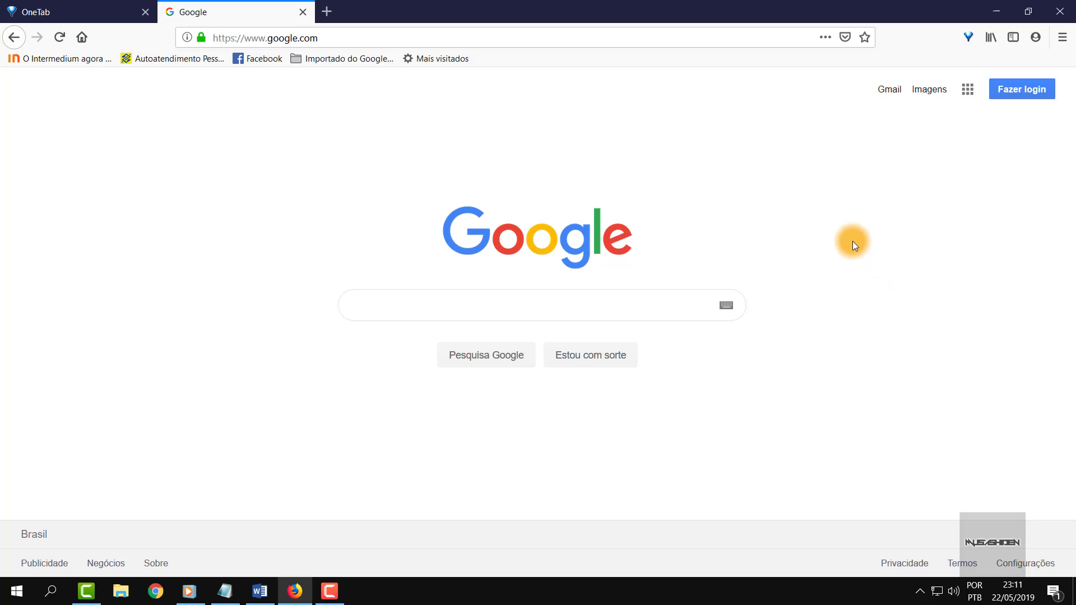
Remove the Cat With Blue Eyes theme and the disabled uBlock Origin extension in the browser's add-ons manager.
{"action": "left_click", "coordinate": [1062, 46]}
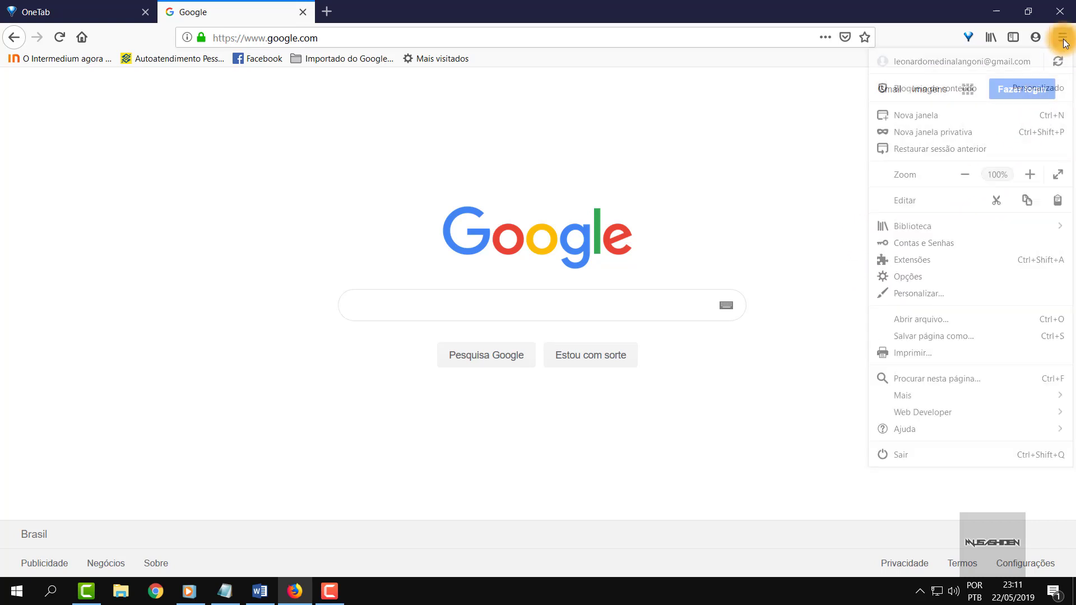
{"action": "left_click", "coordinate": [944, 258]}
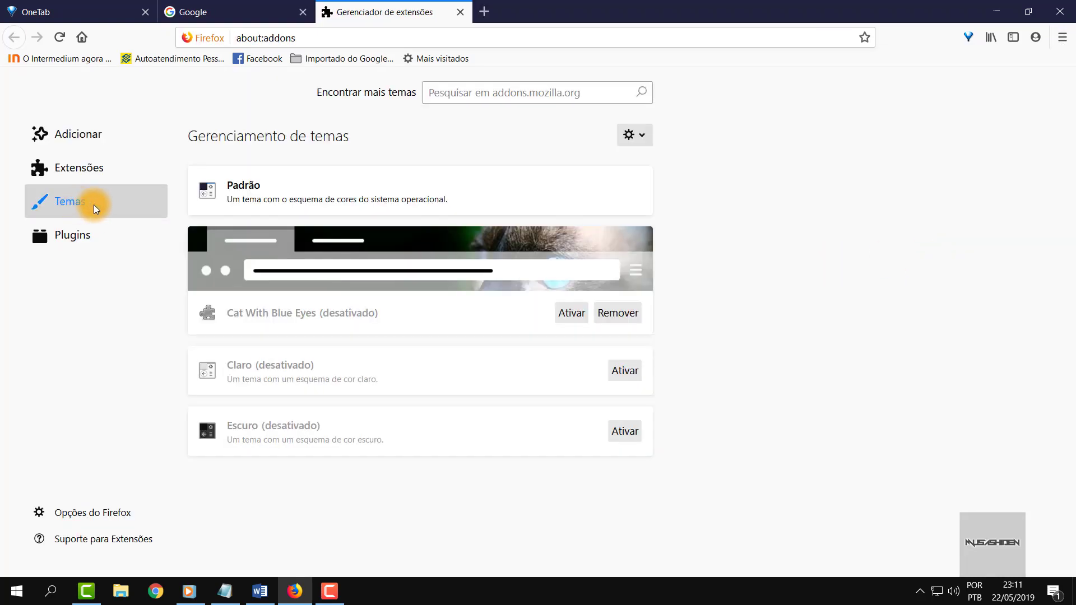
{"action": "left_click", "coordinate": [619, 317]}
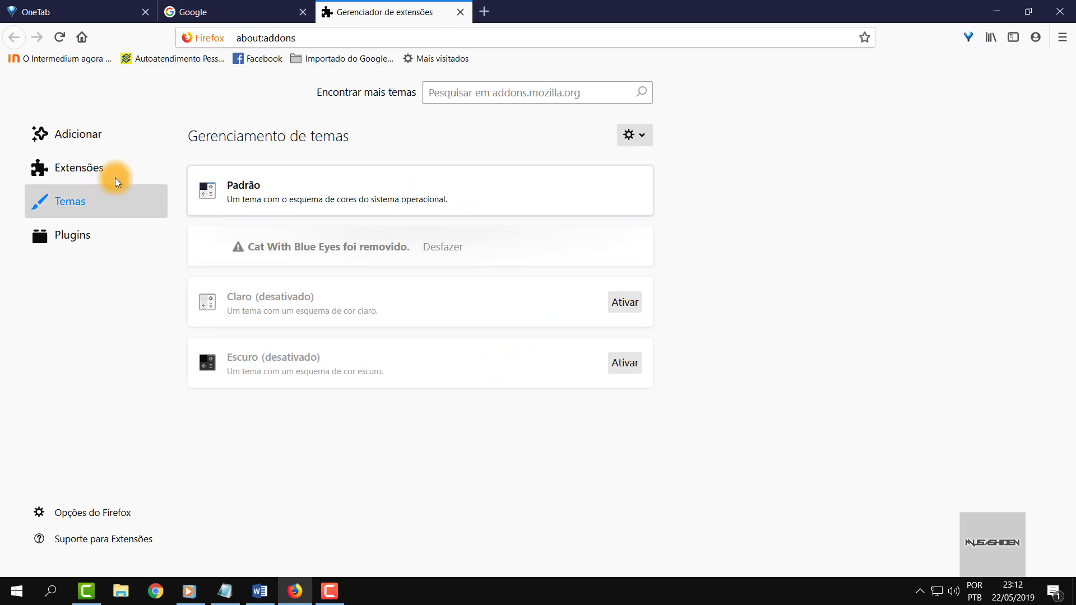
{"action": "left_click", "coordinate": [87, 172]}
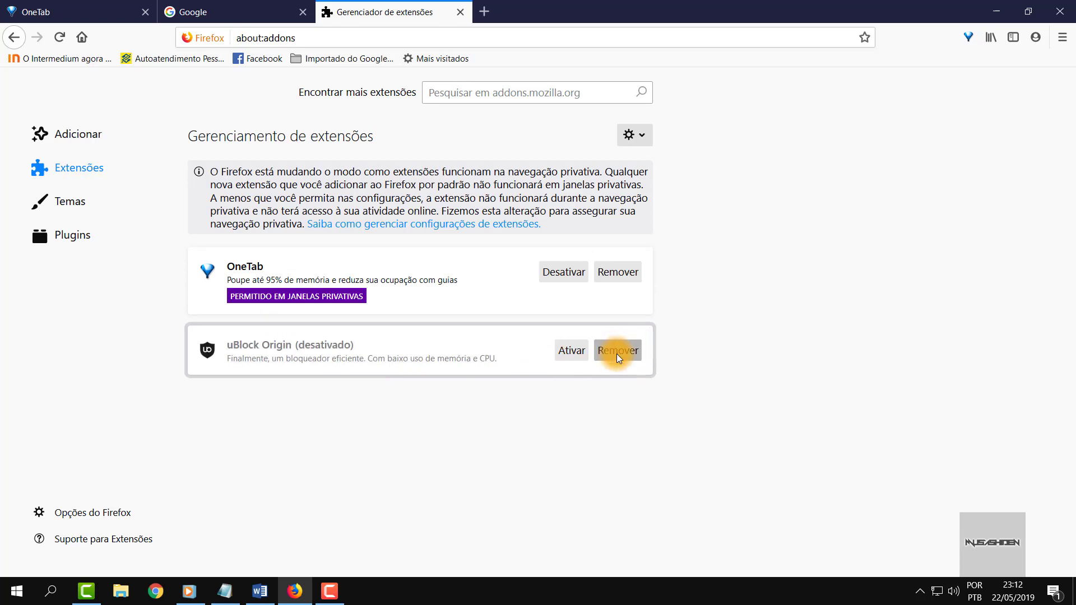
{"action": "left_click", "coordinate": [632, 351]}
Search for the extension "disconnect" on the add-ons site and open the Disconnect page.
{"action": "left_click", "coordinate": [515, 92]}
{"action": "type", "text": "disc"}
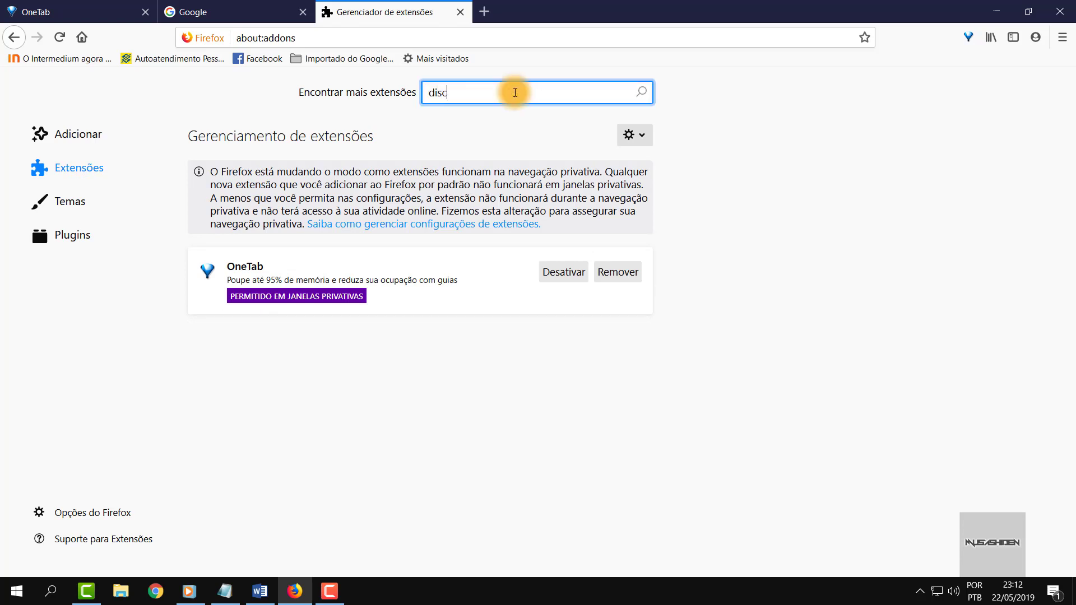
{"action": "type", "text": "onnect"}
{"action": "key", "text": "Return"}
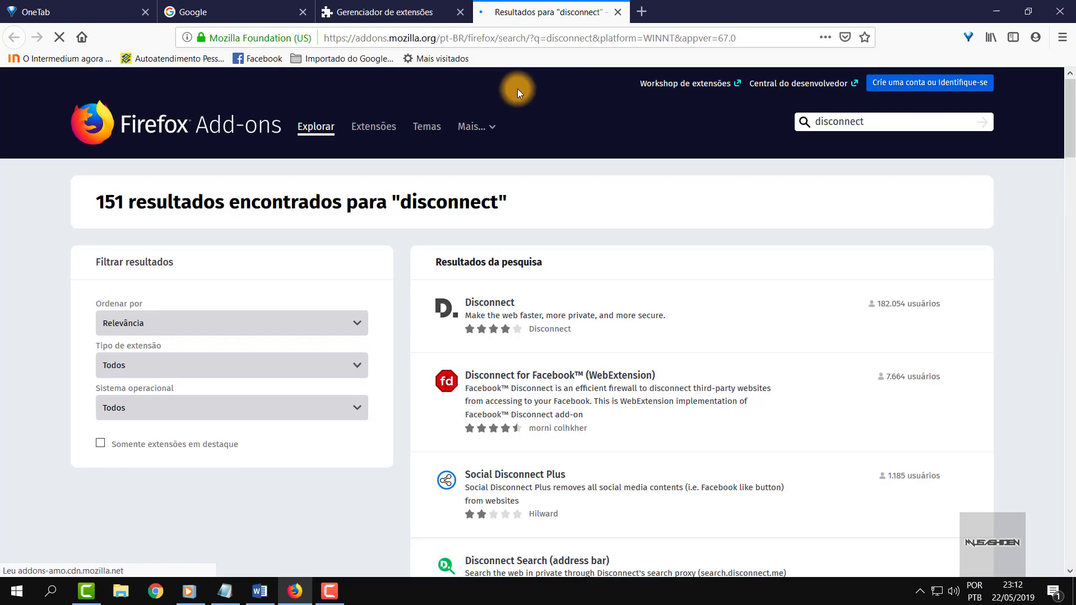
{"action": "left_click", "coordinate": [504, 306]}
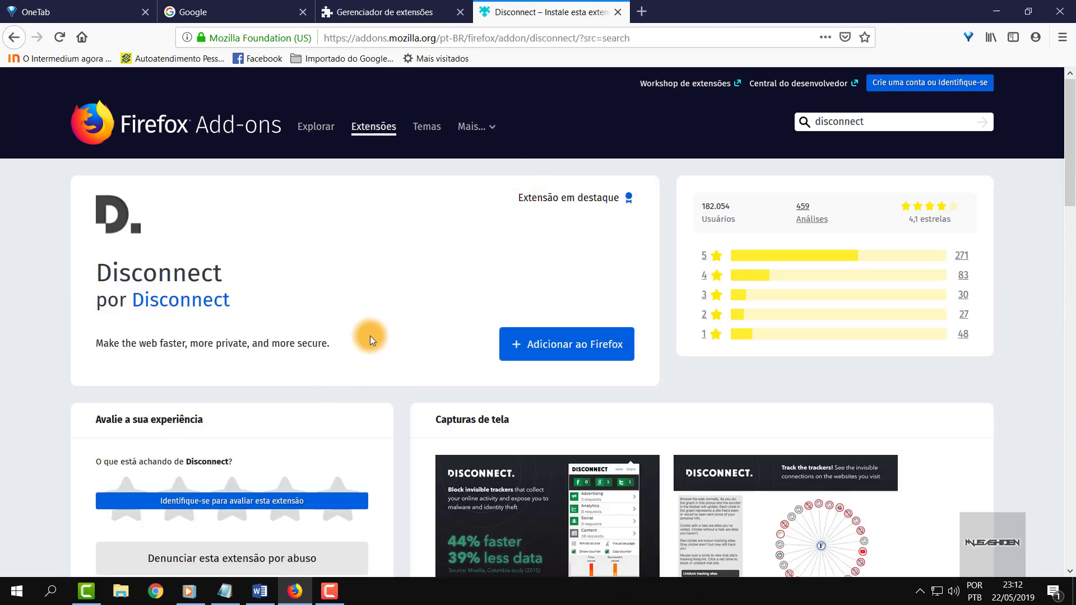
Examine the Disconnect extension's description and enlarge its first screenshot.
{"action": "scroll", "coordinate": [529, 178], "scroll_direction": "down", "scroll_amount": 2}
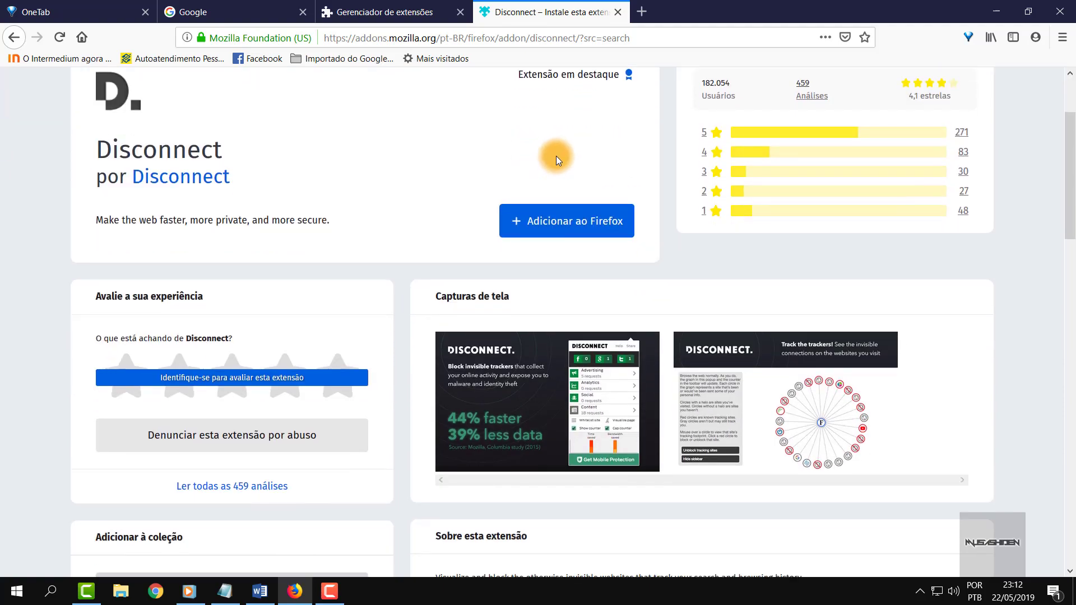
{"action": "scroll", "coordinate": [556, 157], "scroll_direction": "down", "scroll_amount": 3}
{"action": "scroll", "coordinate": [557, 152], "scroll_direction": "down", "scroll_amount": 4}
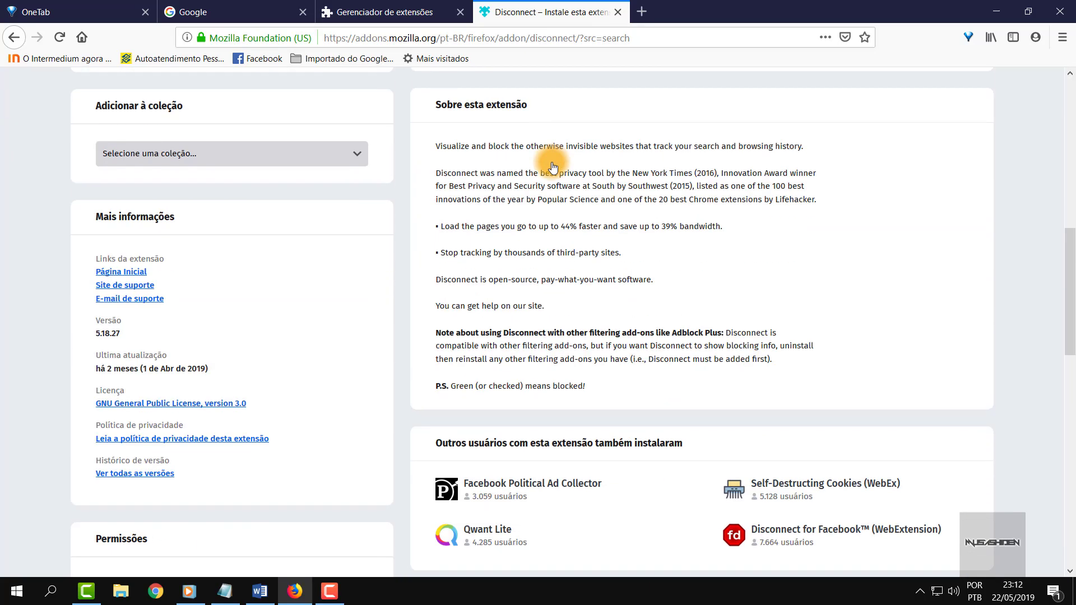
{"action": "scroll", "coordinate": [551, 162], "scroll_direction": "up", "scroll_amount": 9}
{"action": "scroll", "coordinate": [552, 162], "scroll_direction": "down", "scroll_amount": 6}
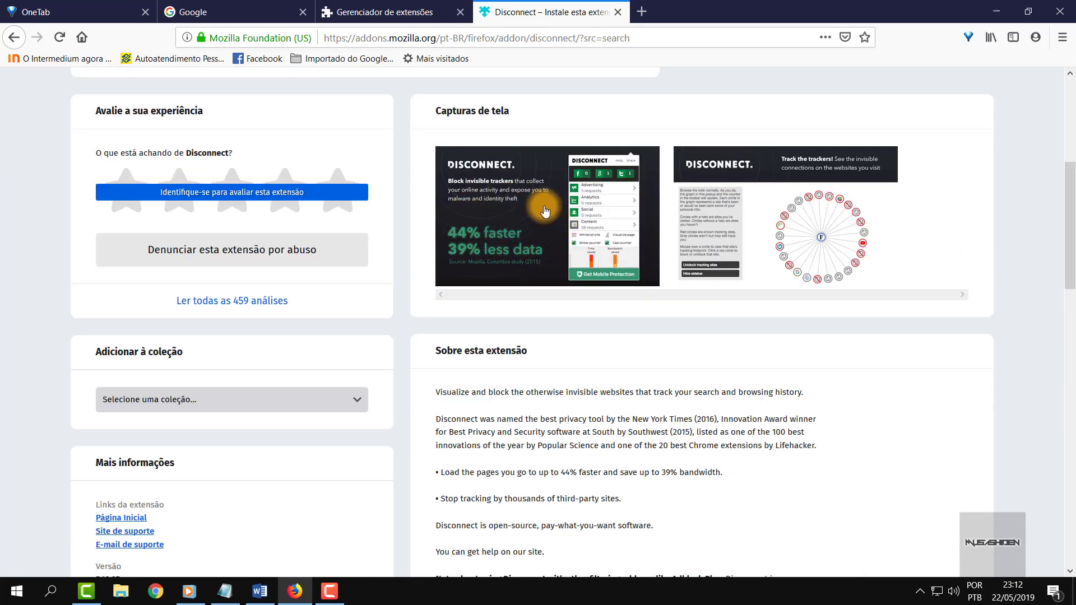
{"action": "left_click", "coordinate": [543, 210]}
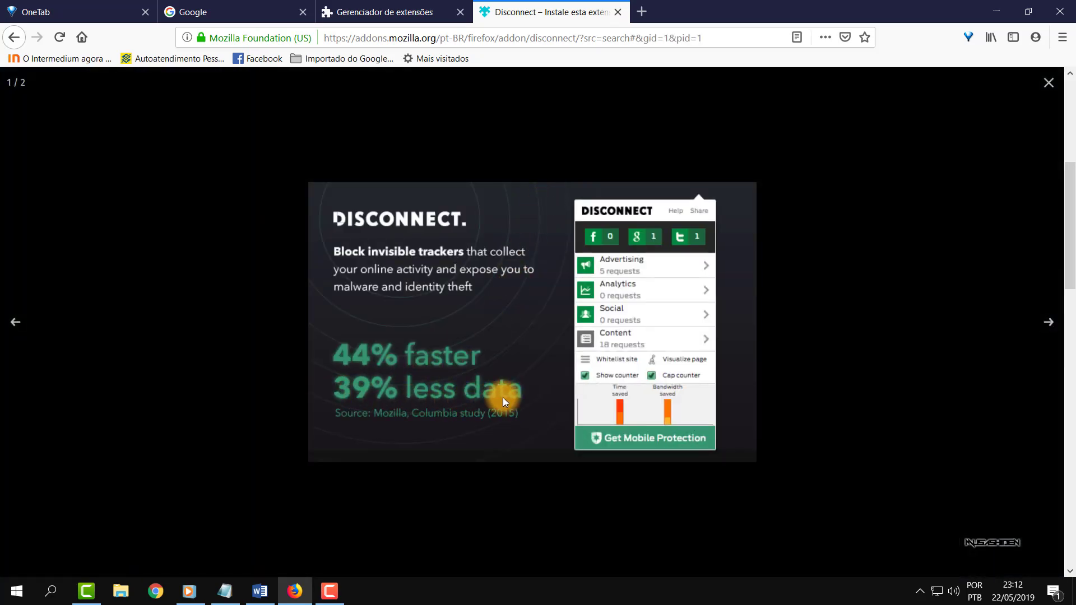
{"action": "left_click", "coordinate": [1048, 85]}
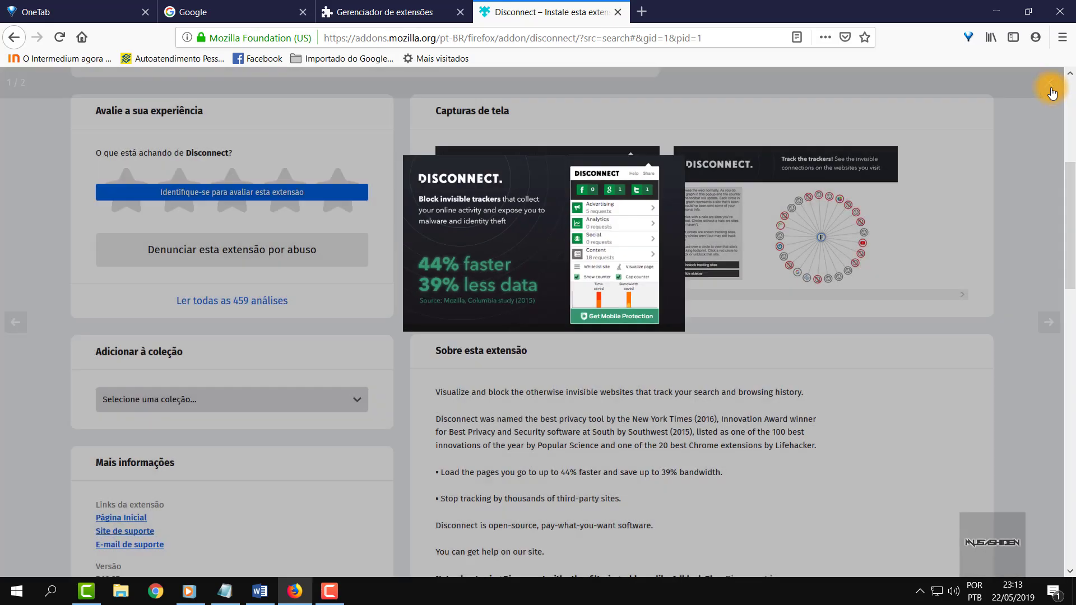
{"action": "scroll", "coordinate": [751, 207], "scroll_direction": "up", "scroll_amount": 5}
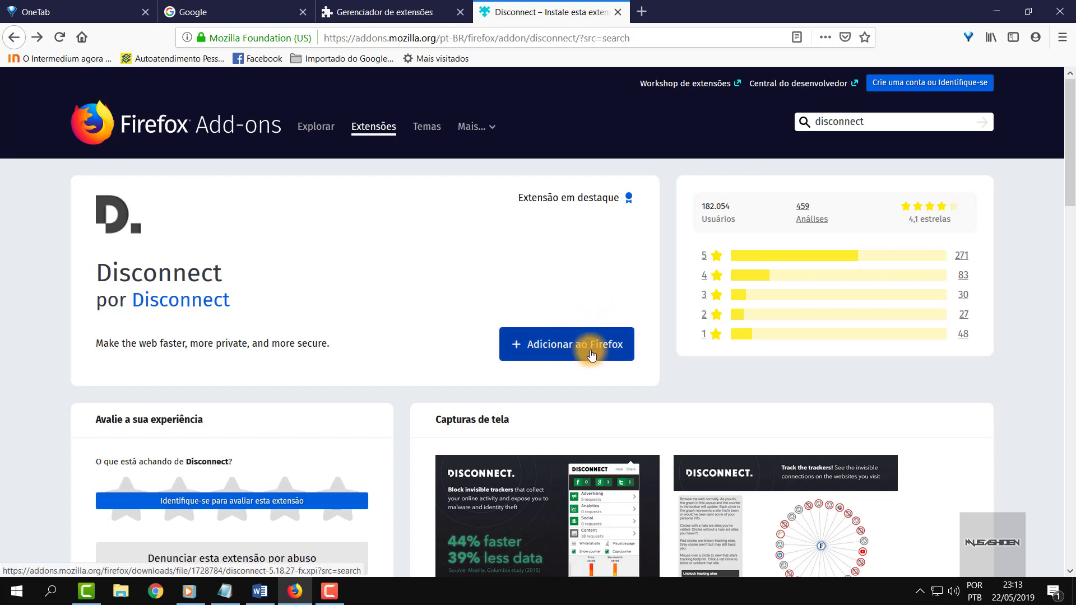
Add the Disconnect extension to Firefox, acknowledge its installation and close its welcome page.
{"action": "left_click", "coordinate": [591, 355]}
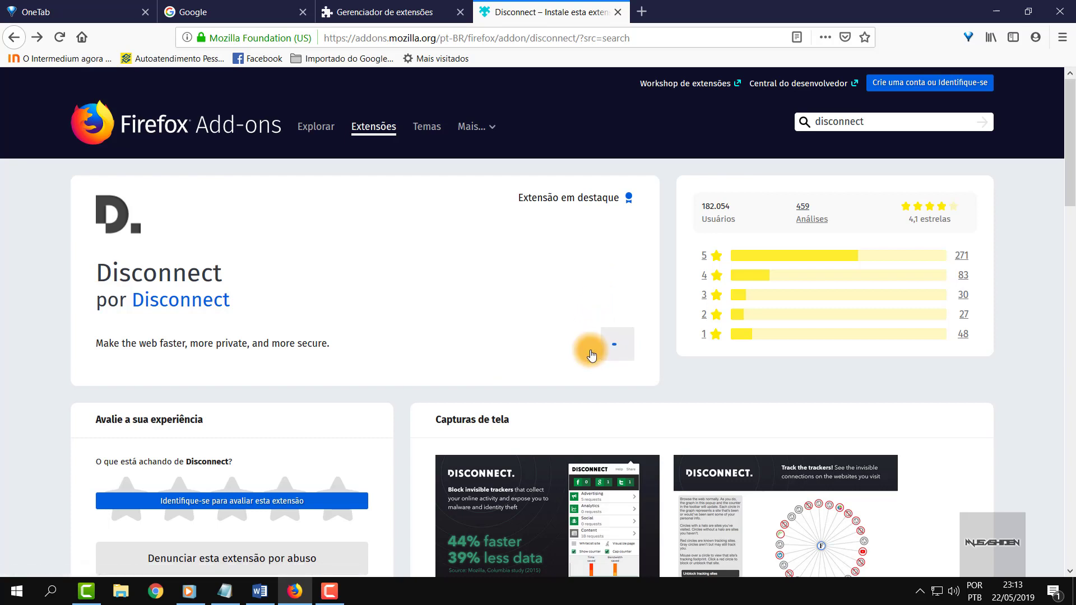
{"action": "left_click", "coordinate": [279, 217]}
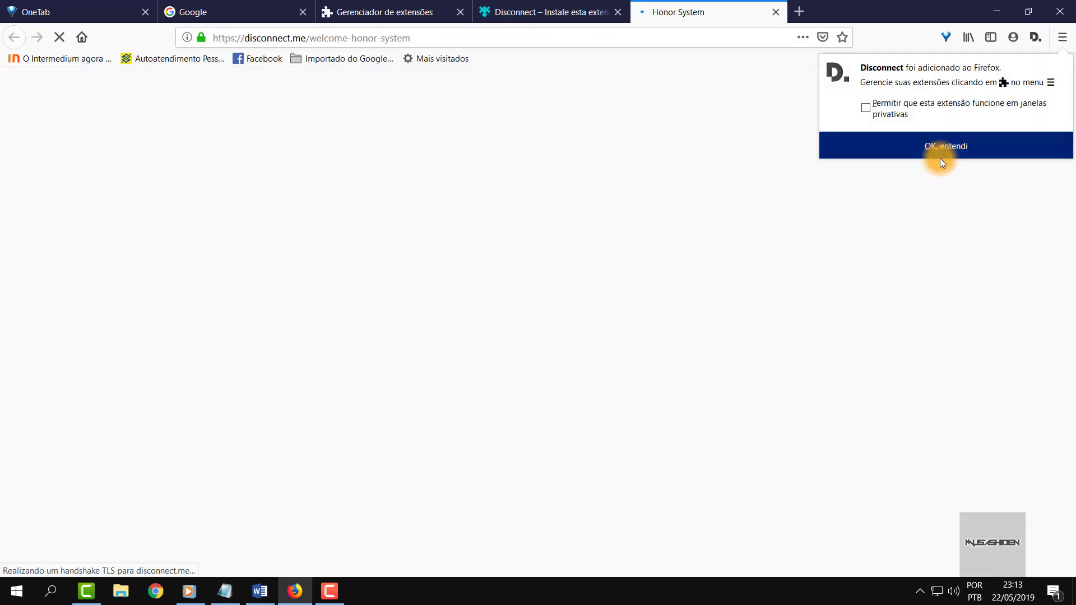
{"action": "left_click", "coordinate": [940, 157]}
{"action": "left_click", "coordinate": [776, 12]}
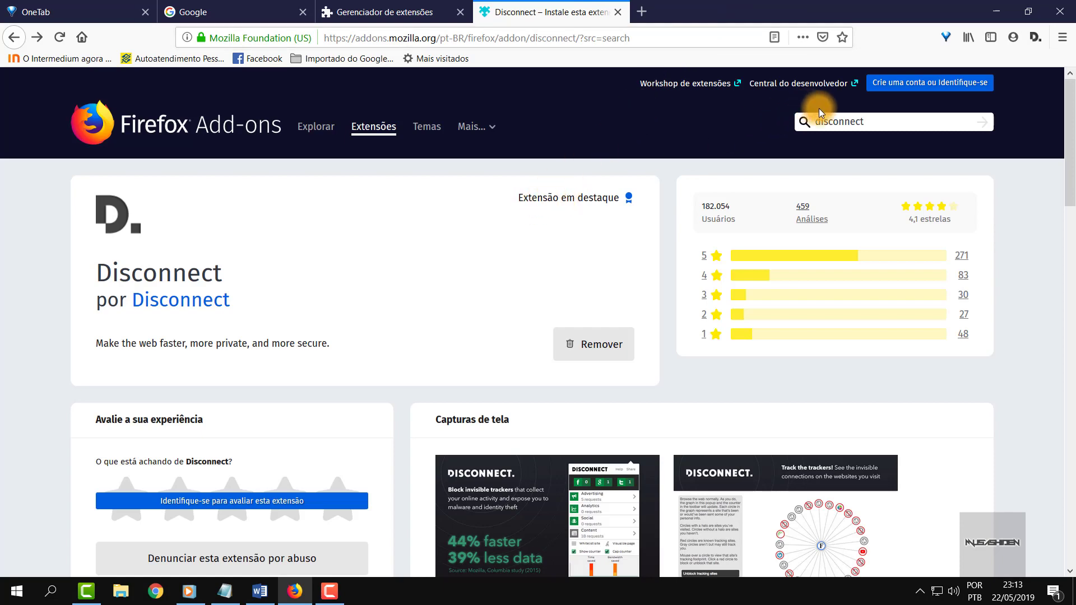
{"action": "left_click", "coordinate": [883, 120]}
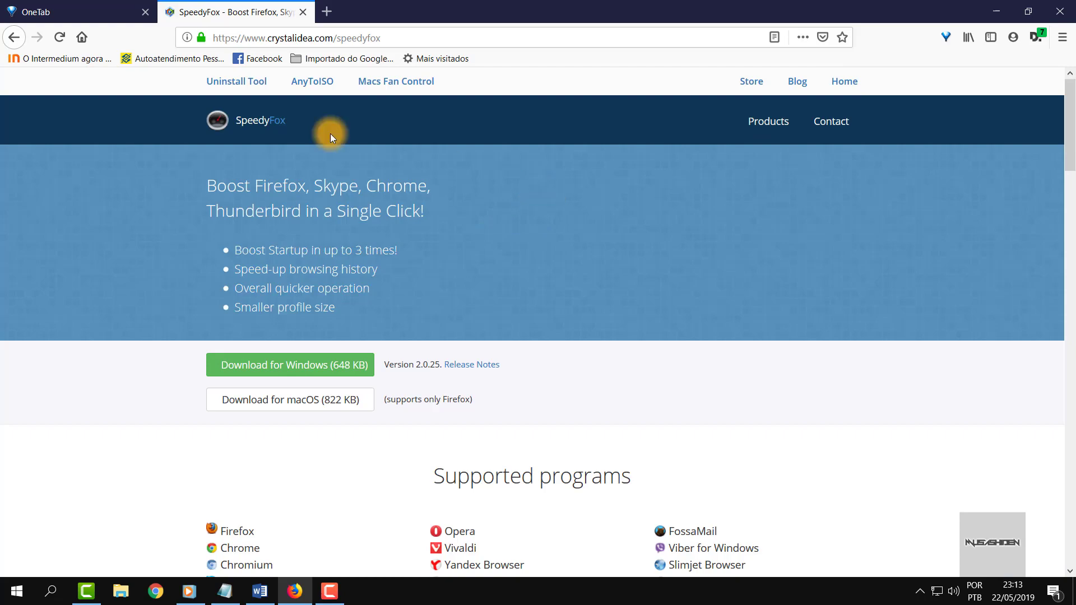
Examine the SpeedyFox page for supported programs, how the tool works and the before-and-after database size comparison.
{"action": "scroll", "coordinate": [448, 164], "scroll_direction": "down", "scroll_amount": 4}
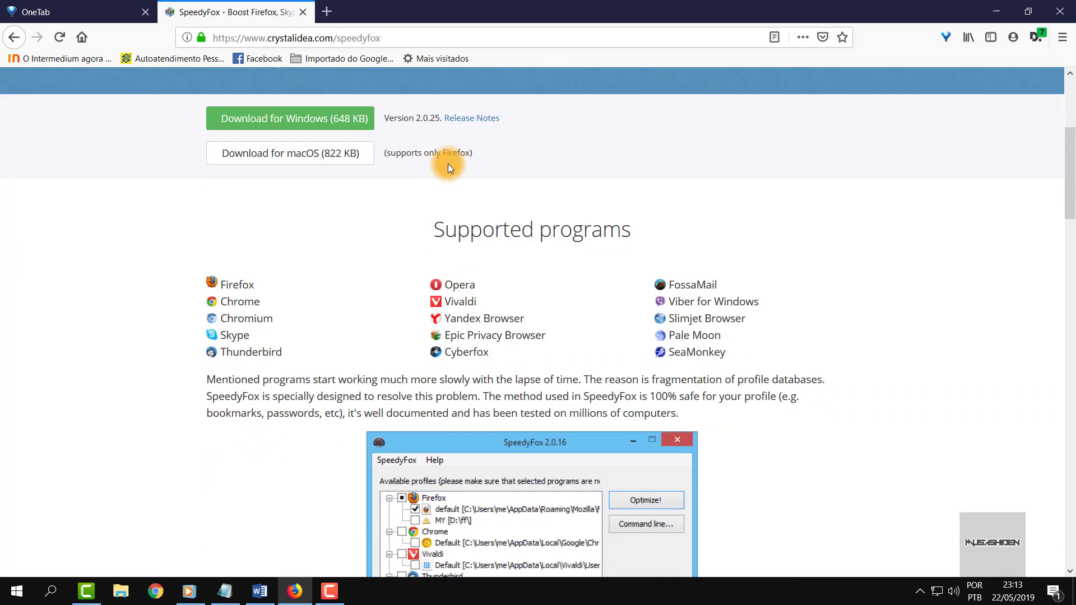
{"action": "scroll", "coordinate": [455, 163], "scroll_direction": "down", "scroll_amount": 10}
{"action": "scroll", "coordinate": [455, 163], "scroll_direction": "up", "scroll_amount": 15}
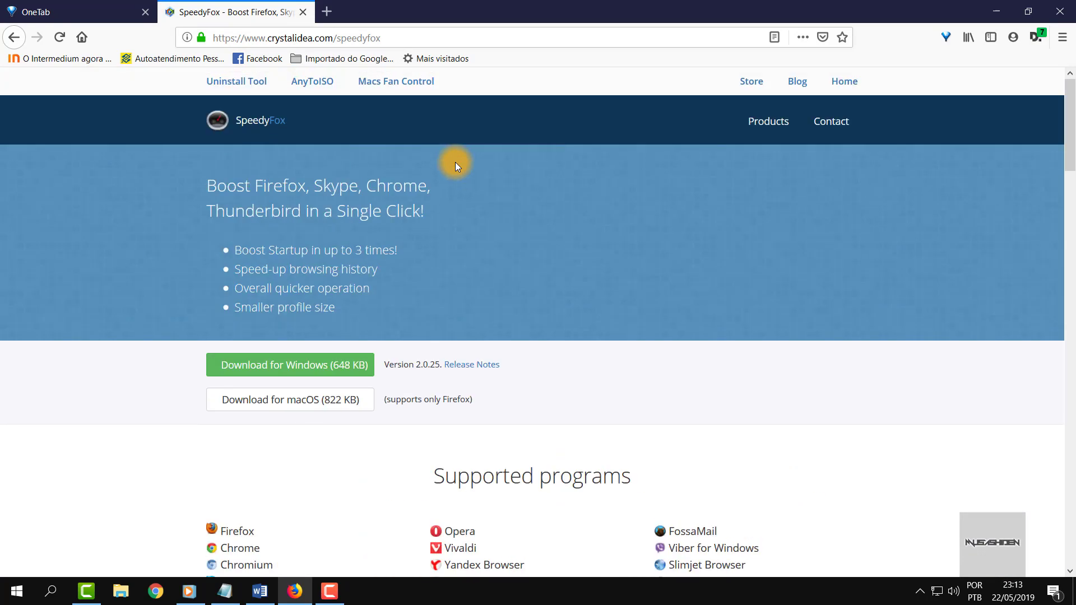
{"action": "left_click_drag", "start_coordinate": [239, 119], "coordinate": [285, 125]}
{"action": "scroll", "coordinate": [409, 197], "scroll_direction": "down", "scroll_amount": 6}
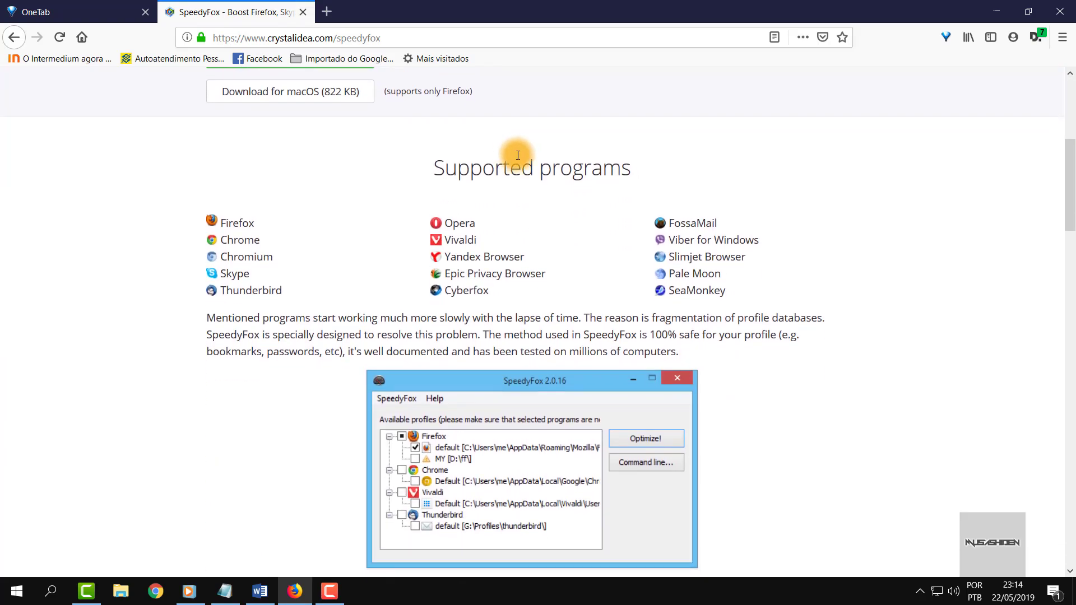
{"action": "scroll", "coordinate": [644, 180], "scroll_direction": "down", "scroll_amount": 15}
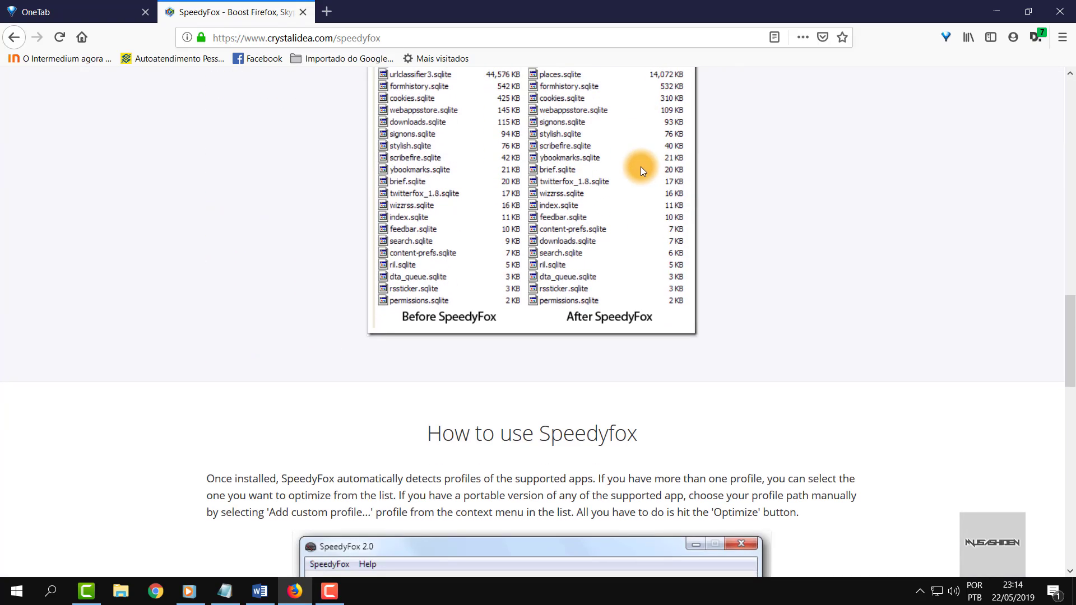
{"action": "scroll", "coordinate": [642, 166], "scroll_direction": "up", "scroll_amount": 20}
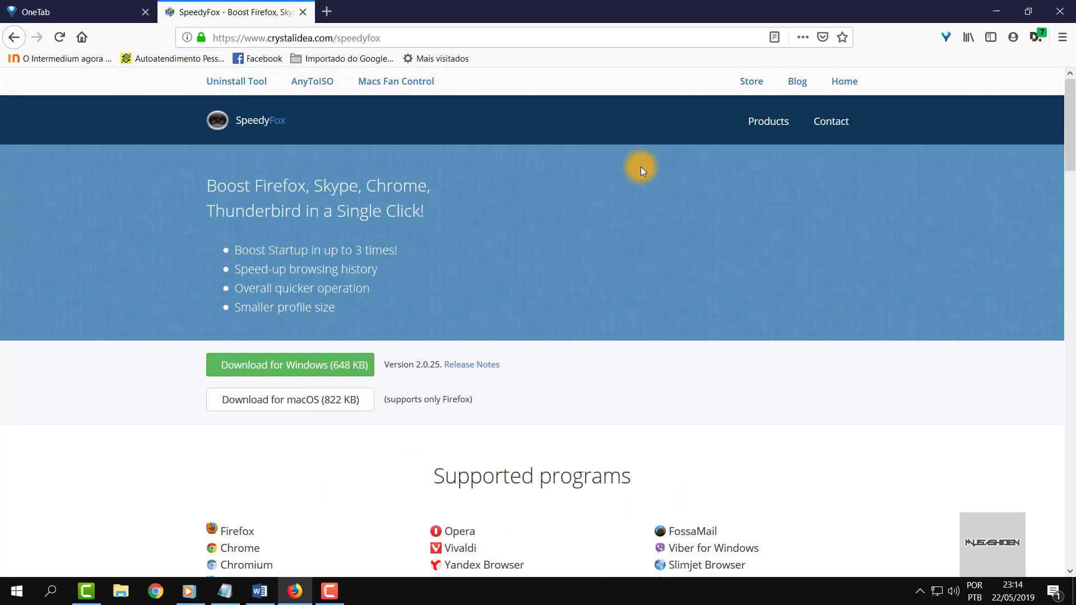
{"action": "scroll", "coordinate": [641, 167], "scroll_direction": "down", "scroll_amount": 2}
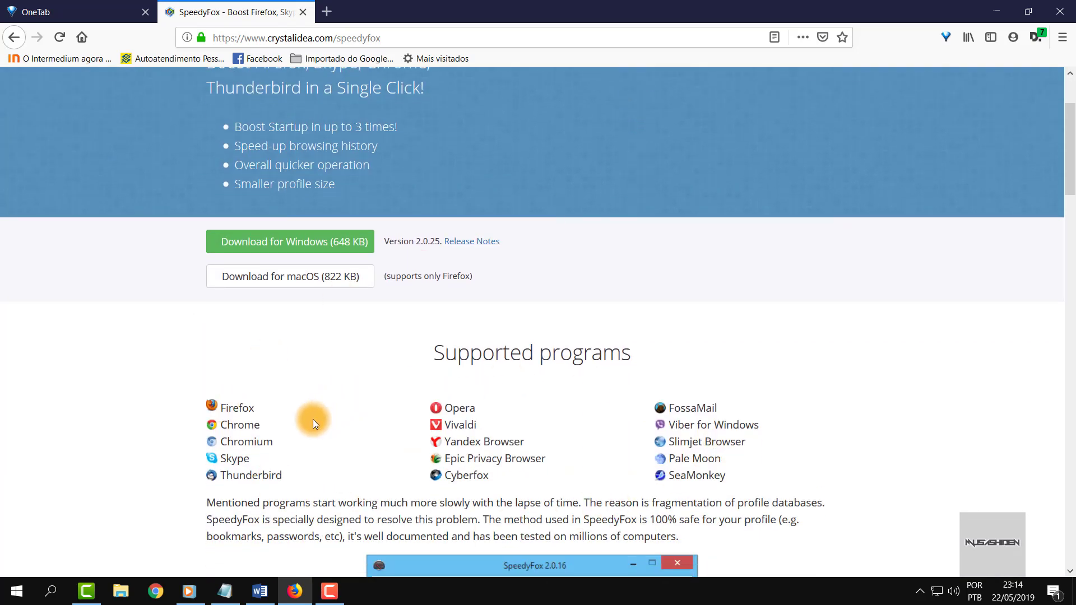
{"action": "scroll", "coordinate": [469, 242], "scroll_direction": "up", "scroll_amount": 2}
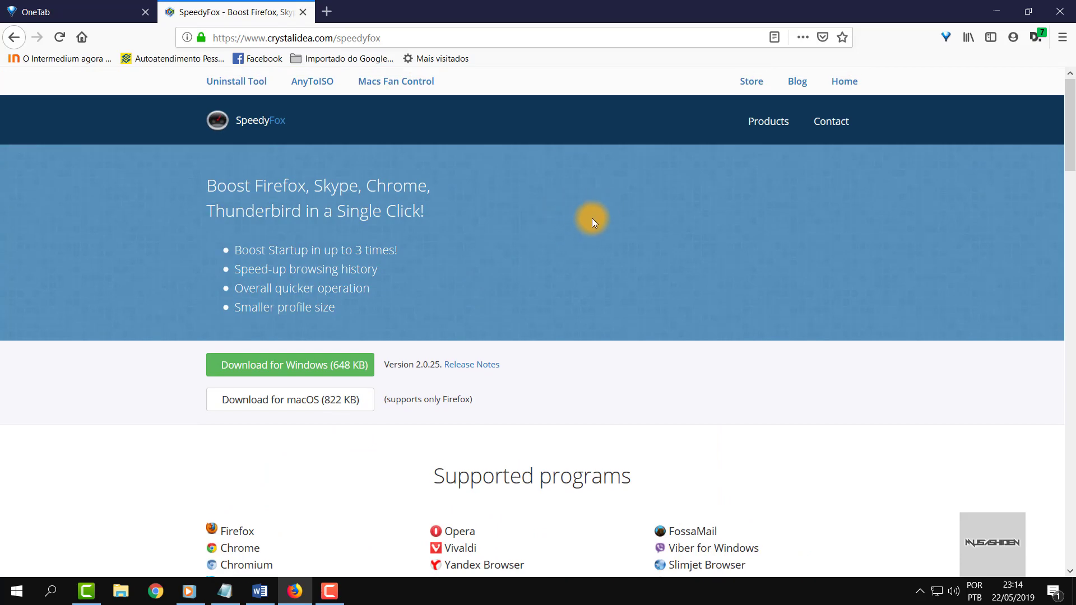
{"action": "scroll", "coordinate": [592, 217], "scroll_direction": "down", "scroll_amount": 3}
{"action": "scroll", "coordinate": [591, 222], "scroll_direction": "down", "scroll_amount": 5}
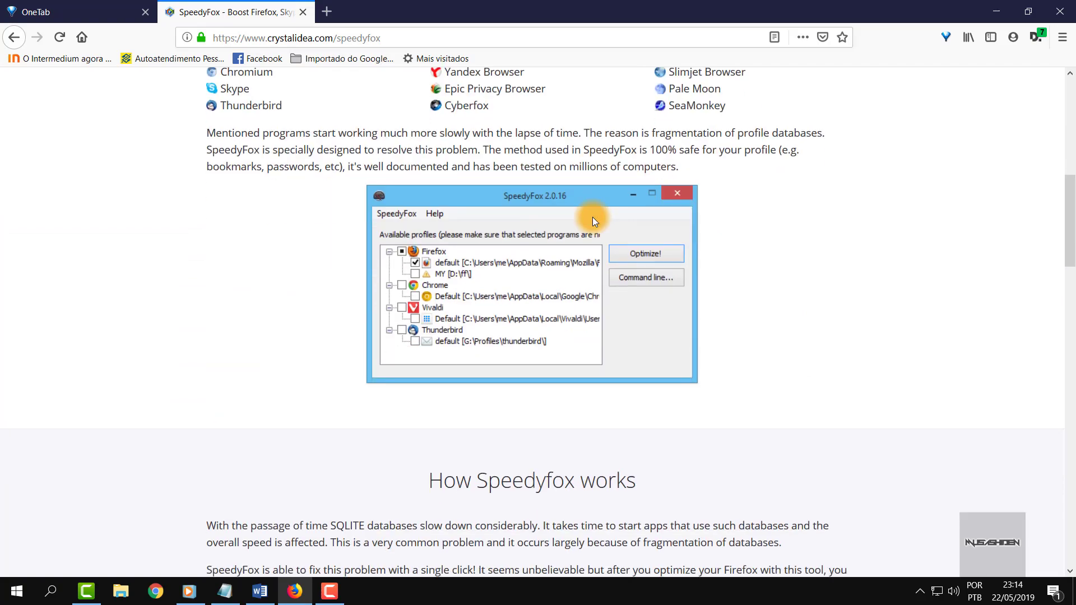
{"action": "scroll", "coordinate": [694, 266], "scroll_direction": "down", "scroll_amount": 4}
{"action": "left_click_drag", "start_coordinate": [1070, 260], "coordinate": [1073, 283]}
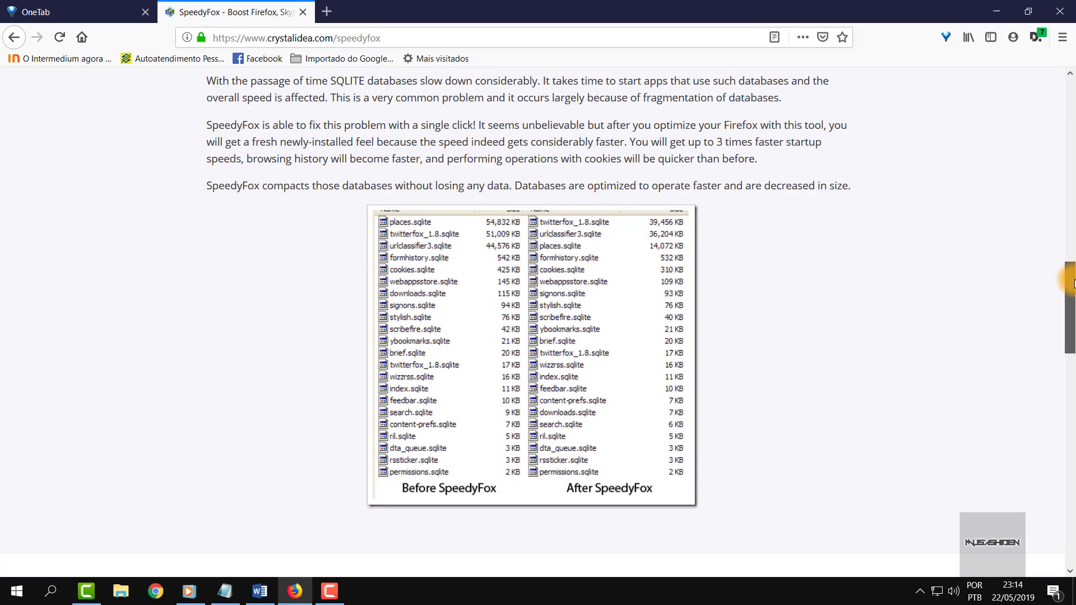
{"action": "left_click_drag", "start_coordinate": [1074, 284], "coordinate": [1071, 98]}
{"action": "scroll", "coordinate": [739, 216], "scroll_direction": "down", "scroll_amount": 5}
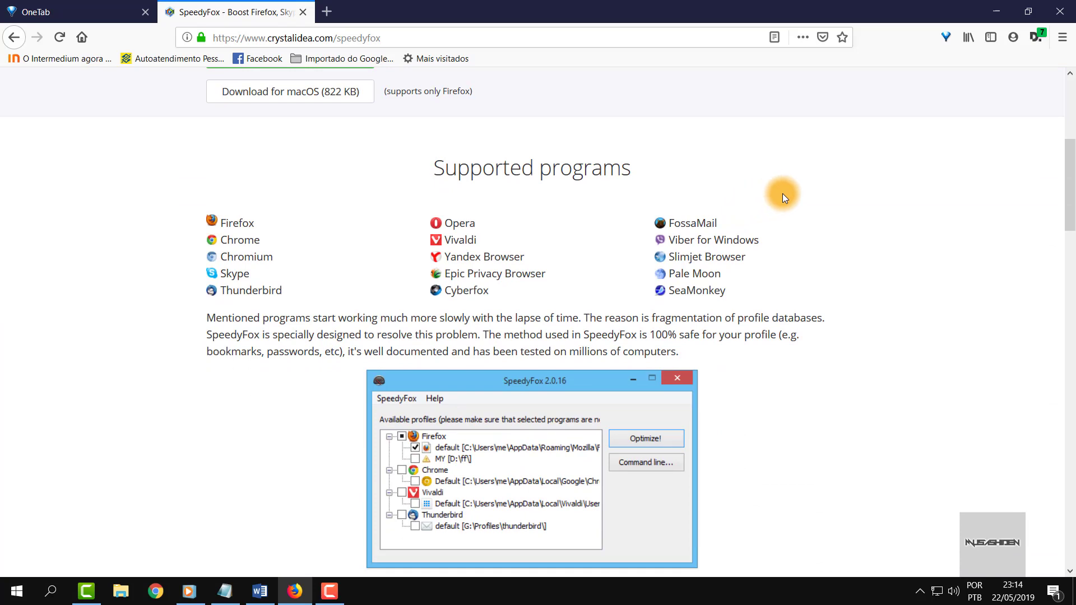
Download the Windows version of SpeedyFox as a zip archive and run speedyfox.exe from it.
{"action": "scroll", "coordinate": [782, 193], "scroll_direction": "up", "scroll_amount": 5}
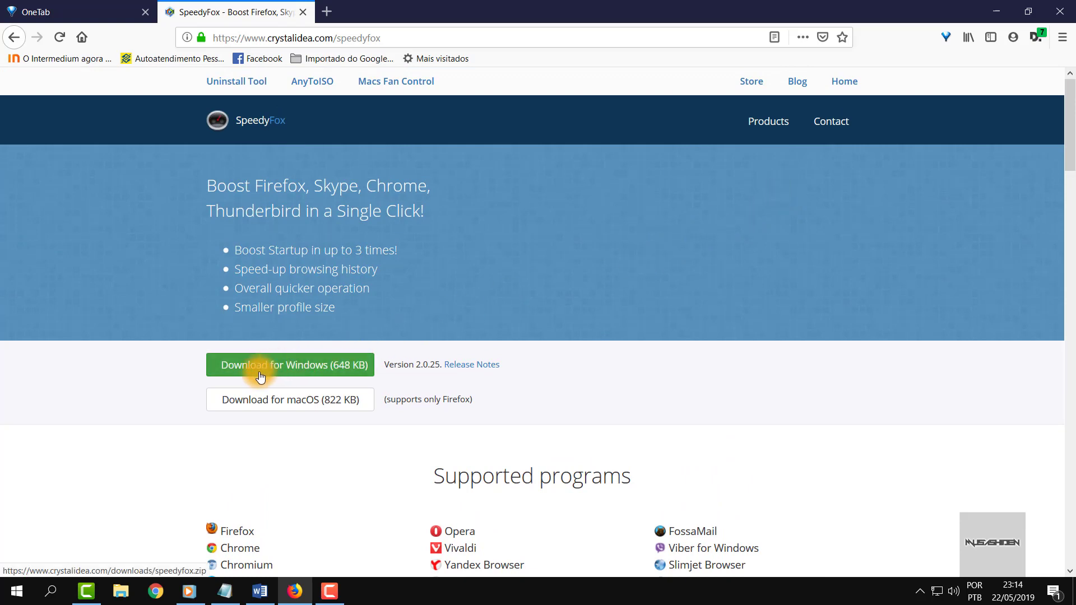
{"action": "left_click", "coordinate": [327, 370]}
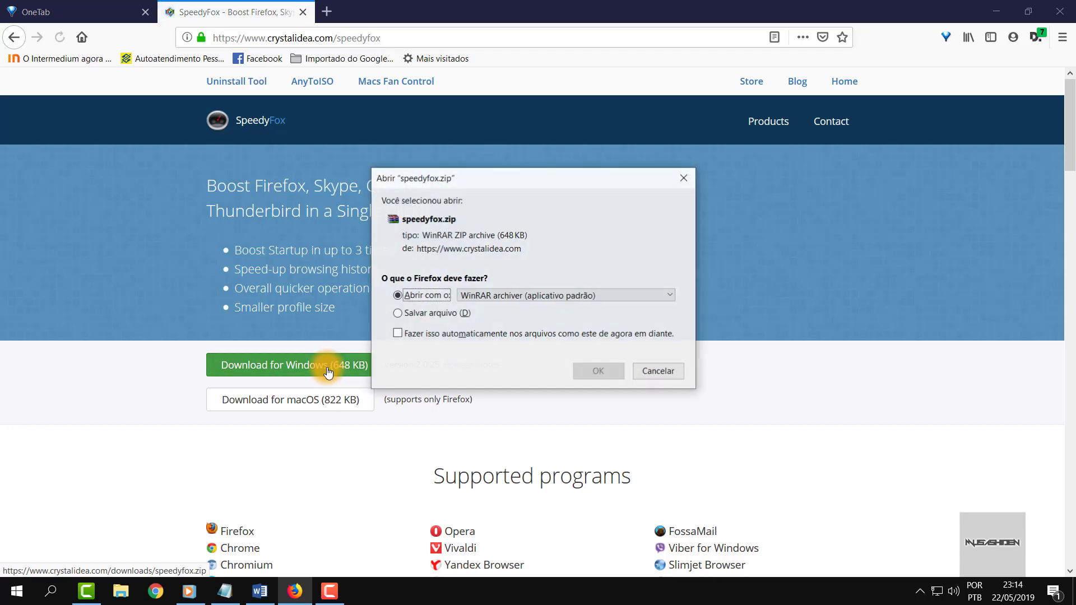
{"action": "left_click", "coordinate": [582, 370]}
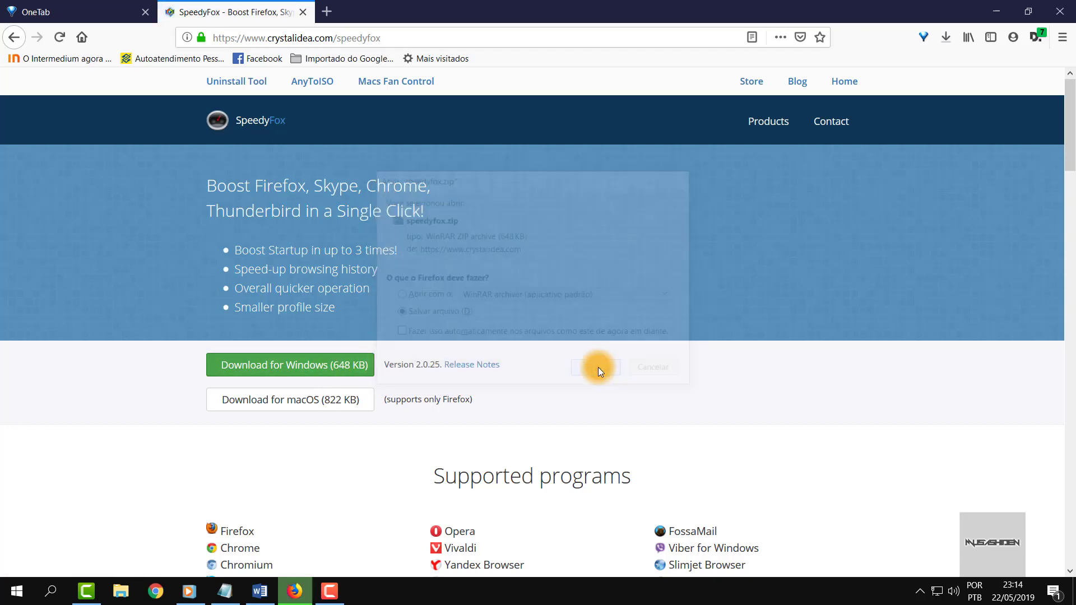
{"action": "double_click", "coordinate": [155, 238]}
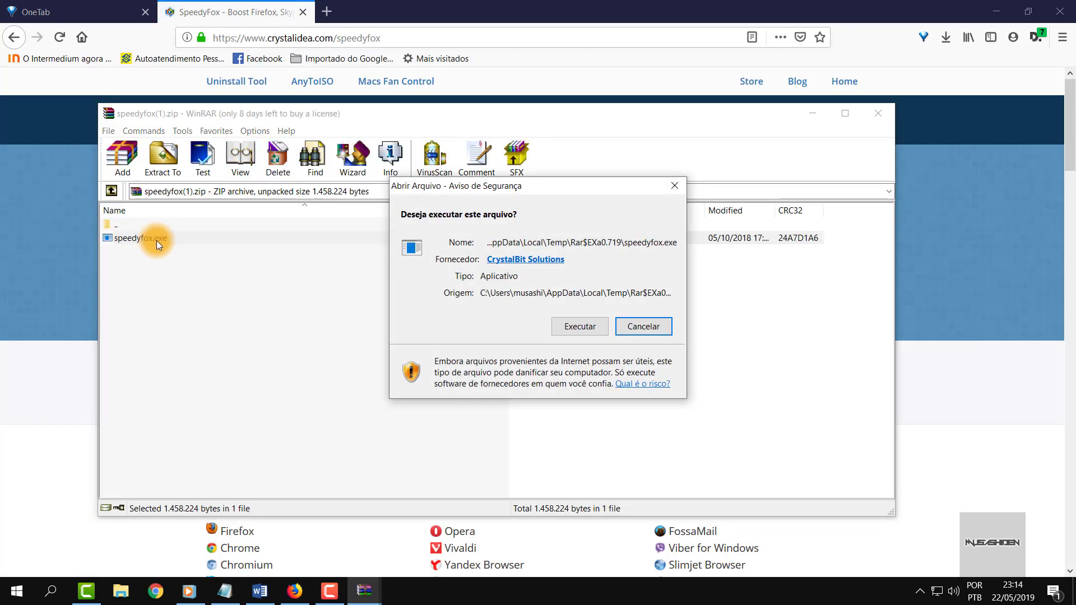
{"action": "left_click", "coordinate": [575, 326]}
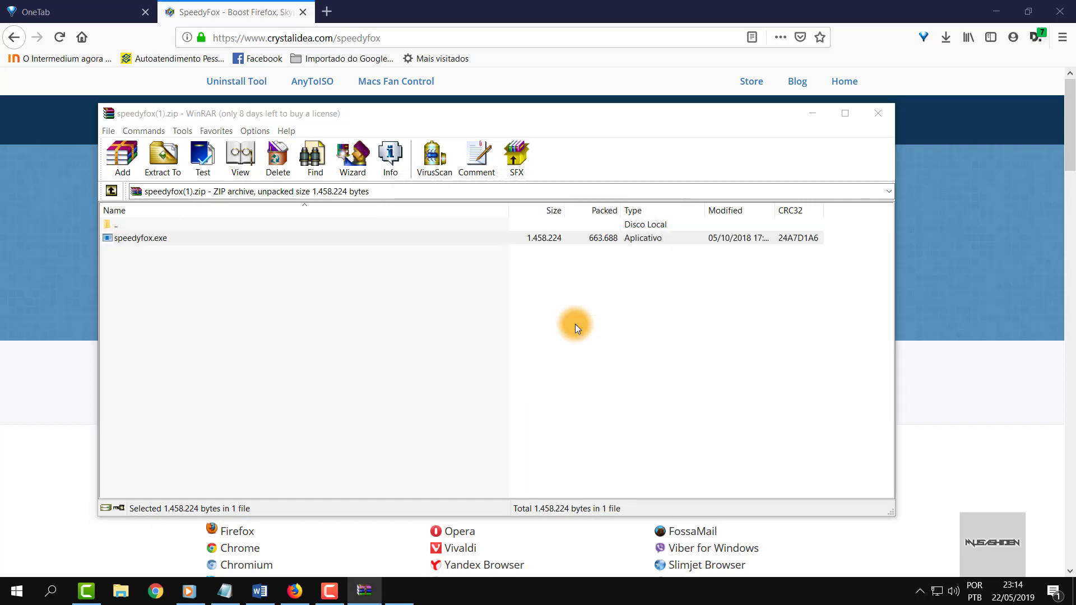
Select only the Firefox profile in SpeedyFox, with Chrome cleared, and run the optimization.
{"action": "left_click", "coordinate": [352, 242]}
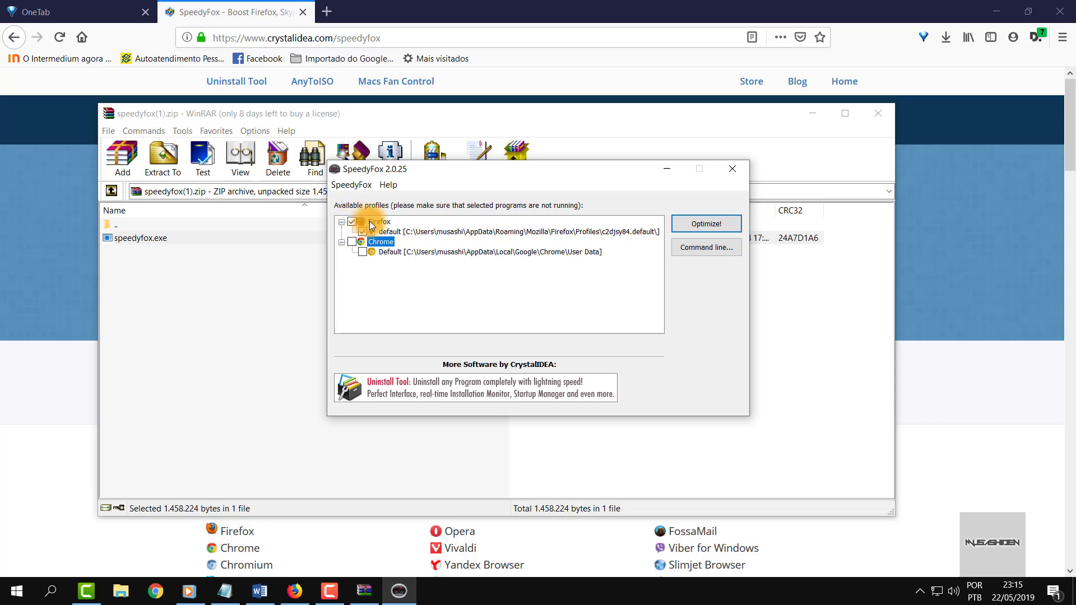
{"action": "left_click", "coordinate": [353, 222]}
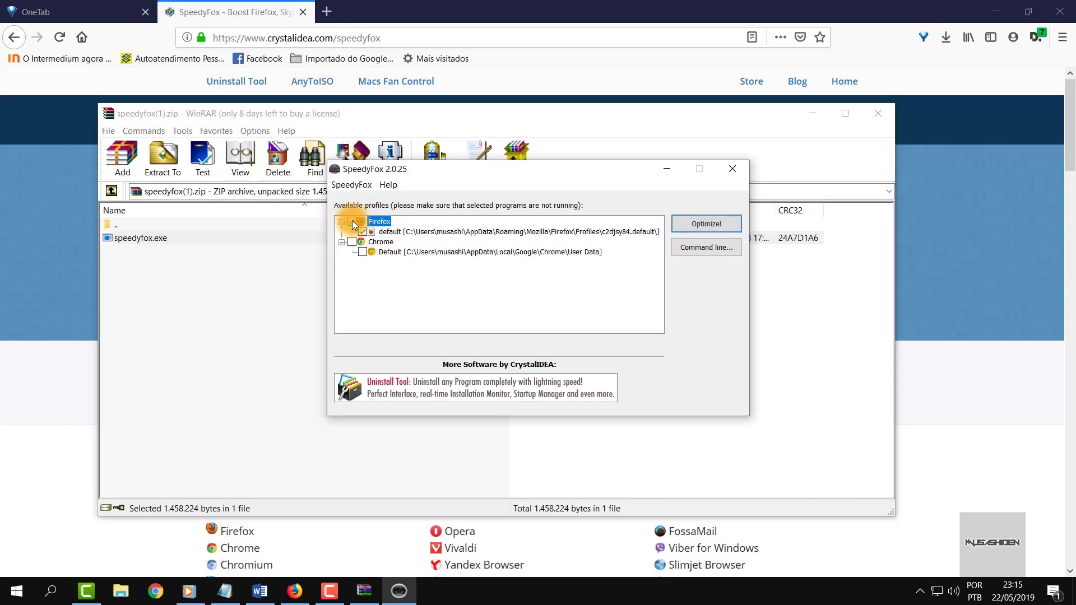
{"action": "left_click", "coordinate": [706, 224]}
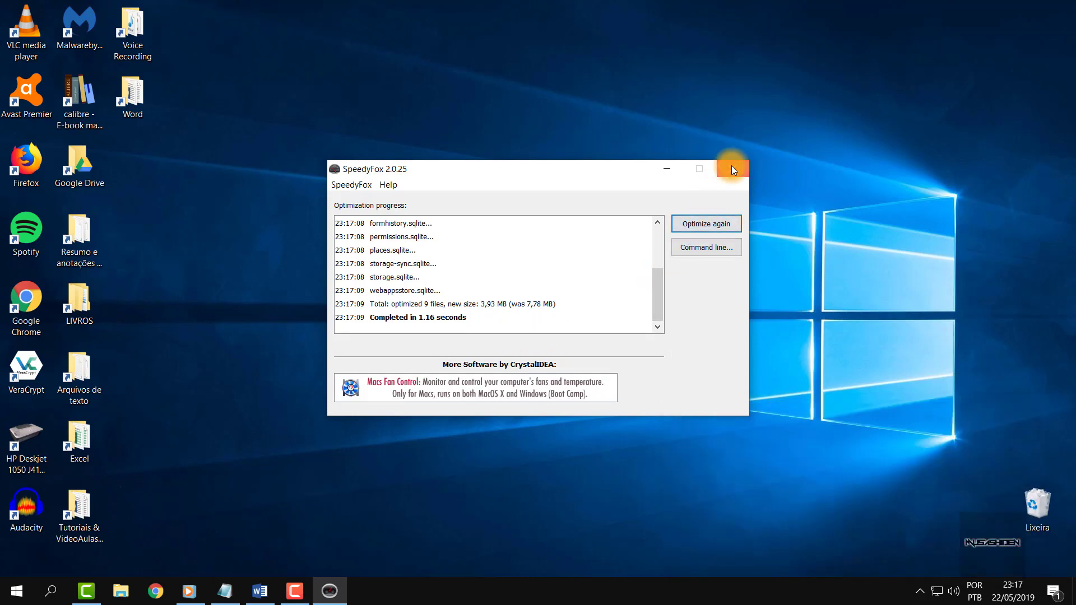
Close SpeedyFox and open the uBlock Origin extension page from the Firefox add-ons search results.
{"action": "left_click", "coordinate": [731, 165]}
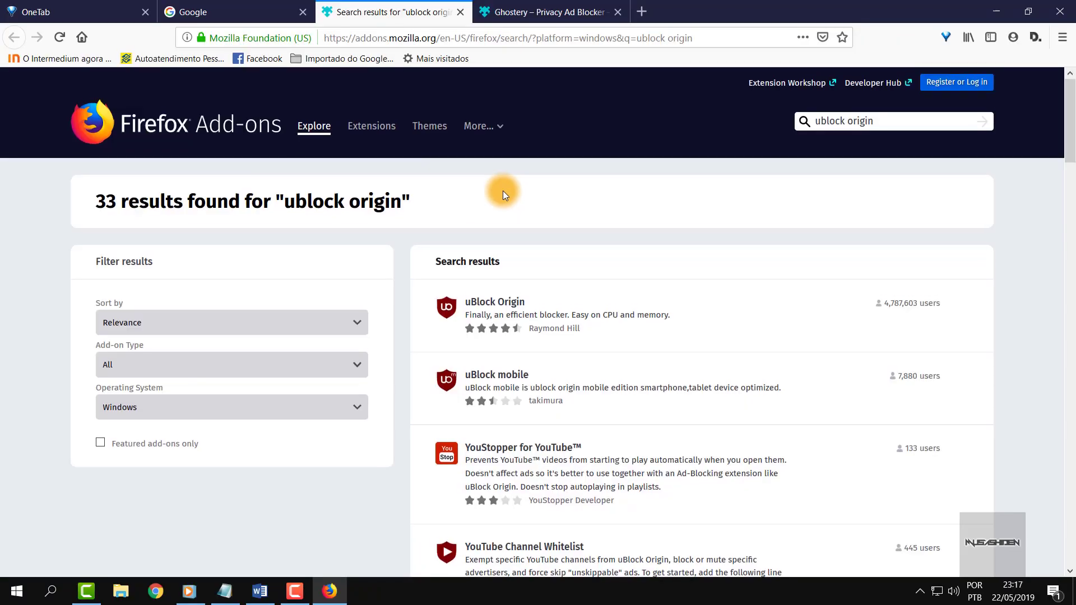
{"action": "scroll", "coordinate": [503, 191], "scroll_direction": "down", "scroll_amount": 1}
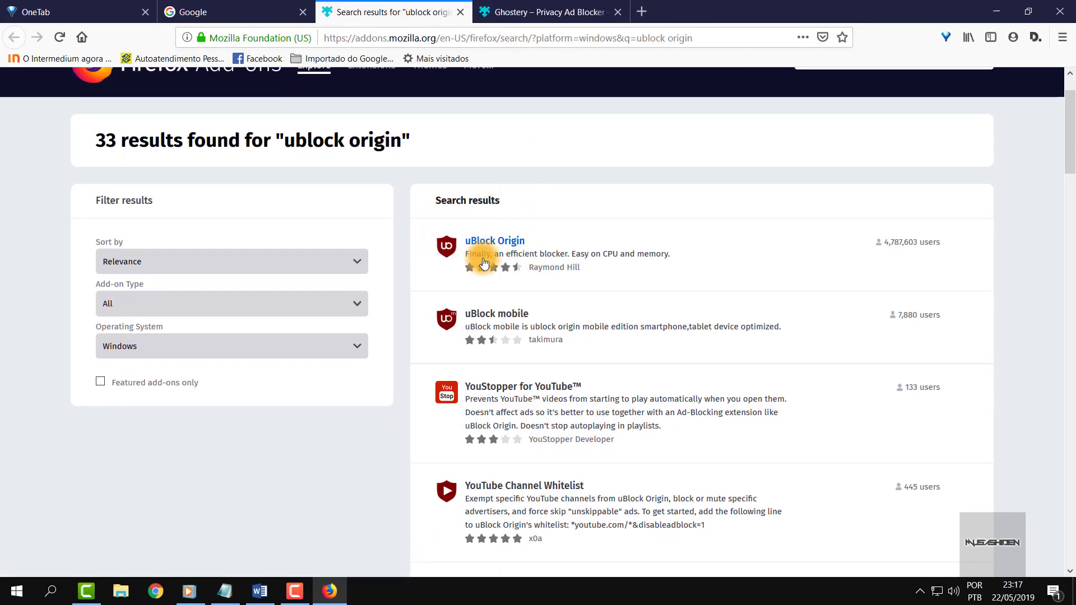
{"action": "left_click", "coordinate": [515, 242]}
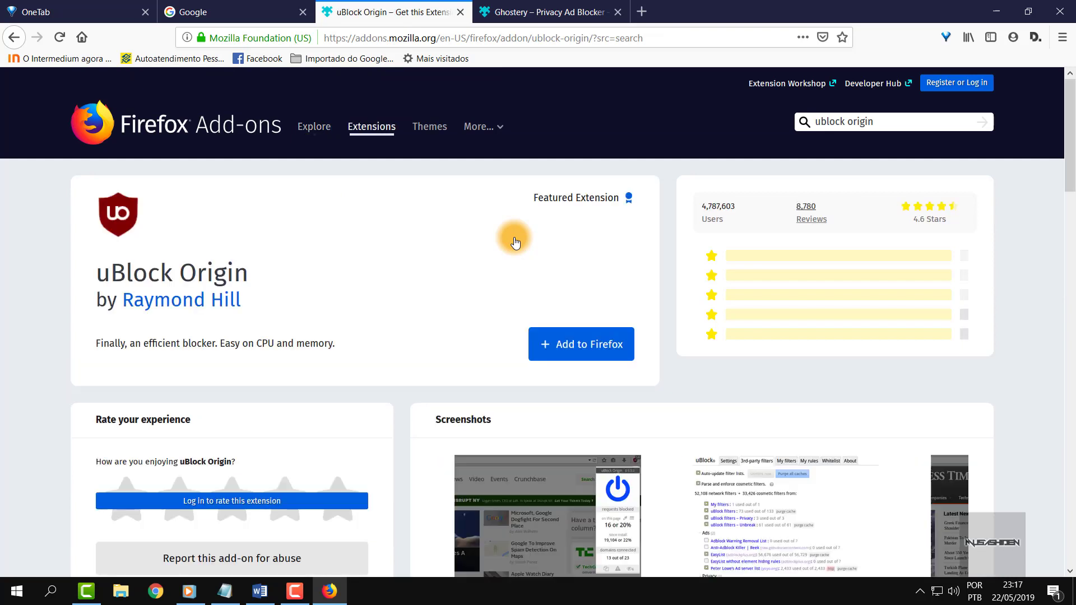
{"action": "scroll", "coordinate": [594, 220], "scroll_direction": "down", "scroll_amount": 2}
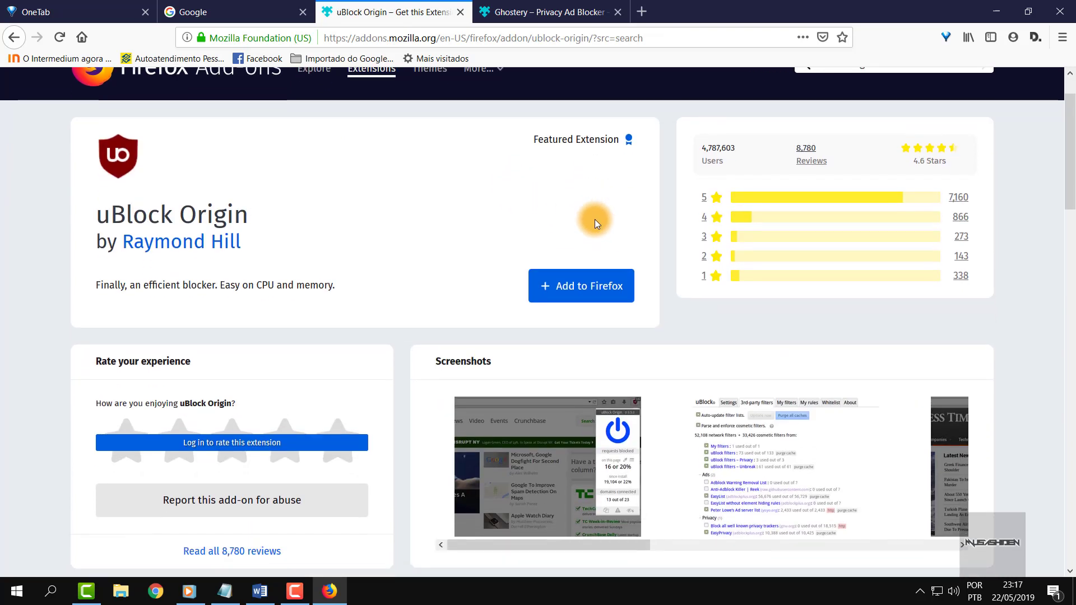
{"action": "scroll", "coordinate": [594, 220], "scroll_direction": "up", "scroll_amount": 2}
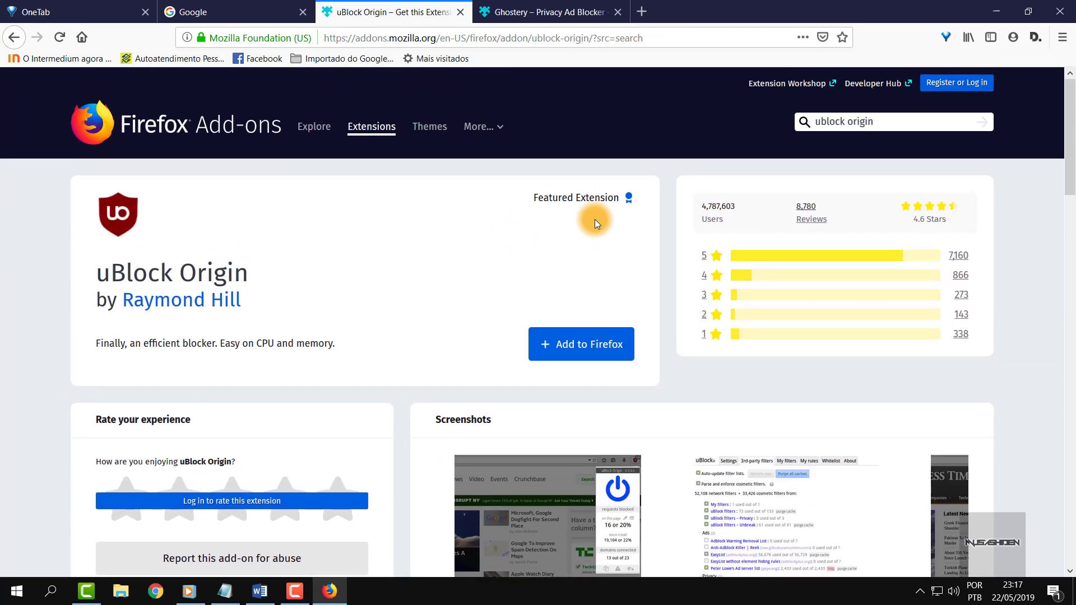
Add the uBlock Origin extension to Firefox, grant its requested permissions and acknowledge the installation.
{"action": "left_click", "coordinate": [596, 351]}
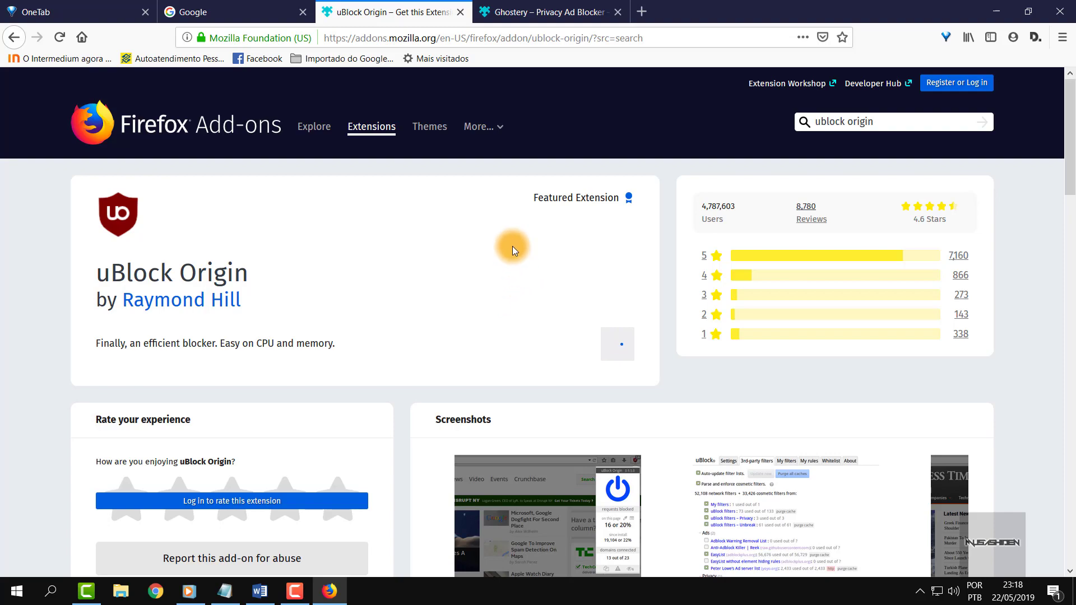
{"action": "scroll", "coordinate": [512, 247], "scroll_direction": "down", "scroll_amount": 12}
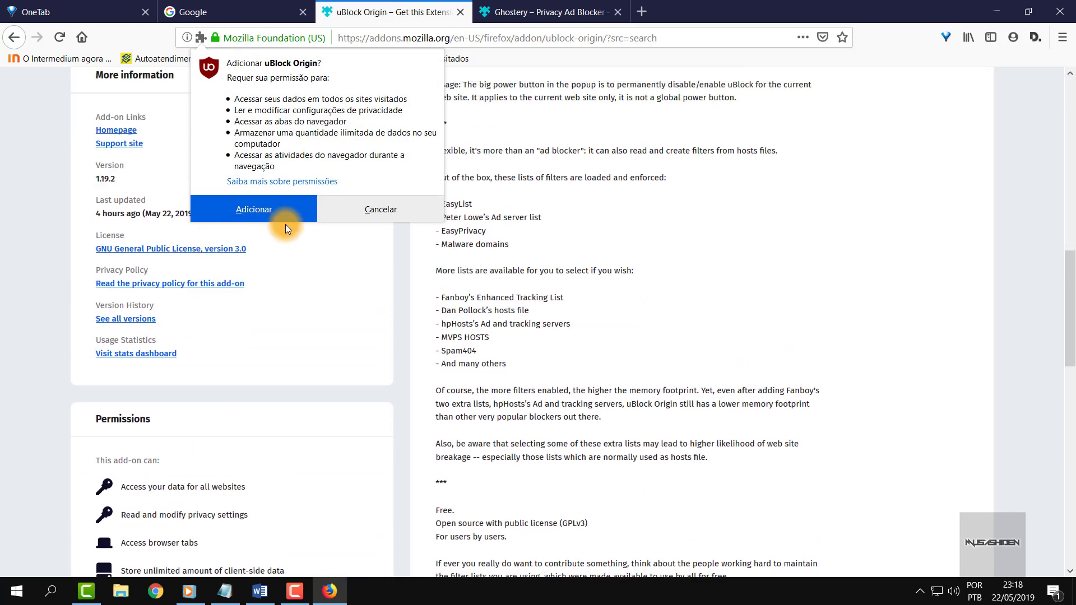
{"action": "left_click", "coordinate": [285, 216]}
{"action": "left_click", "coordinate": [930, 147]}
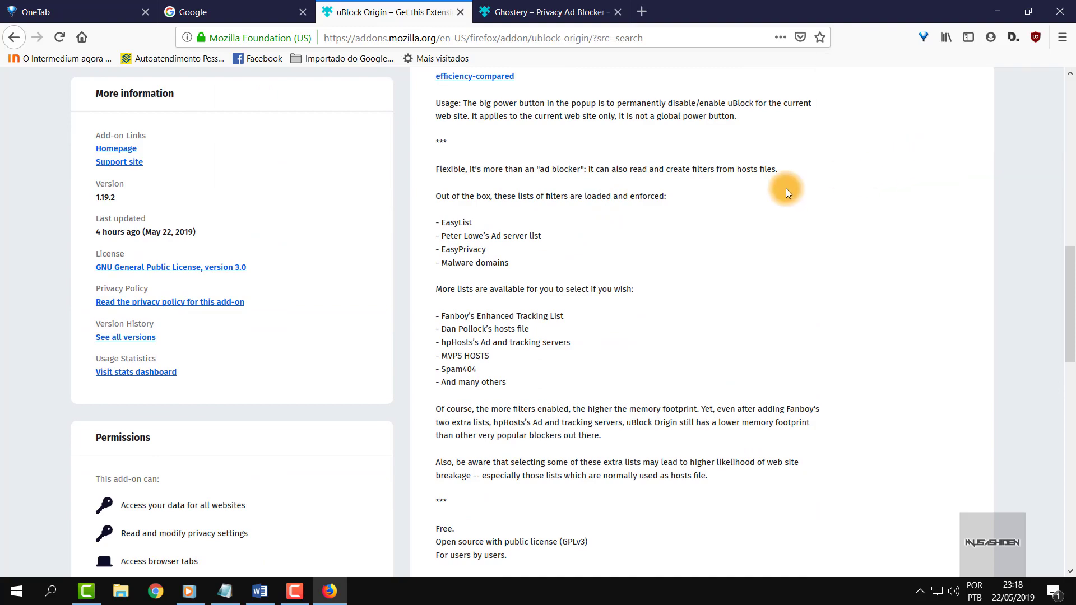
Examine the uBlock Origin page for its description, filter lists, permissions and default-mode screenshot.
{"action": "scroll", "coordinate": [644, 156], "scroll_direction": "down", "scroll_amount": 3}
{"action": "scroll", "coordinate": [645, 155], "scroll_direction": "down", "scroll_amount": 3}
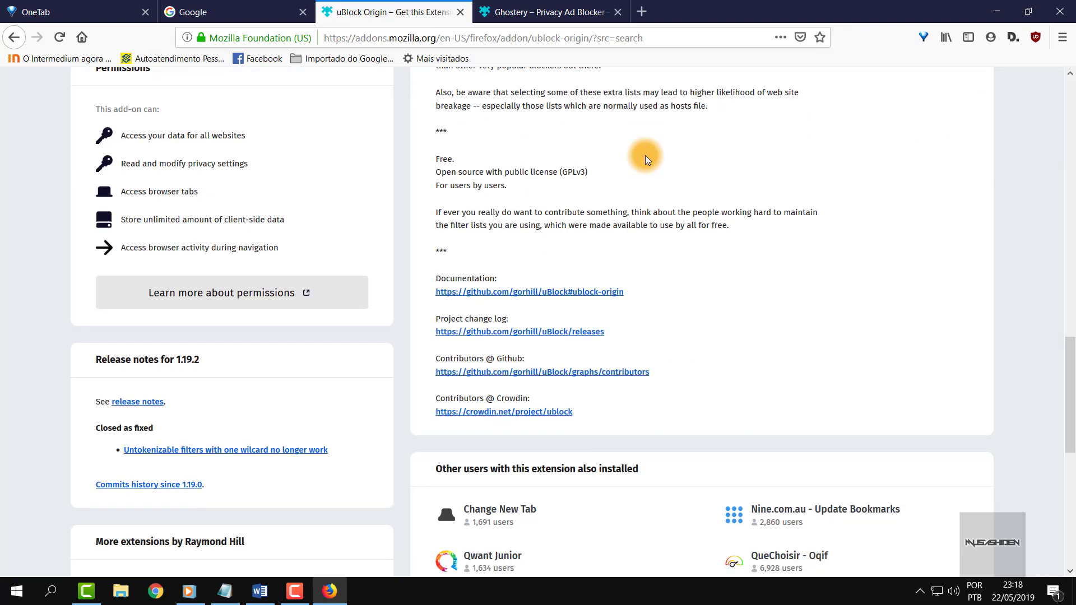
{"action": "scroll", "coordinate": [644, 155], "scroll_direction": "up", "scroll_amount": 9}
{"action": "scroll", "coordinate": [644, 155], "scroll_direction": "down", "scroll_amount": 2}
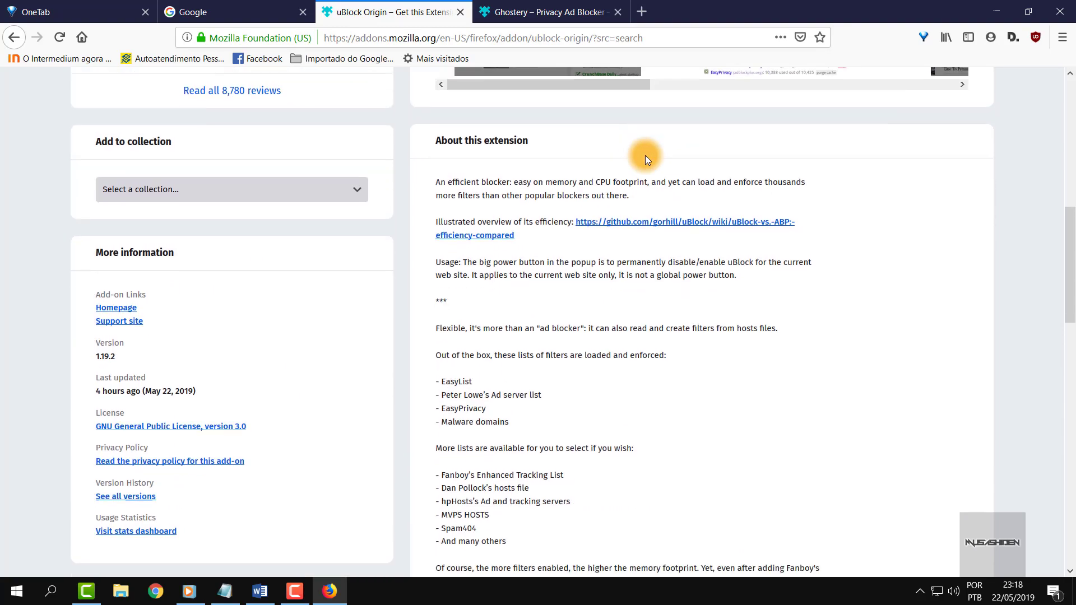
{"action": "scroll", "coordinate": [644, 156], "scroll_direction": "up", "scroll_amount": 5}
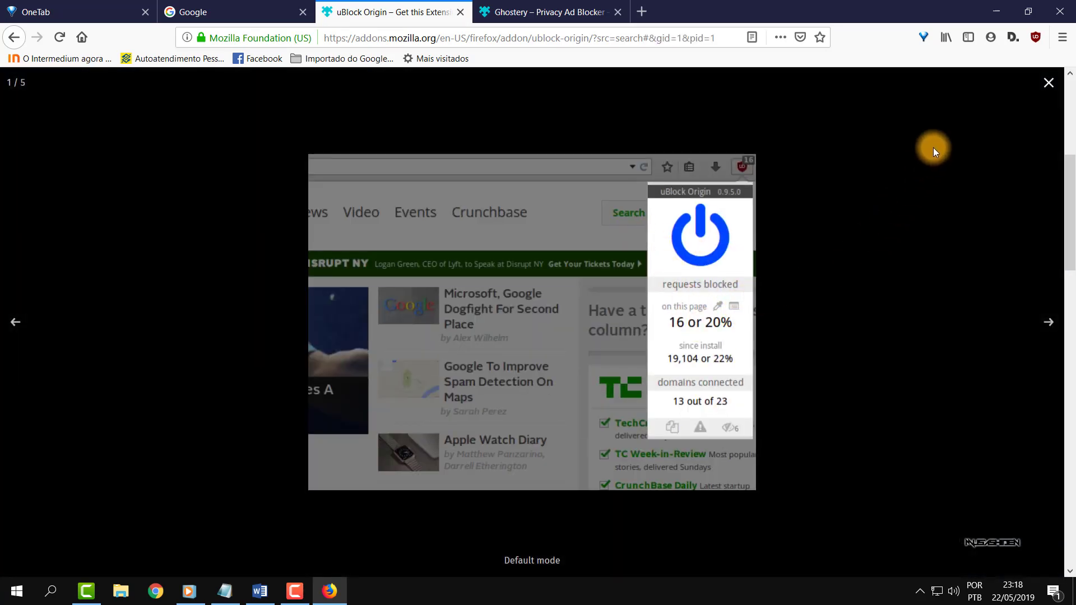
{"action": "left_click", "coordinate": [933, 147]}
{"action": "scroll", "coordinate": [595, 210], "scroll_direction": "up", "scroll_amount": 5}
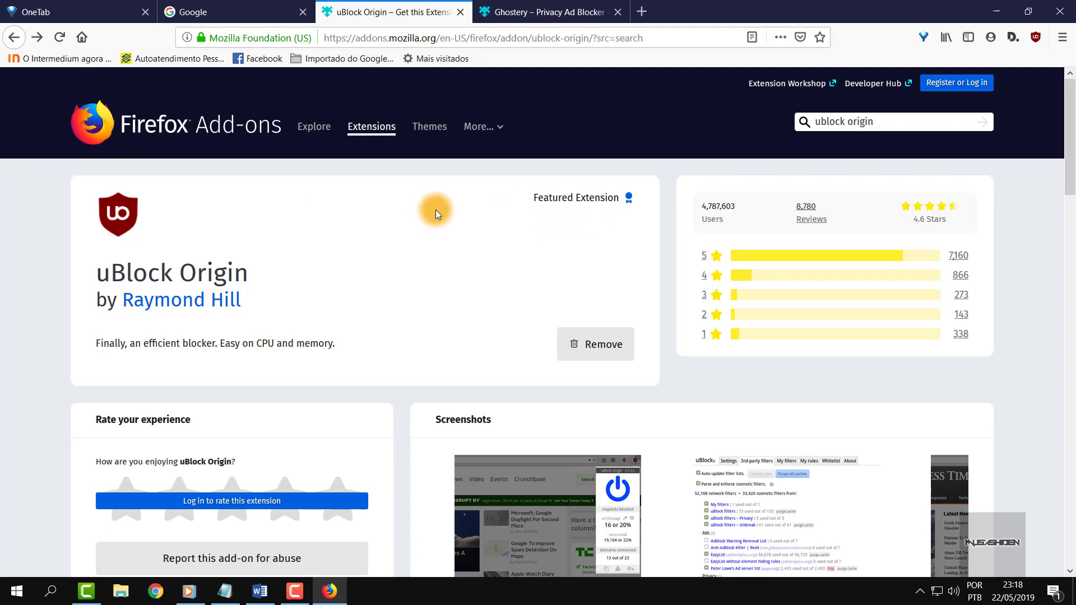
{"action": "scroll", "coordinate": [477, 189], "scroll_direction": "down", "scroll_amount": 3}
{"action": "scroll", "coordinate": [478, 189], "scroll_direction": "up", "scroll_amount": 3}
View the uBlock Origin context options and its popup controls, then dismiss them.
{"action": "right_click", "coordinate": [1036, 38]}
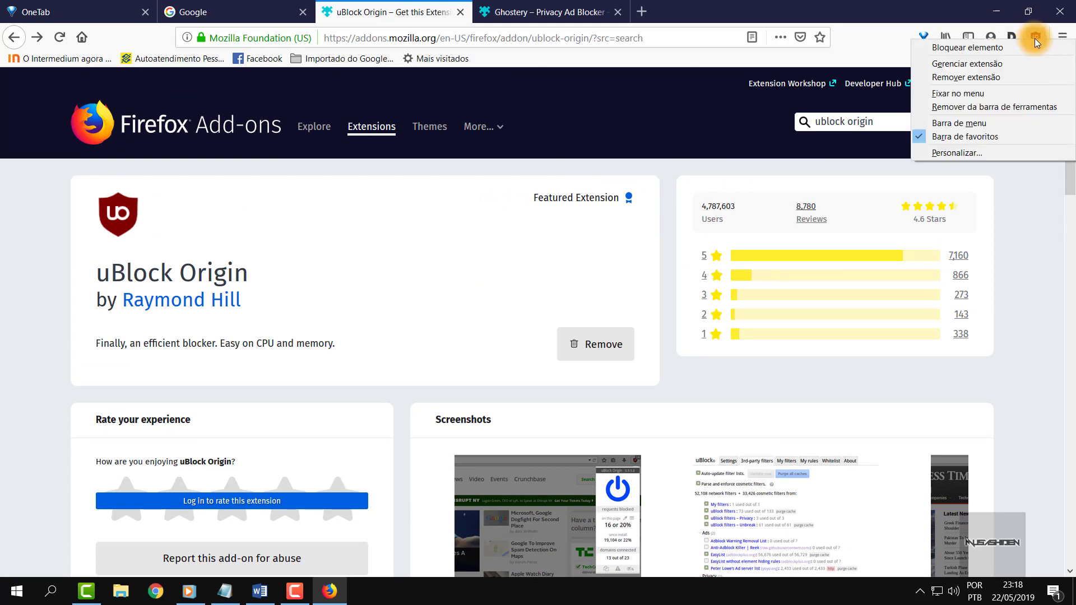
{"action": "left_click", "coordinate": [1036, 39]}
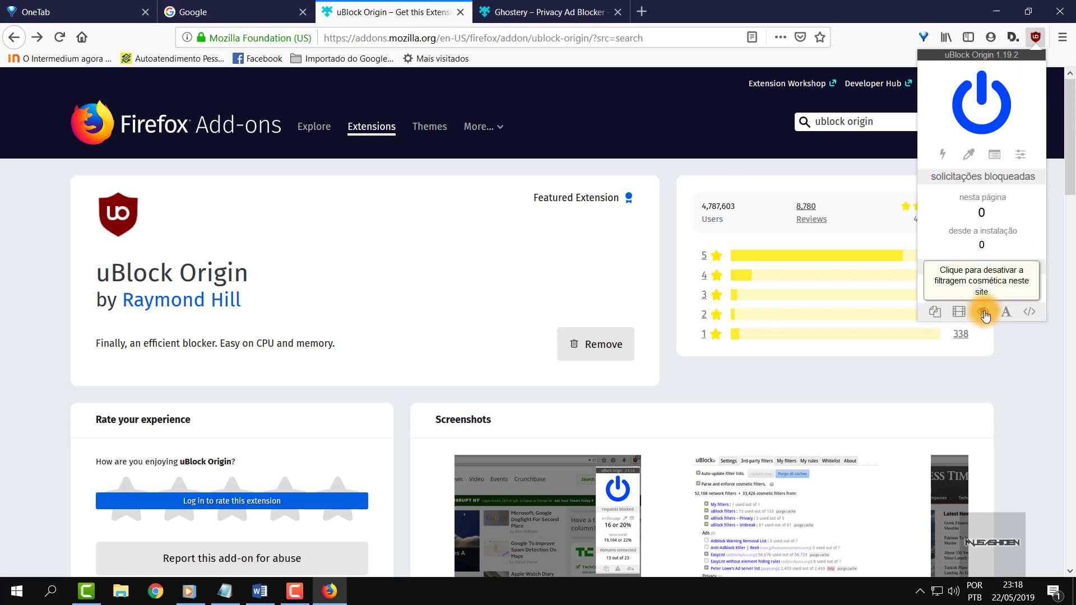
{"action": "left_click", "coordinate": [779, 311]}
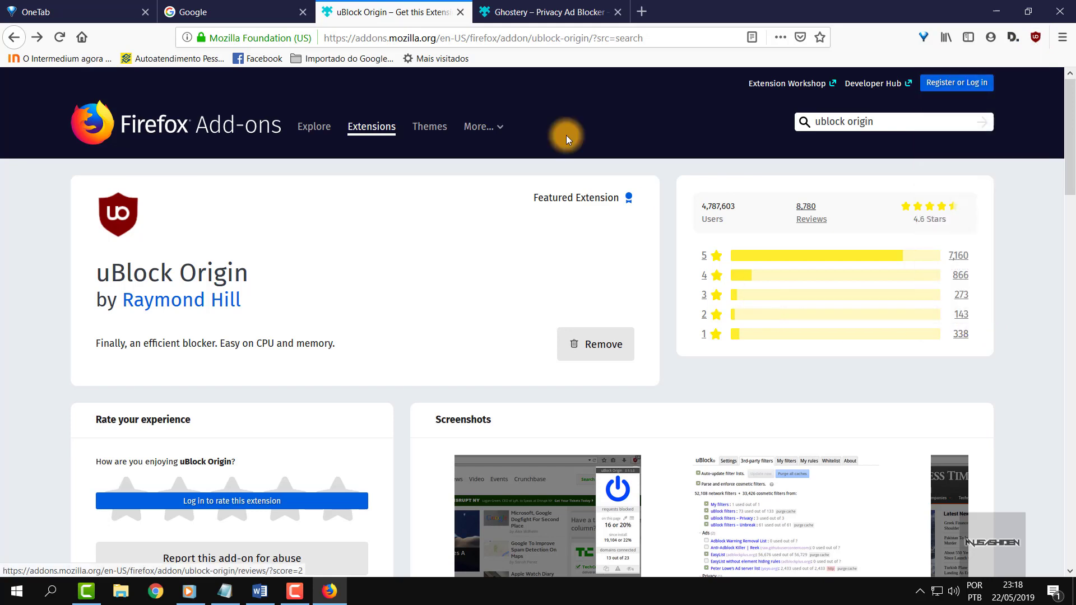
Examine the Ghostery – Privacy Ad Blocker page for its ratings, ad blocking, privacy and faster-browsing features.
{"action": "left_click", "coordinate": [536, 12]}
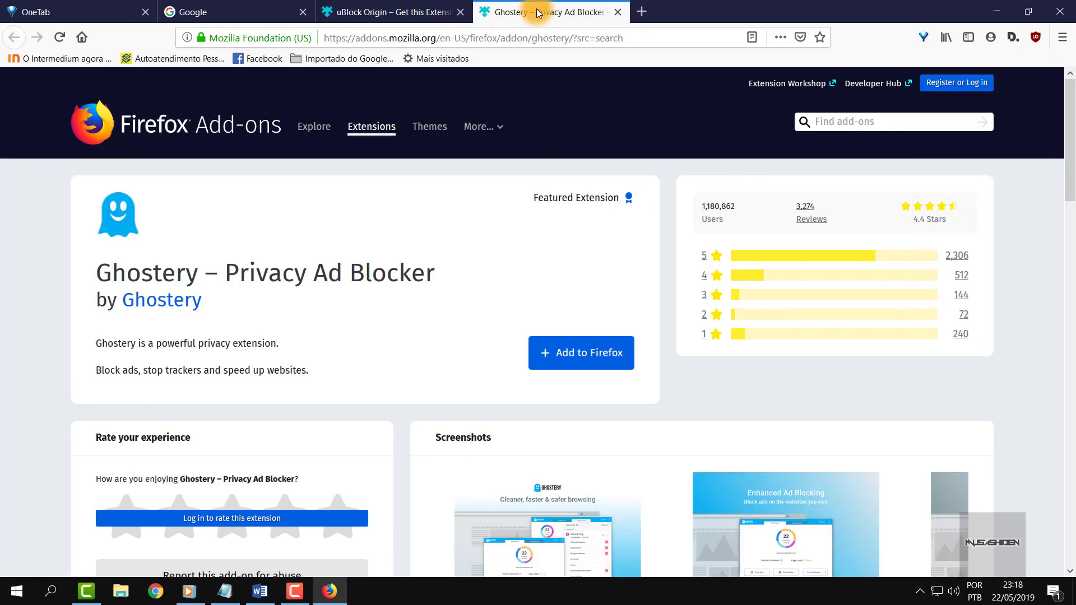
{"action": "double_click", "coordinate": [134, 276]}
{"action": "scroll", "coordinate": [530, 209], "scroll_direction": "down", "scroll_amount": 1}
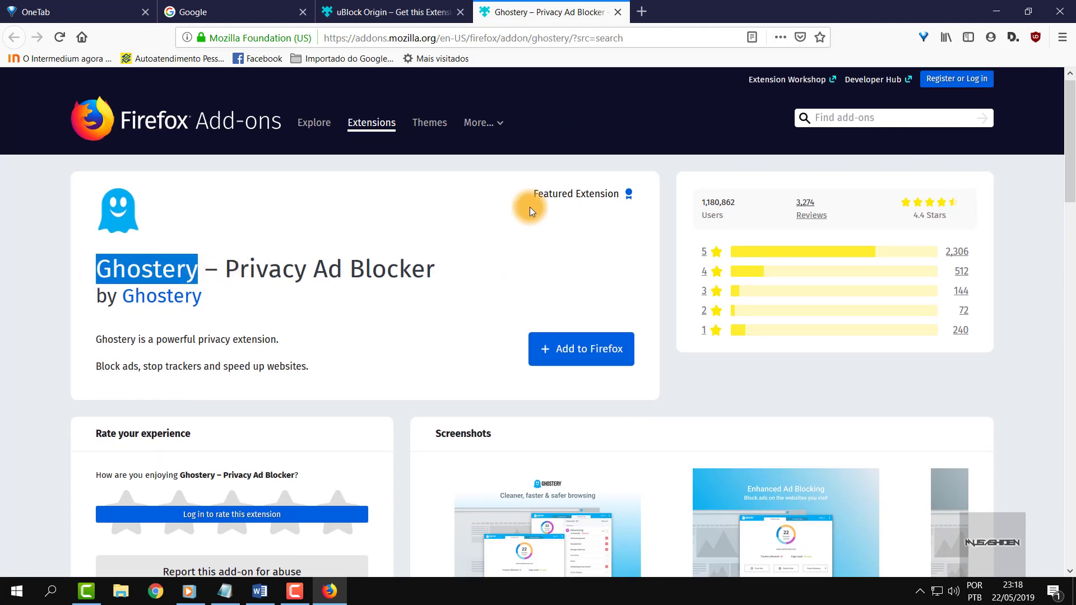
{"action": "scroll", "coordinate": [530, 208], "scroll_direction": "down", "scroll_amount": 4}
{"action": "scroll", "coordinate": [679, 182], "scroll_direction": "down", "scroll_amount": 4}
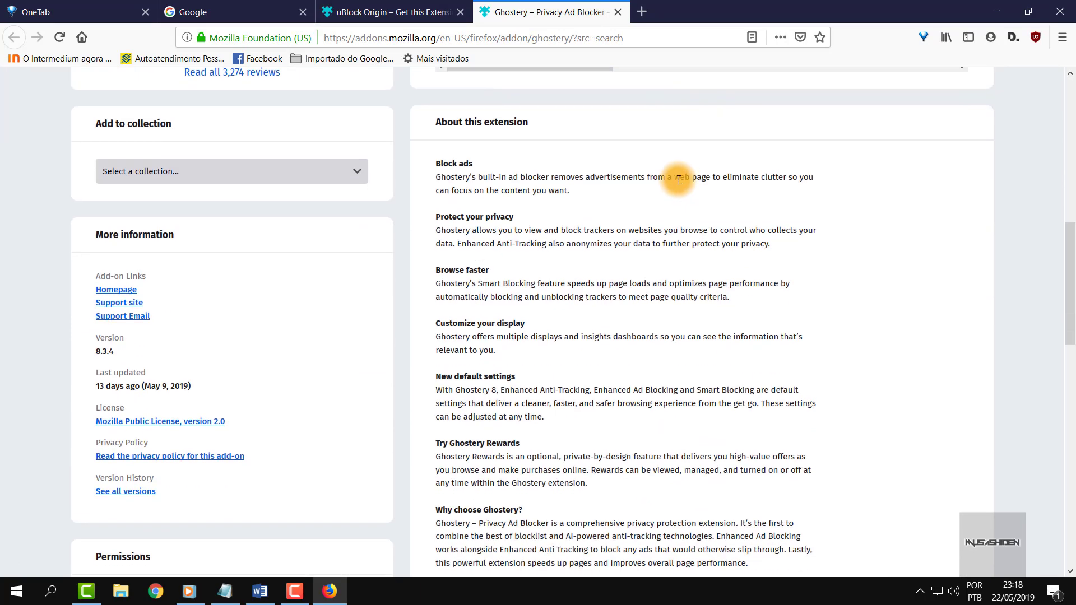
{"action": "scroll", "coordinate": [678, 179], "scroll_direction": "down", "scroll_amount": 4}
{"action": "scroll", "coordinate": [677, 180], "scroll_direction": "up", "scroll_amount": 12}
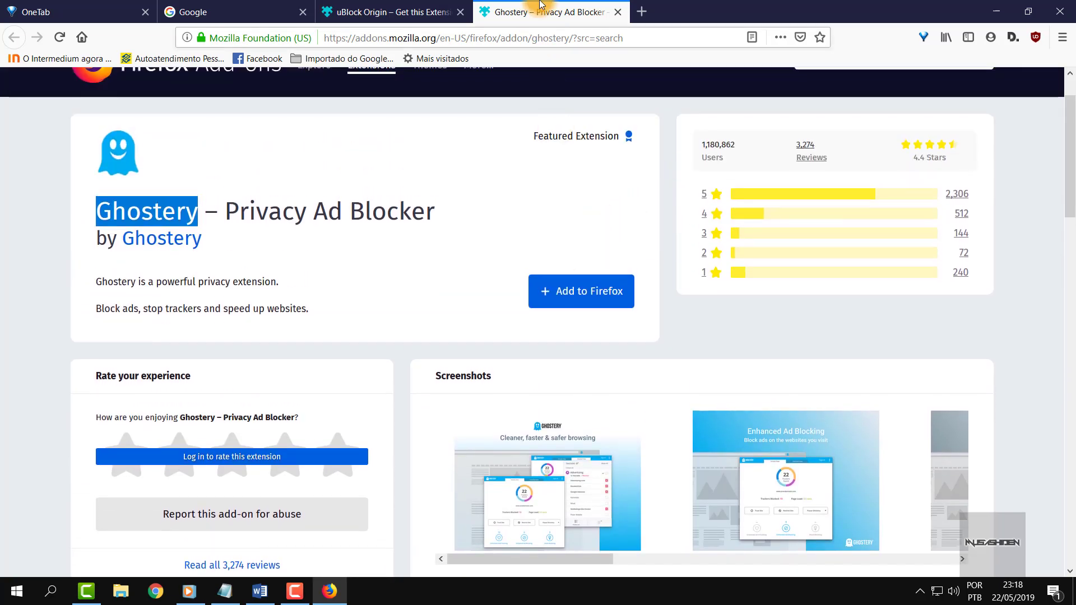
{"action": "left_click", "coordinate": [424, 10]}
{"action": "left_click", "coordinate": [524, 6]}
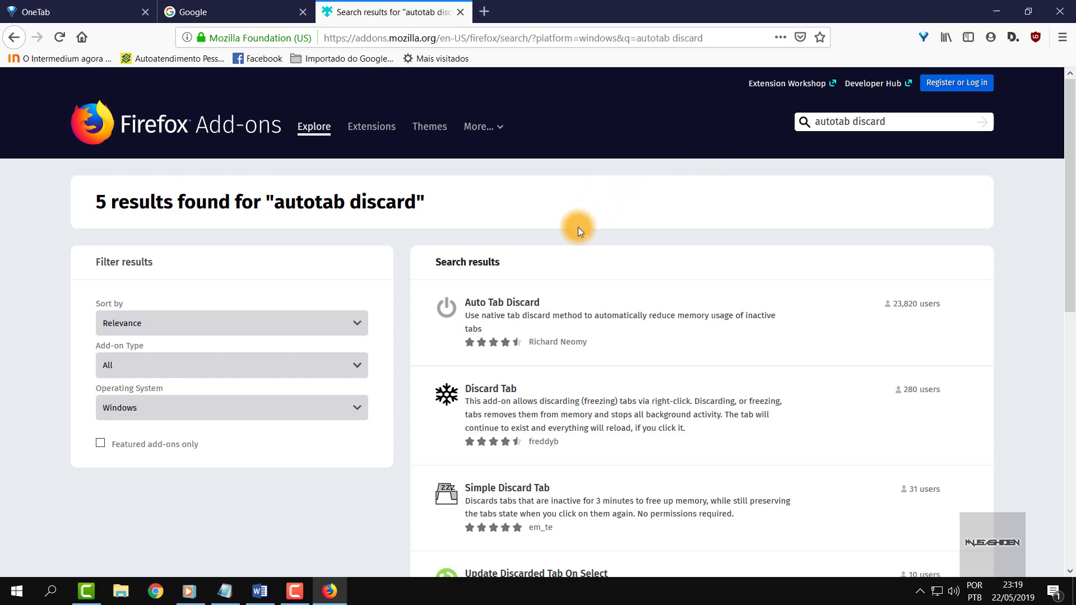
Open the Auto Tab Discard page from the add-on search results and add the extension to Firefox.
{"action": "left_click", "coordinate": [482, 305]}
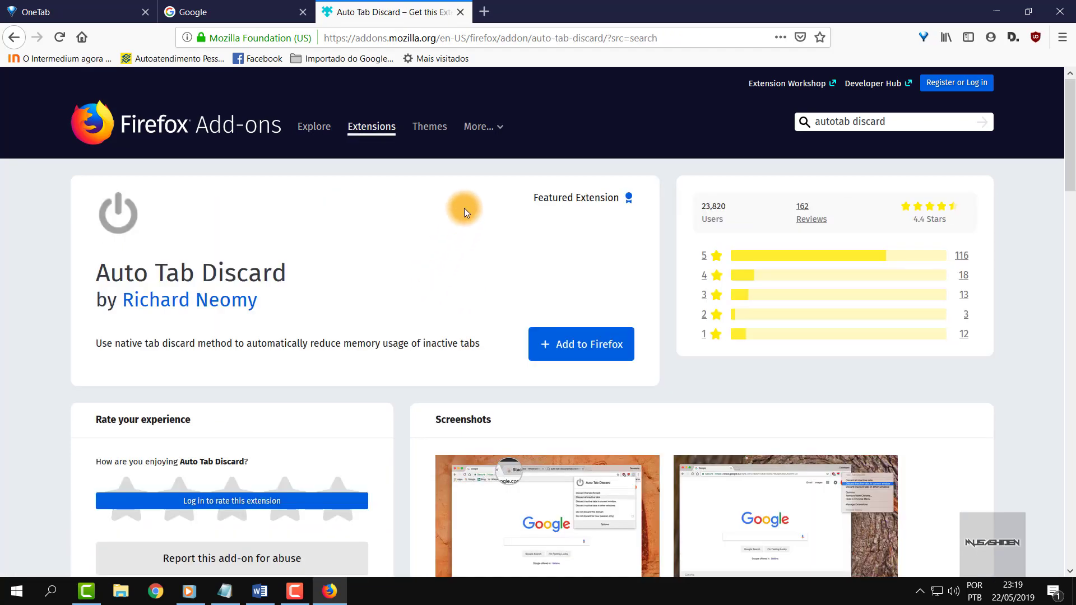
{"action": "scroll", "coordinate": [464, 208], "scroll_direction": "down", "scroll_amount": 4}
{"action": "scroll", "coordinate": [448, 219], "scroll_direction": "down", "scroll_amount": 8}
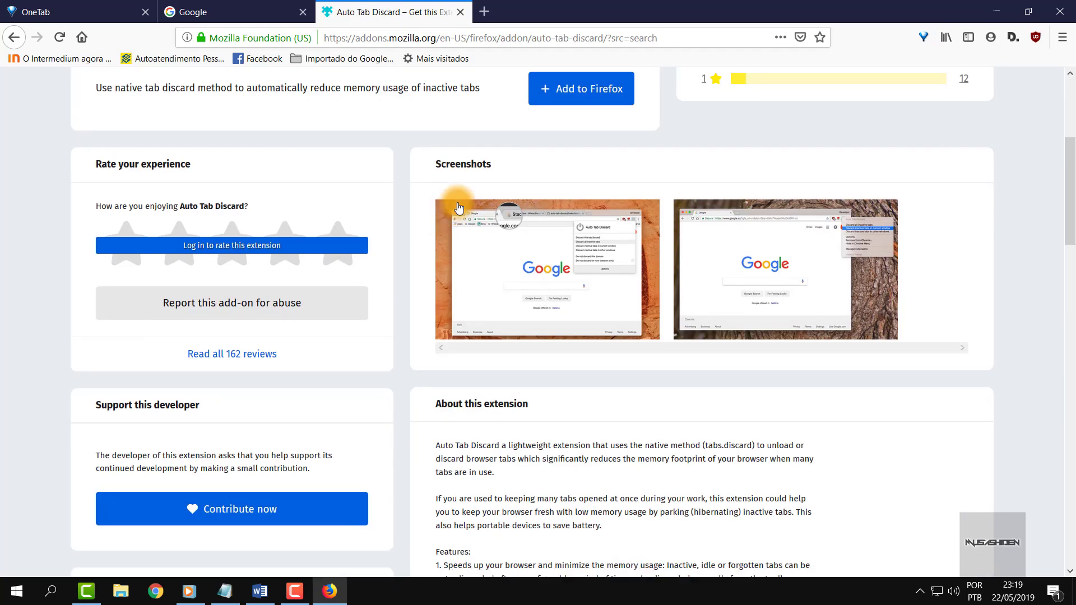
{"action": "scroll", "coordinate": [459, 202], "scroll_direction": "up", "scroll_amount": 3}
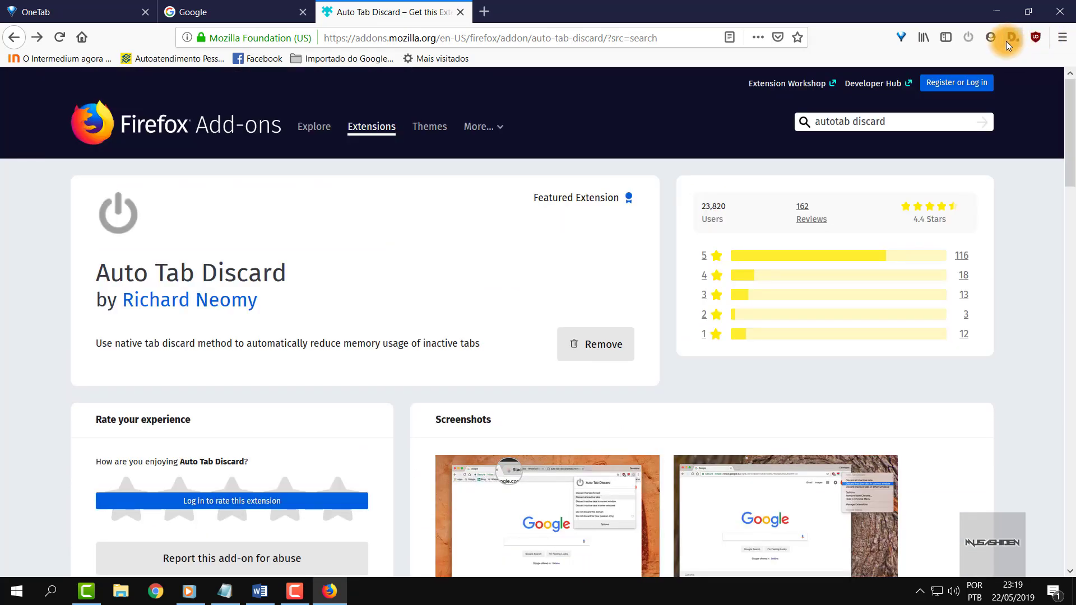
Check the Auto Tab Discard popup and read the extension's description and feature list on its page.
{"action": "left_click", "coordinate": [972, 36]}
{"action": "left_click", "coordinate": [973, 35]}
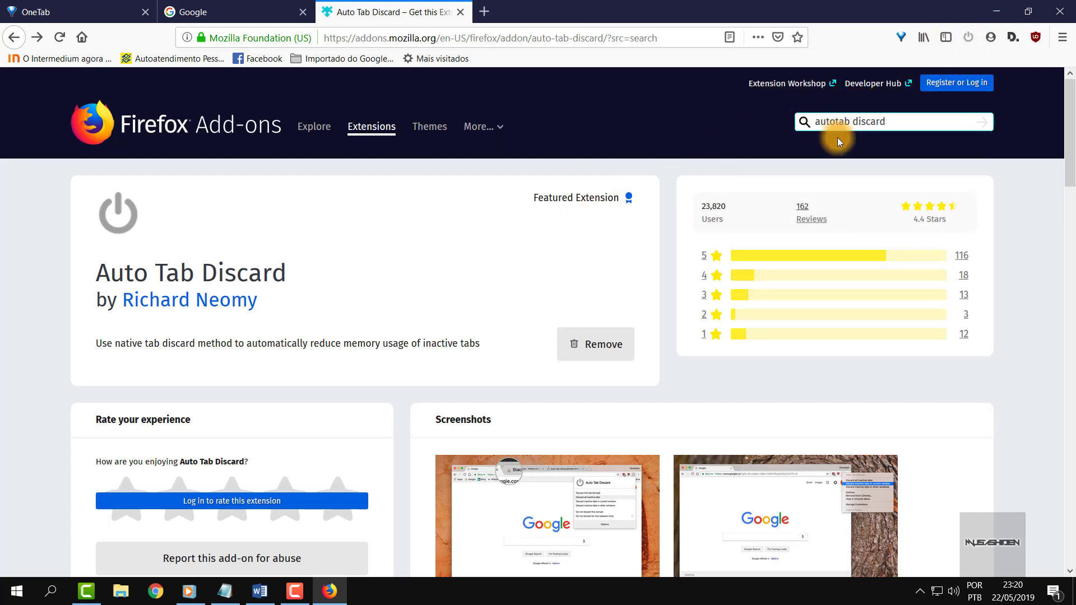
{"action": "scroll", "coordinate": [834, 140], "scroll_direction": "down", "scroll_amount": 4}
{"action": "scroll", "coordinate": [831, 146], "scroll_direction": "down", "scroll_amount": 3}
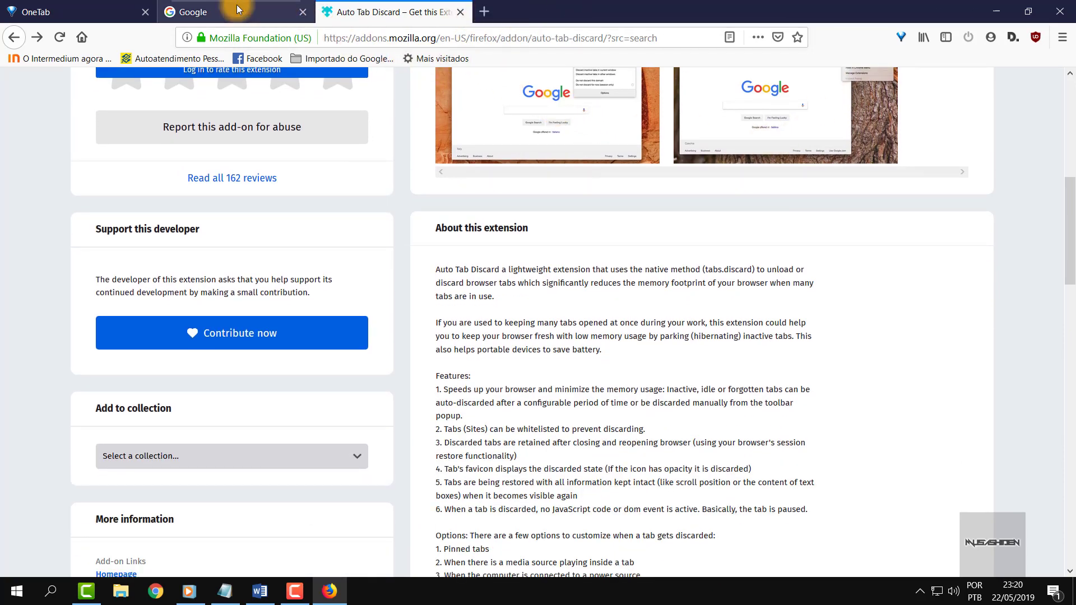
In Auto Tab Discard's options, discard inactive tabs after 100 seconds when the number of inactive tabs exceeds 3.
{"action": "left_click", "coordinate": [964, 37]}
{"action": "left_click", "coordinate": [832, 260]}
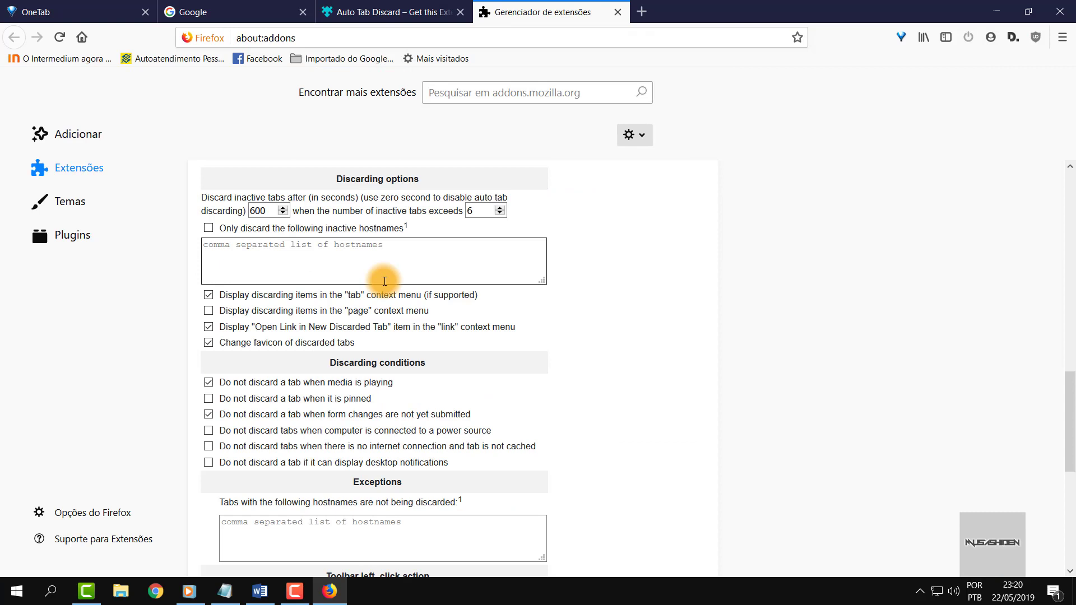
{"action": "left_click", "coordinate": [271, 212]}
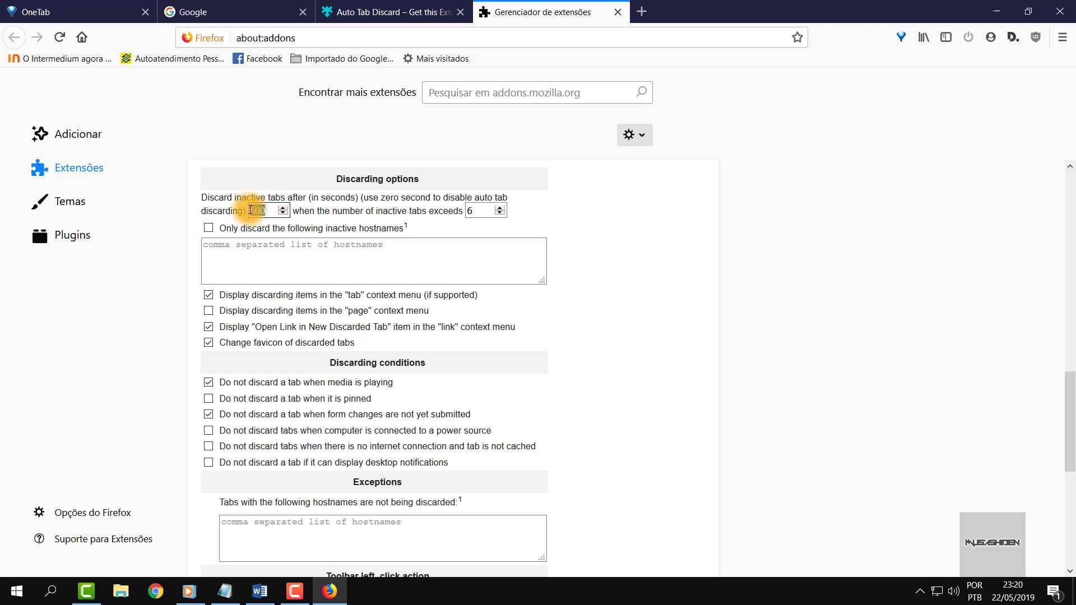
{"action": "double_click", "coordinate": [270, 211]}
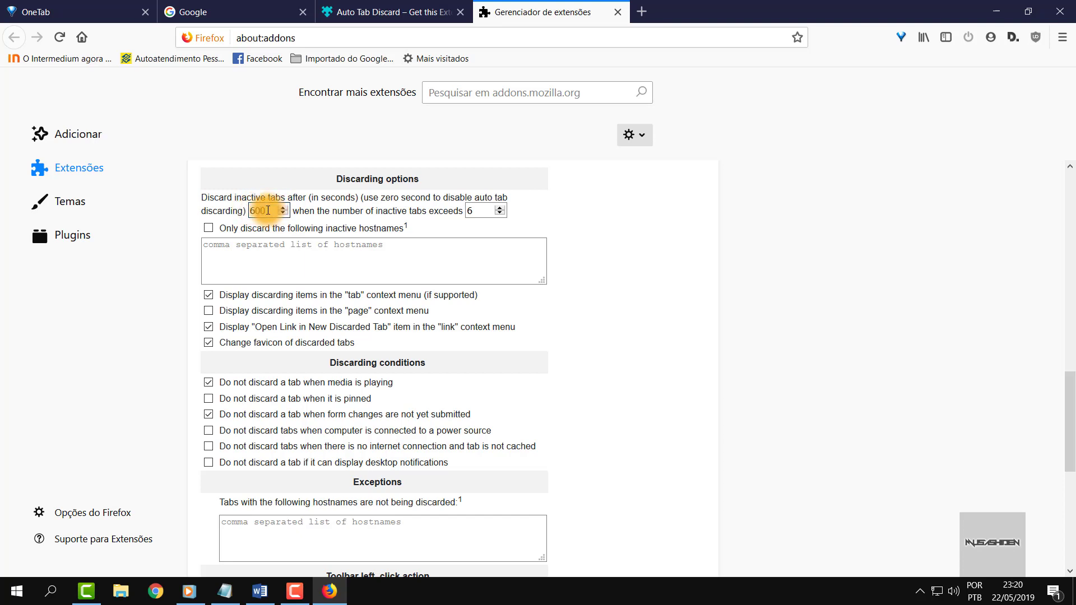
{"action": "type", "text": "100"}
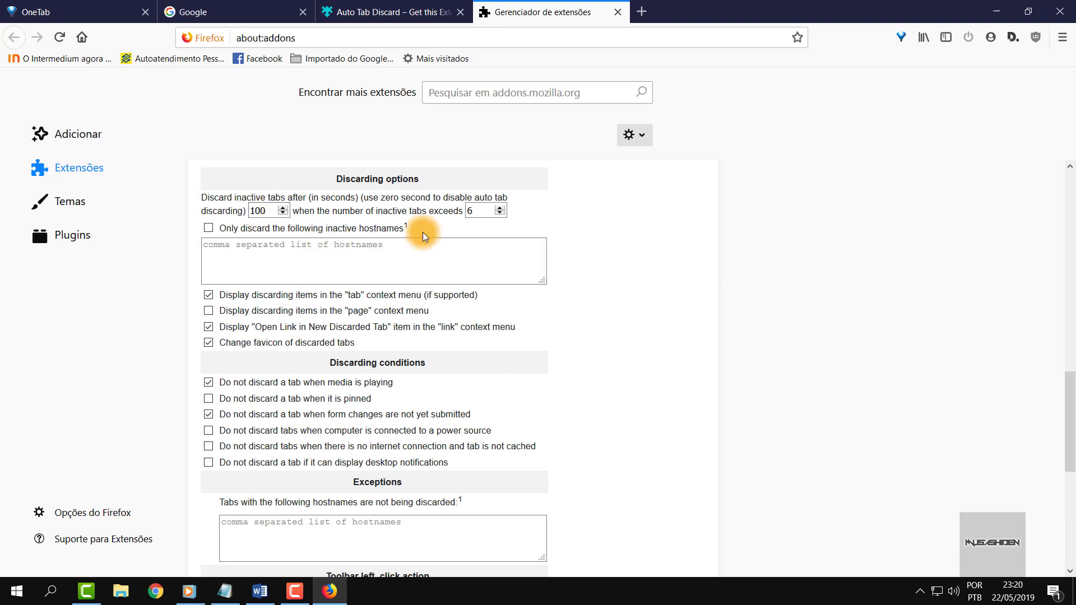
{"action": "double_click", "coordinate": [477, 211]}
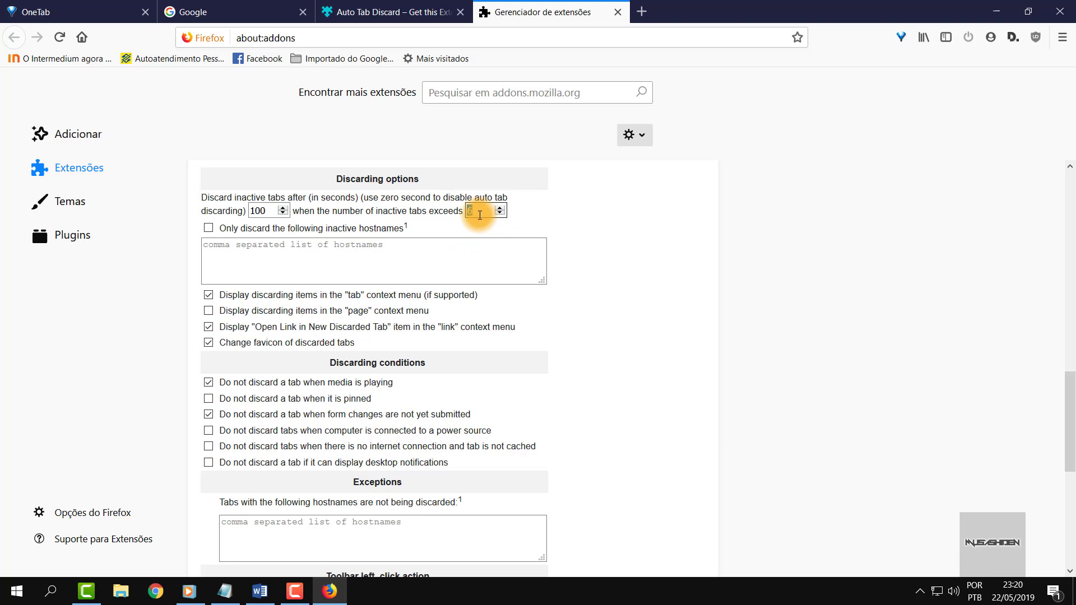
{"action": "type", "text": "3"}
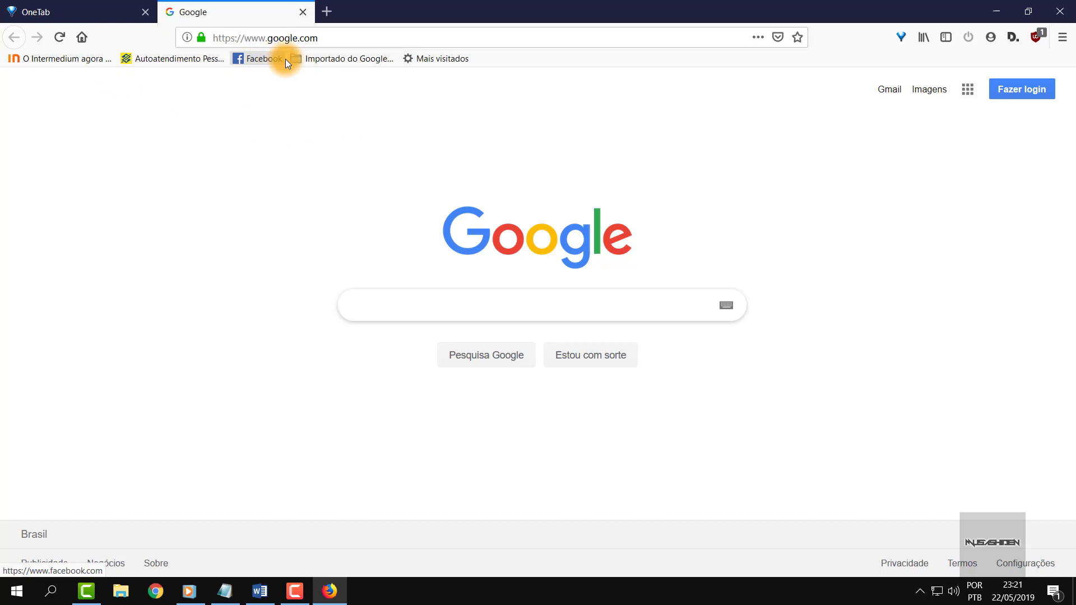
Check the contents of the "Importado do Google..." bookmarks folder and delete that folder from the bookmarks bar.
{"action": "left_click", "coordinate": [344, 59]}
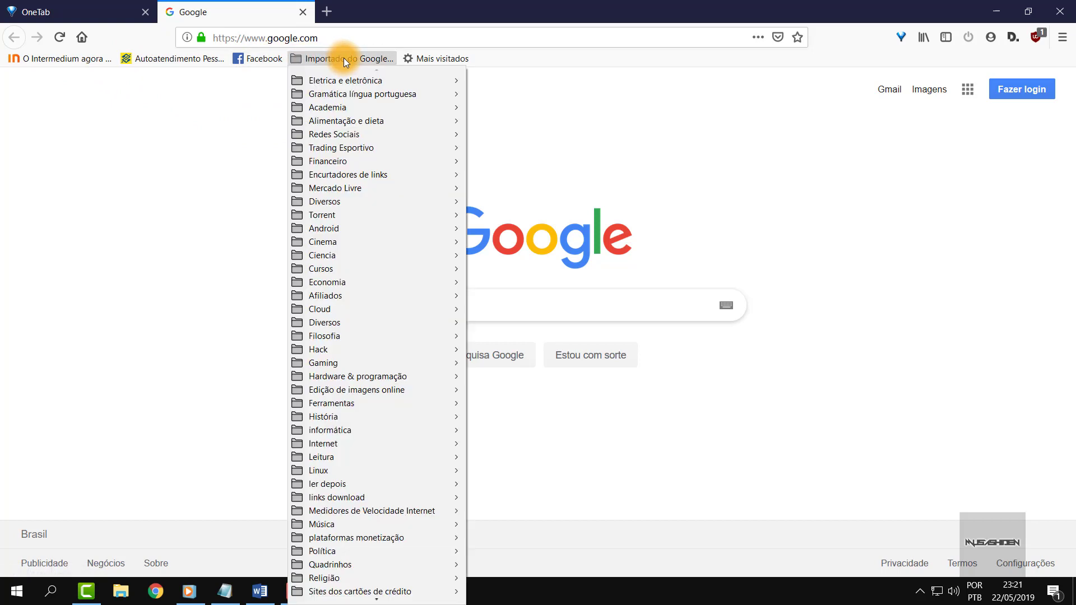
{"action": "left_click", "coordinate": [344, 58]}
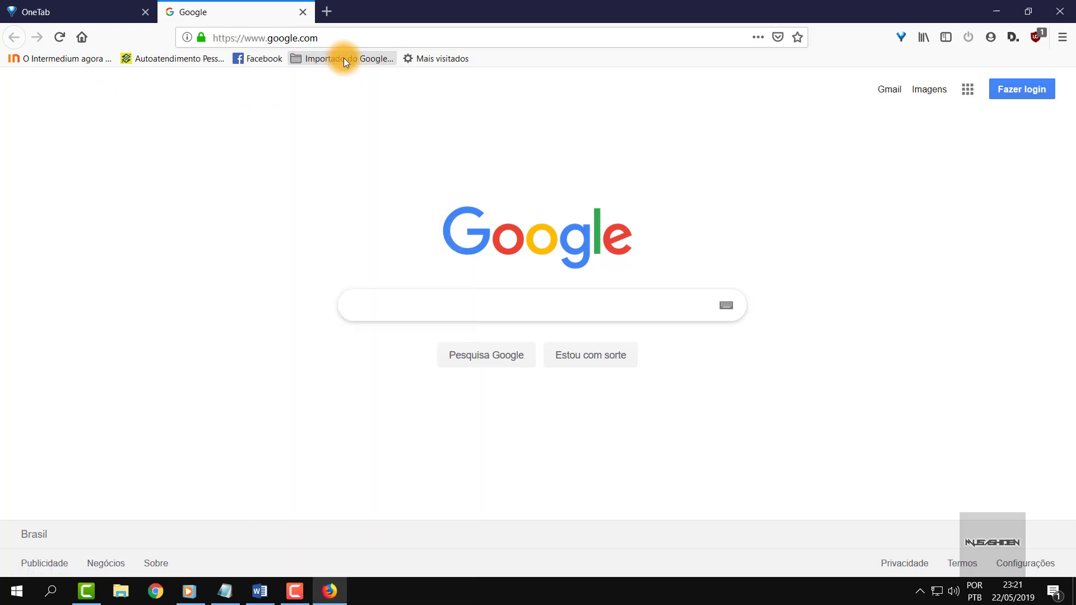
{"action": "right_click", "coordinate": [344, 59]}
{"action": "left_click", "coordinate": [393, 169]}
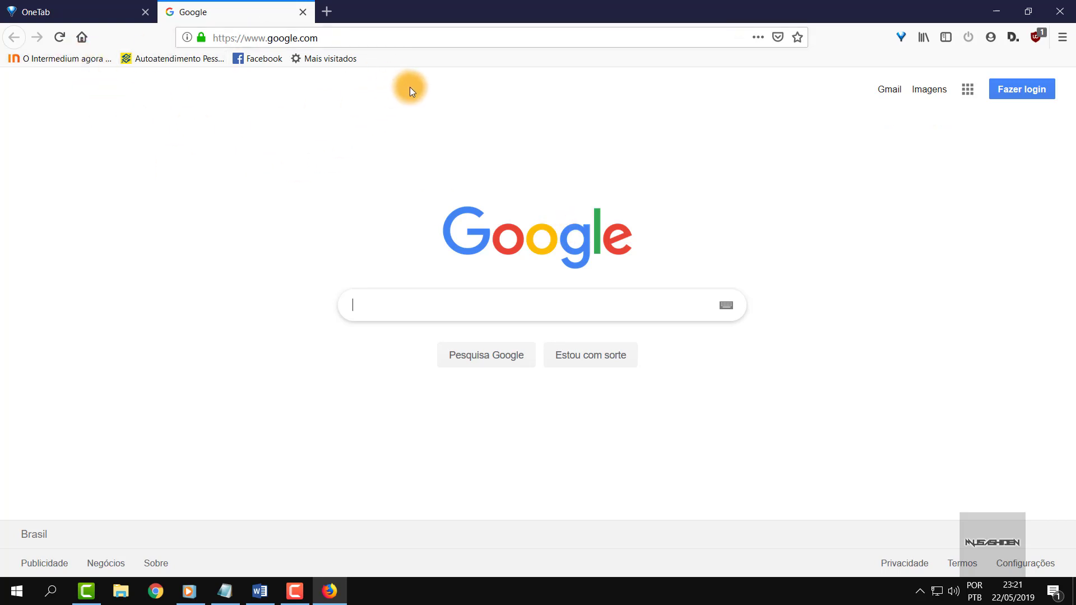
{"action": "key", "text": "super+Down"}
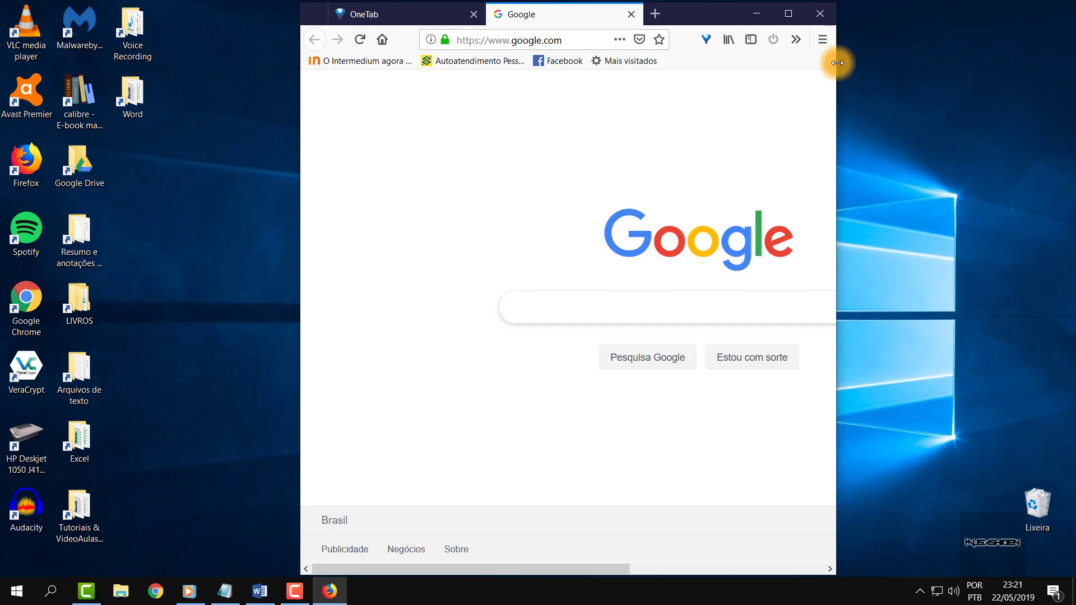
{"action": "left_click_drag", "start_coordinate": [836, 64], "coordinate": [1024, 78]}
{"action": "left_click_drag", "start_coordinate": [788, 17], "coordinate": [730, 22]}
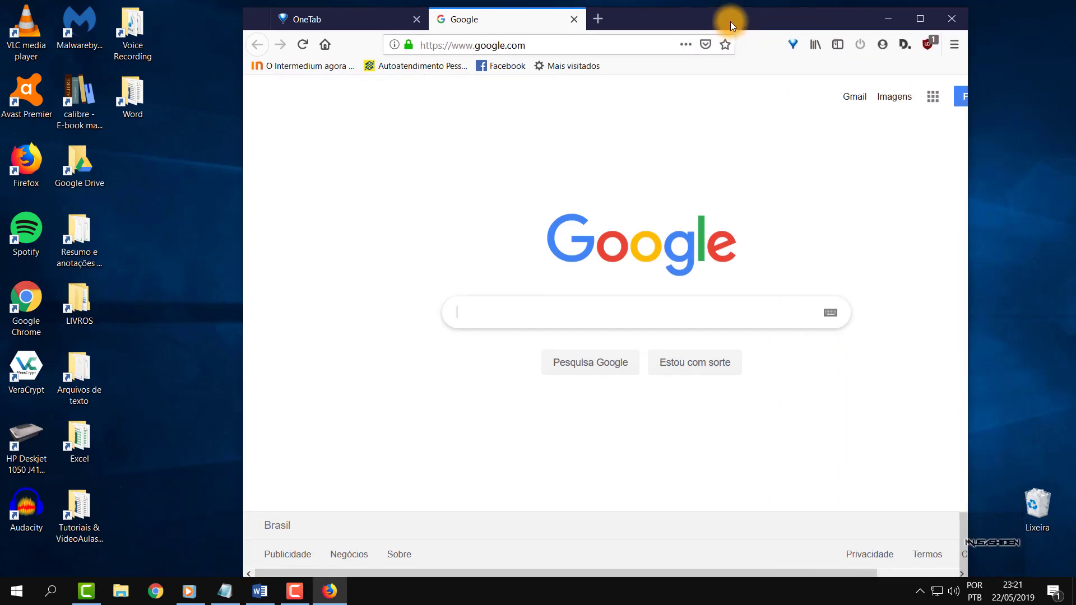
{"action": "left_click", "coordinate": [918, 20]}
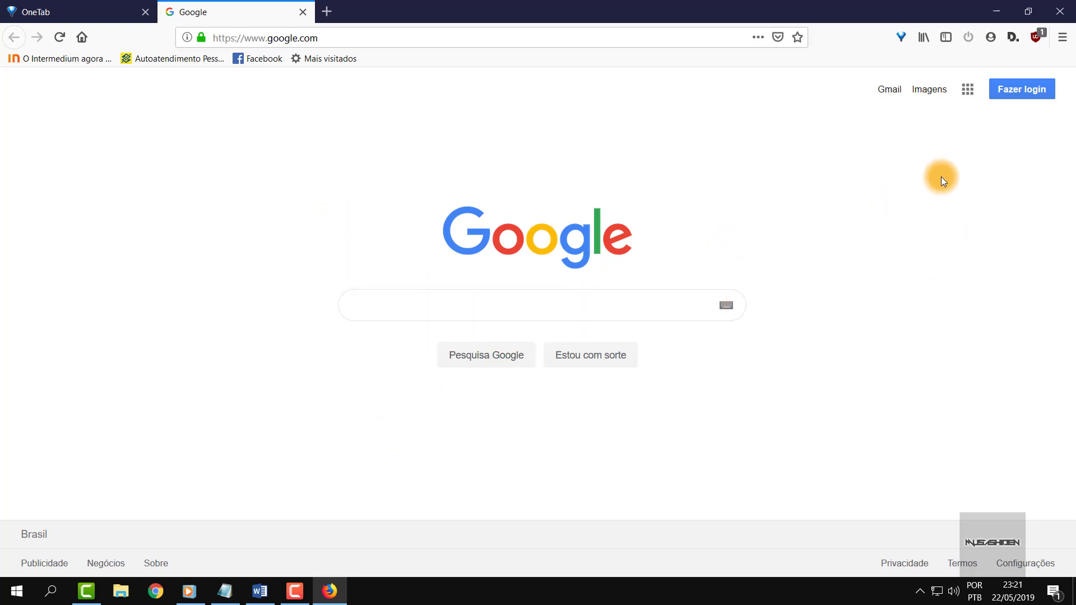
Check in the browser's options whether Firefox is up to date, and close the options page.
{"action": "left_click", "coordinate": [1062, 37]}
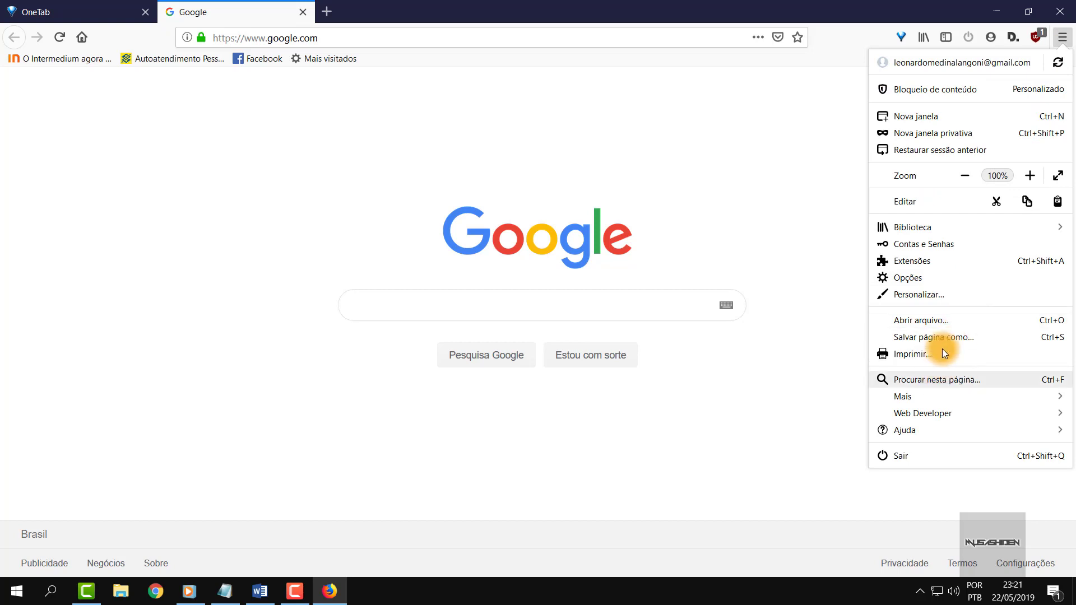
{"action": "left_click", "coordinate": [925, 278]}
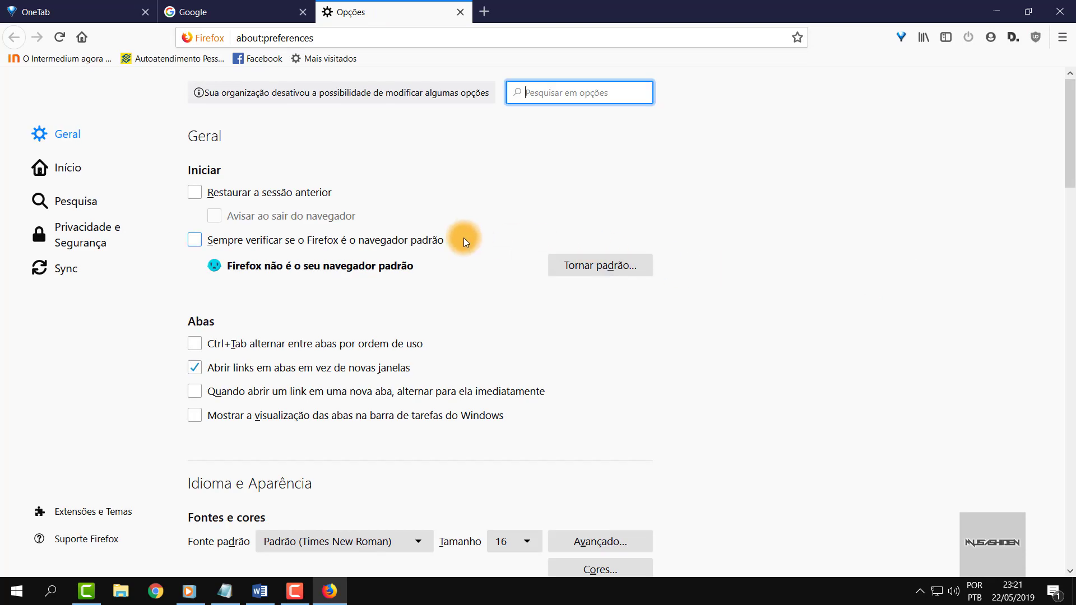
{"action": "scroll", "coordinate": [462, 205], "scroll_direction": "down", "scroll_amount": 15}
{"action": "scroll", "coordinate": [462, 205], "scroll_direction": "up", "scroll_amount": 2}
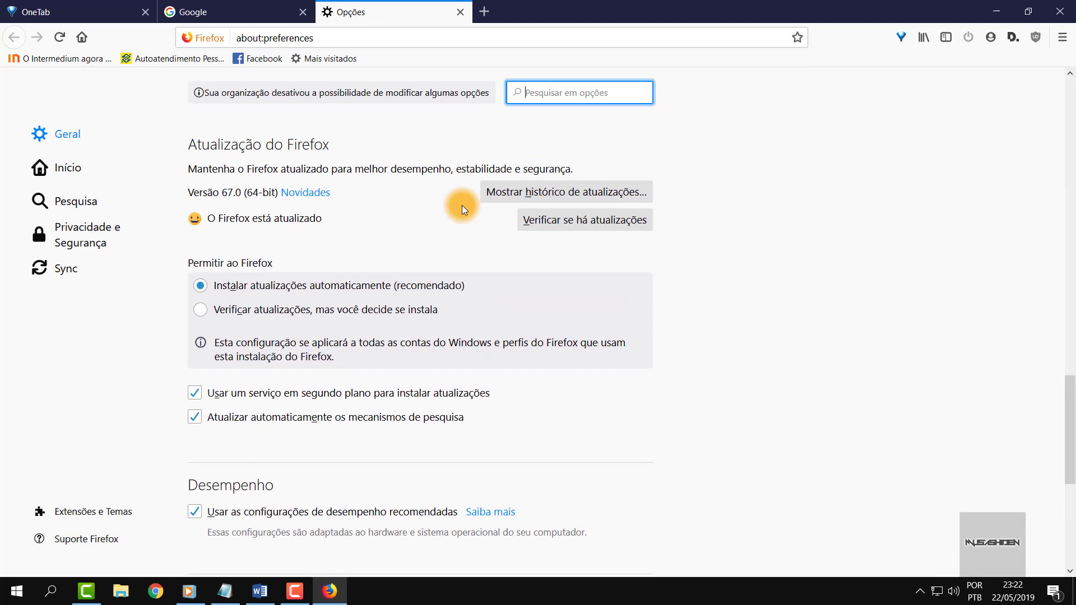
{"action": "left_click", "coordinate": [603, 224]}
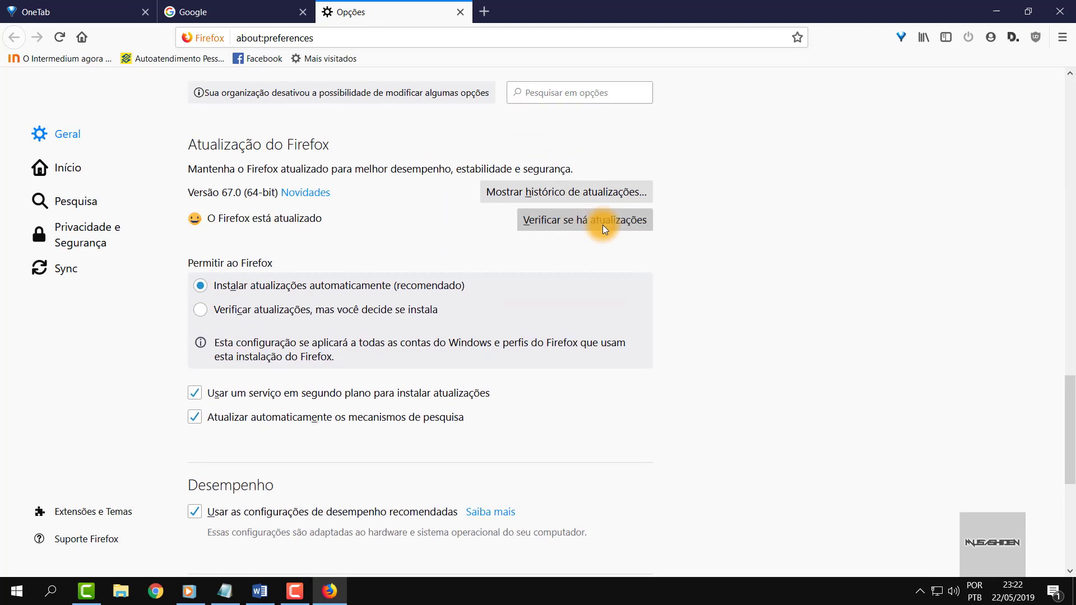
{"action": "left_click_drag", "start_coordinate": [333, 216], "coordinate": [218, 221]}
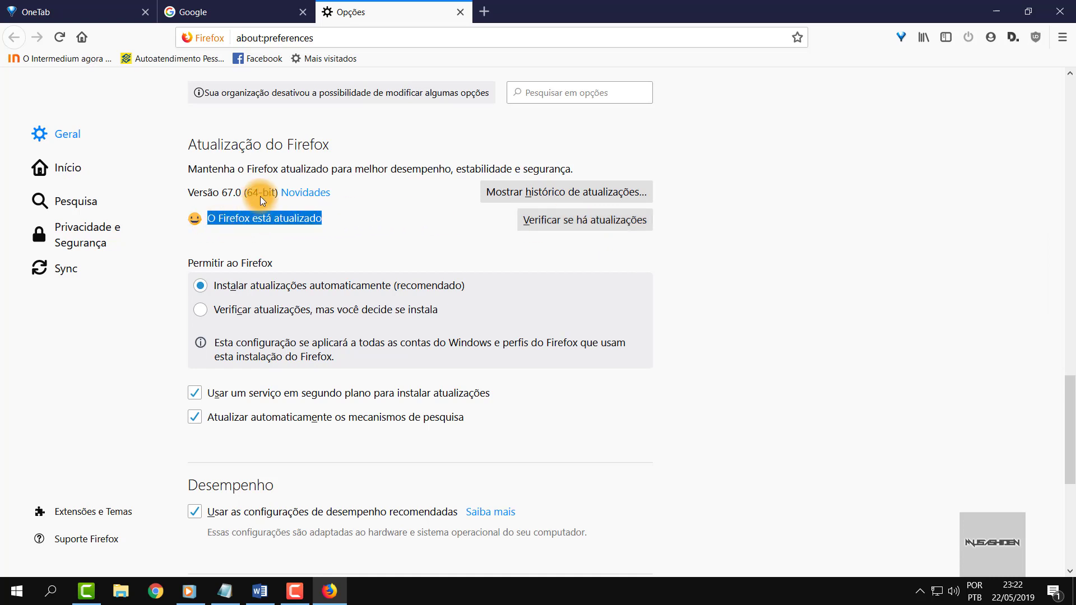
{"action": "key", "text": "ctrl+w"}
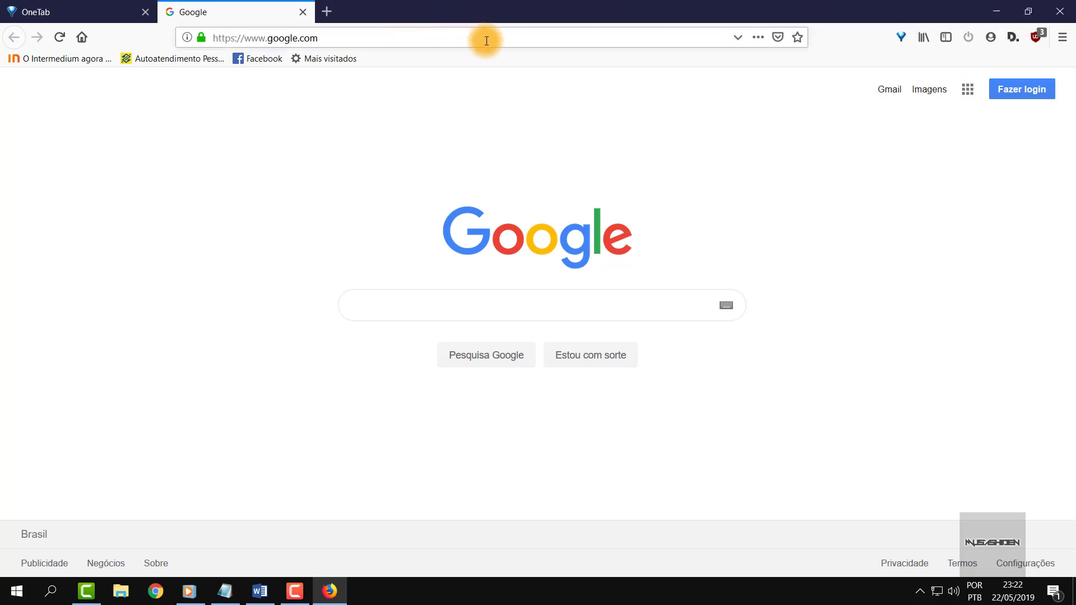
Look at the address bar suggestions for "face" without opening any site, and clear the entry.
{"action": "left_click", "coordinate": [503, 38]}
{"action": "type", "text": "fa"}
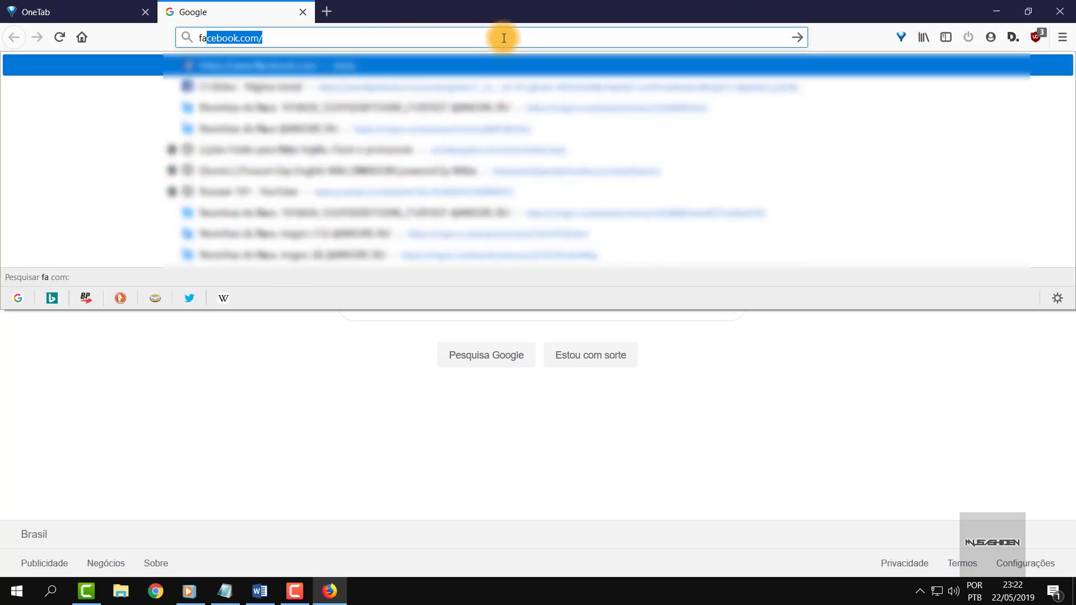
{"action": "type", "text": "ce"}
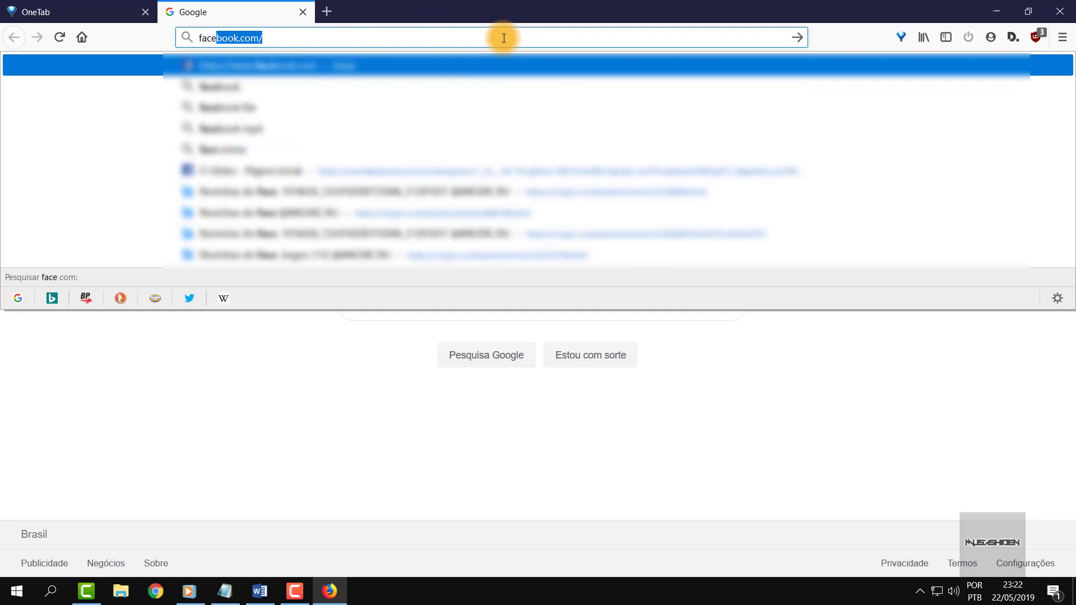
{"action": "key", "text": "Escape"}
{"action": "left_click", "coordinate": [591, 100]}
{"action": "left_click", "coordinate": [187, 38]}
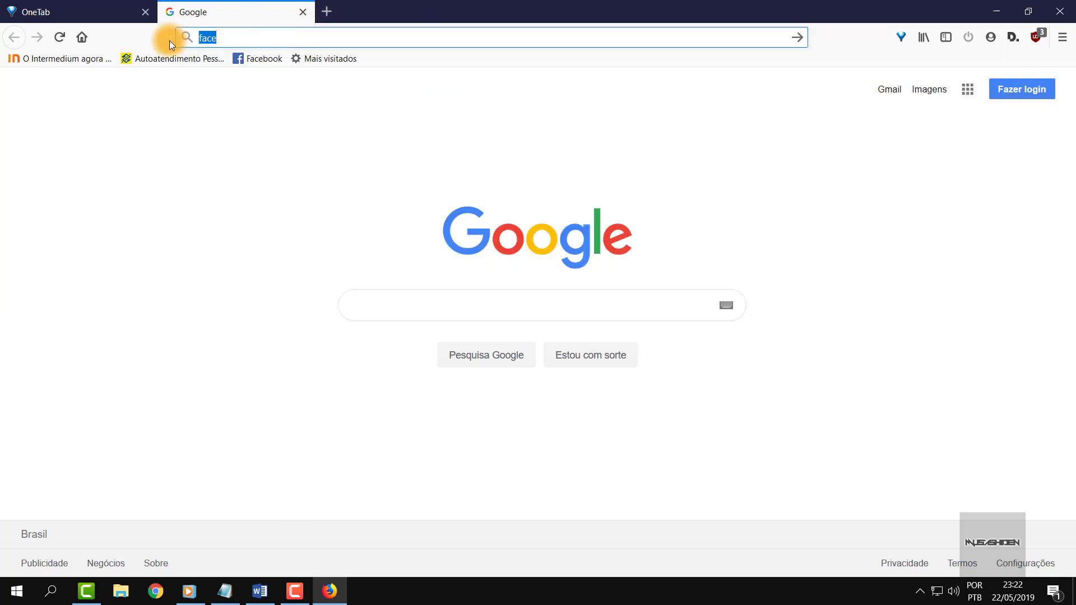
{"action": "key", "text": "BackSpace"}
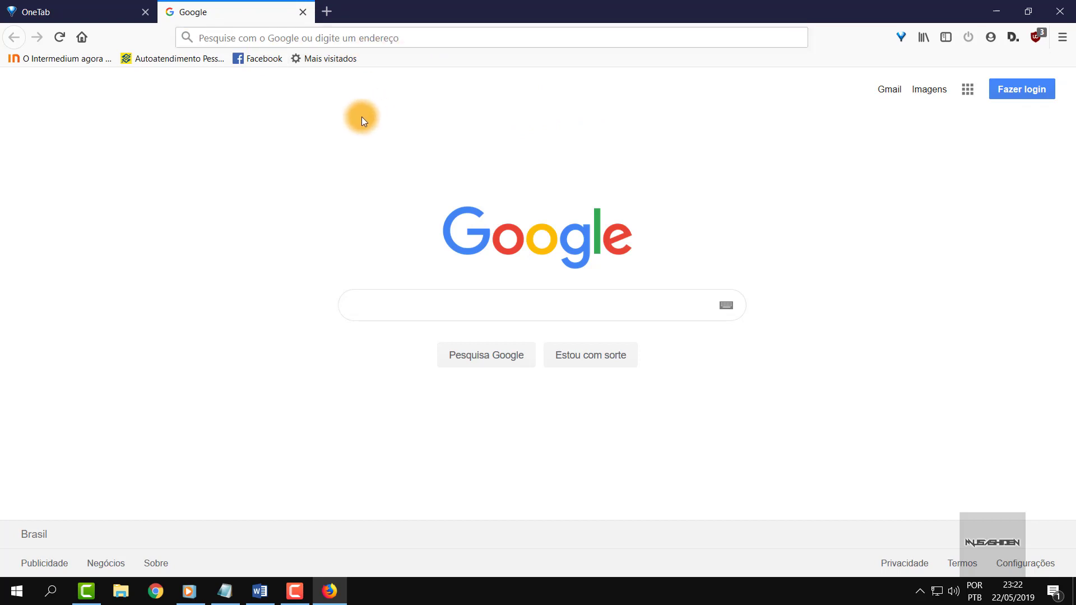
Look at the address bar suggestions for "www" without opening any site, and empty the address bar.
{"action": "left_click", "coordinate": [372, 38]}
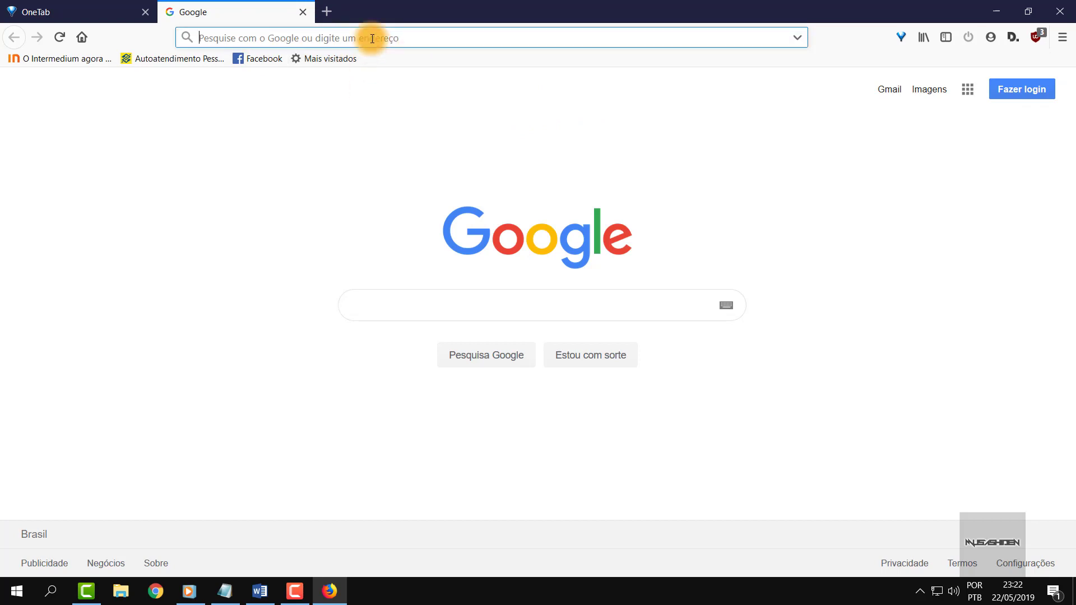
{"action": "type", "text": "www"}
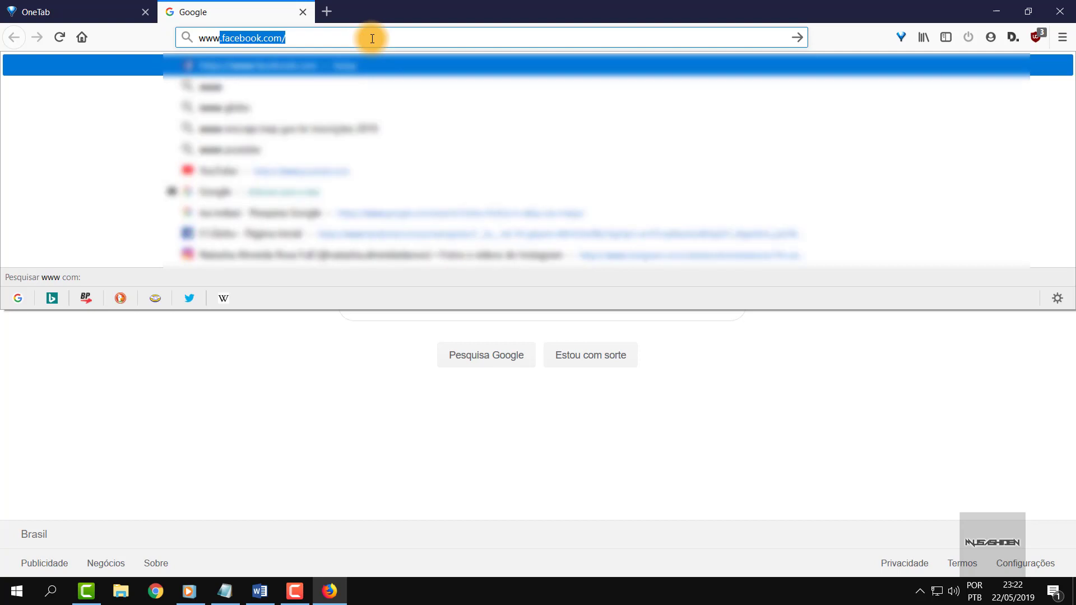
{"action": "key", "text": "Escape"}
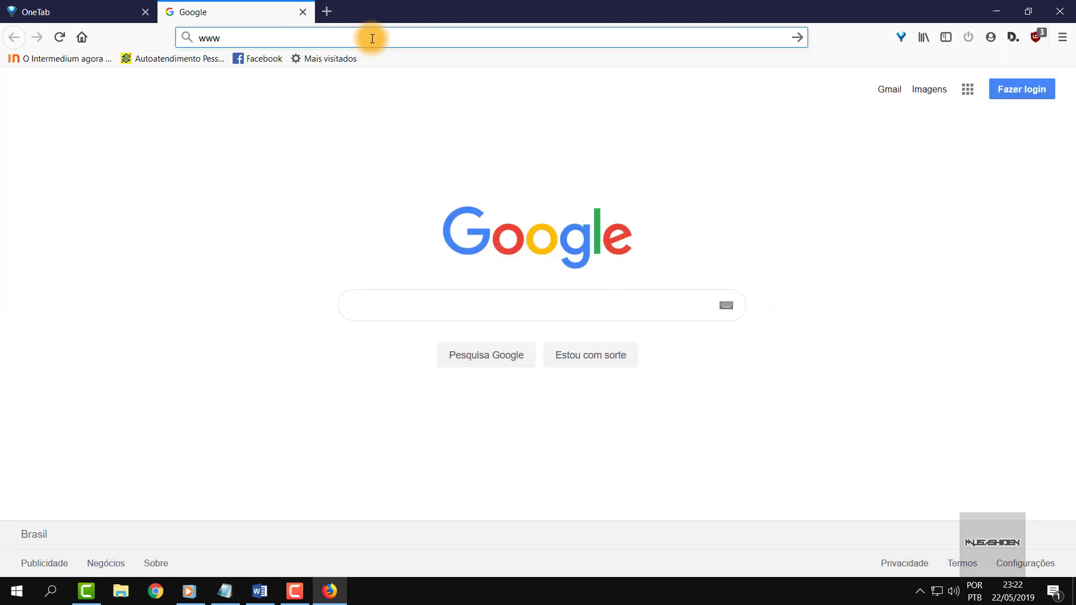
{"action": "left_click_drag", "start_coordinate": [372, 39], "coordinate": [110, 55]}
{"action": "key", "text": "BackSpace"}
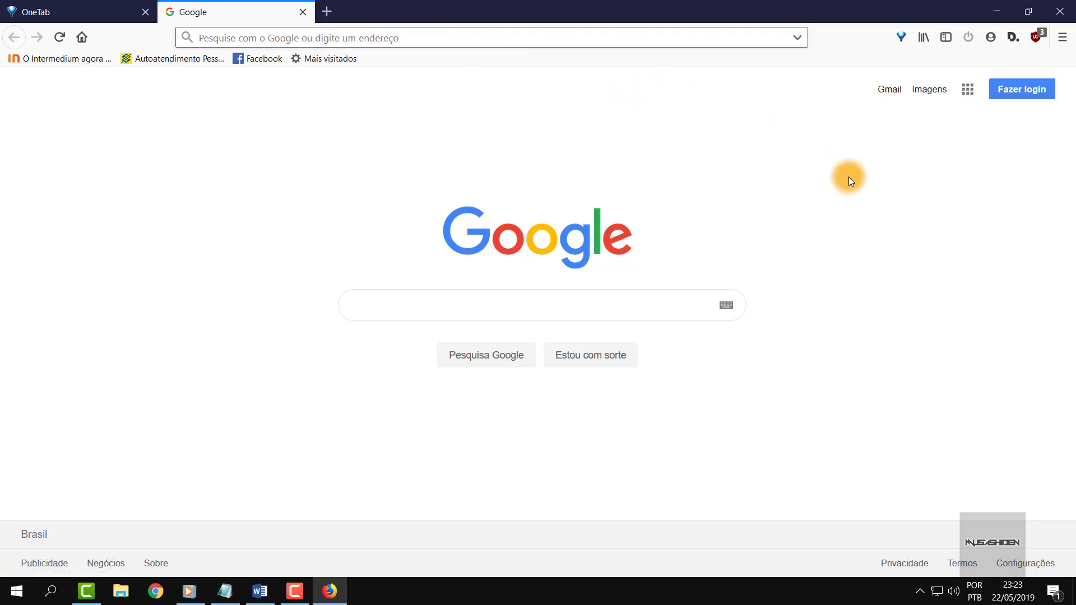
{"action": "left_click", "coordinate": [771, 169]}
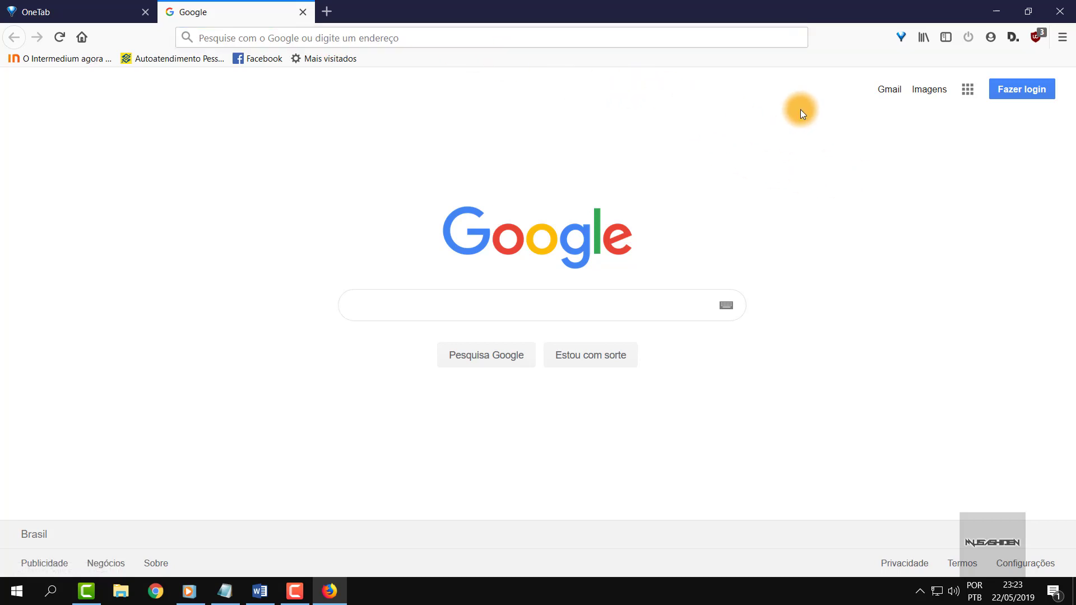
{"action": "left_click_drag", "start_coordinate": [609, 25], "coordinate": [522, 6]}
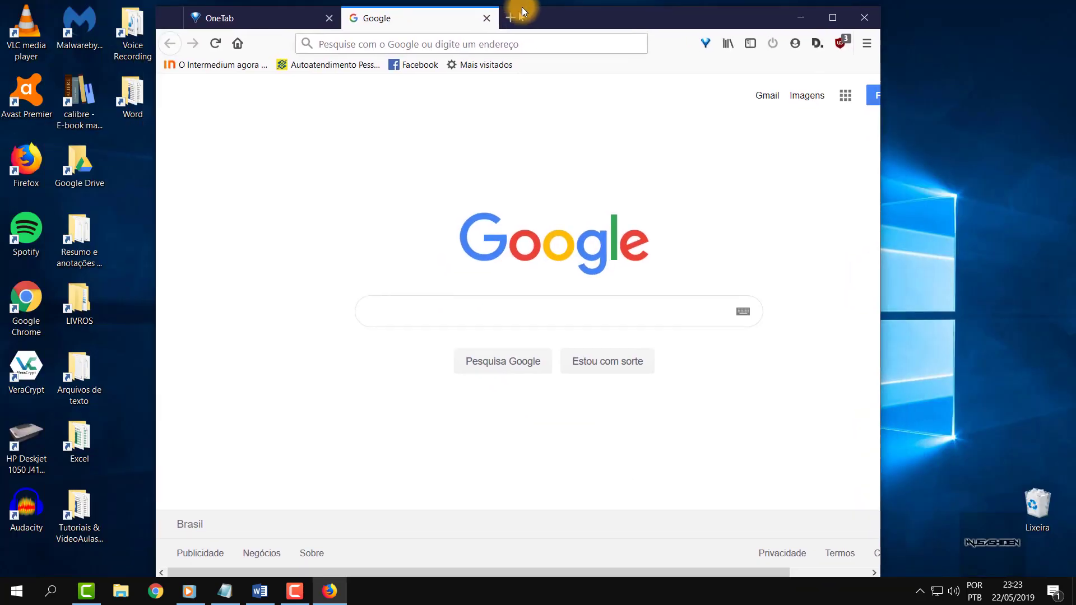
{"action": "left_click", "coordinate": [838, 13]}
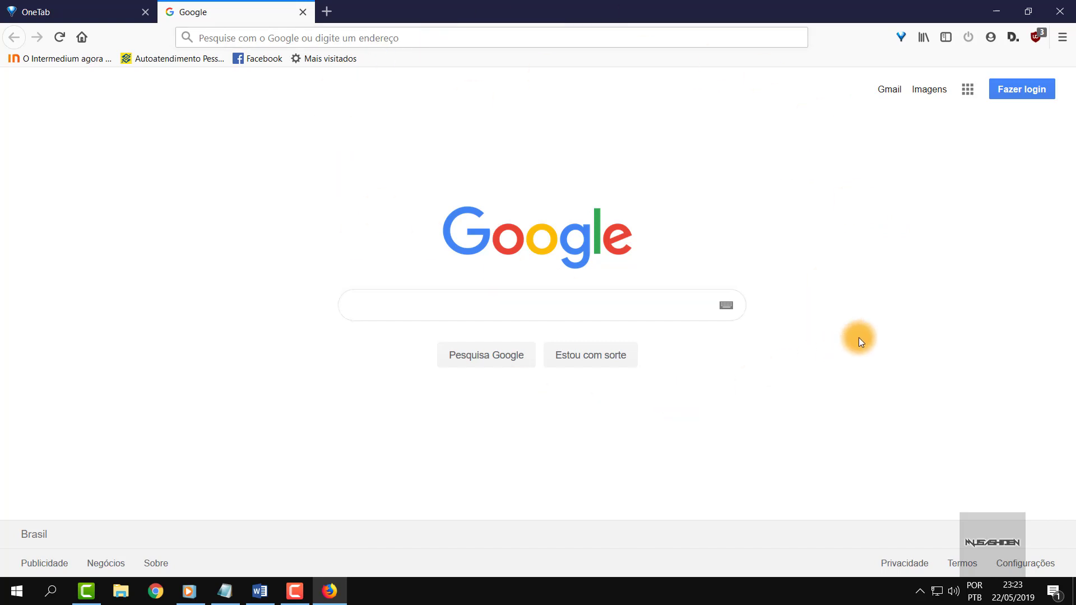
Clear the browsing and download history, form and search history, and cache for the time range "Tudo", leaving cookies and active logins unselected.
{"action": "left_click", "coordinate": [1062, 37]}
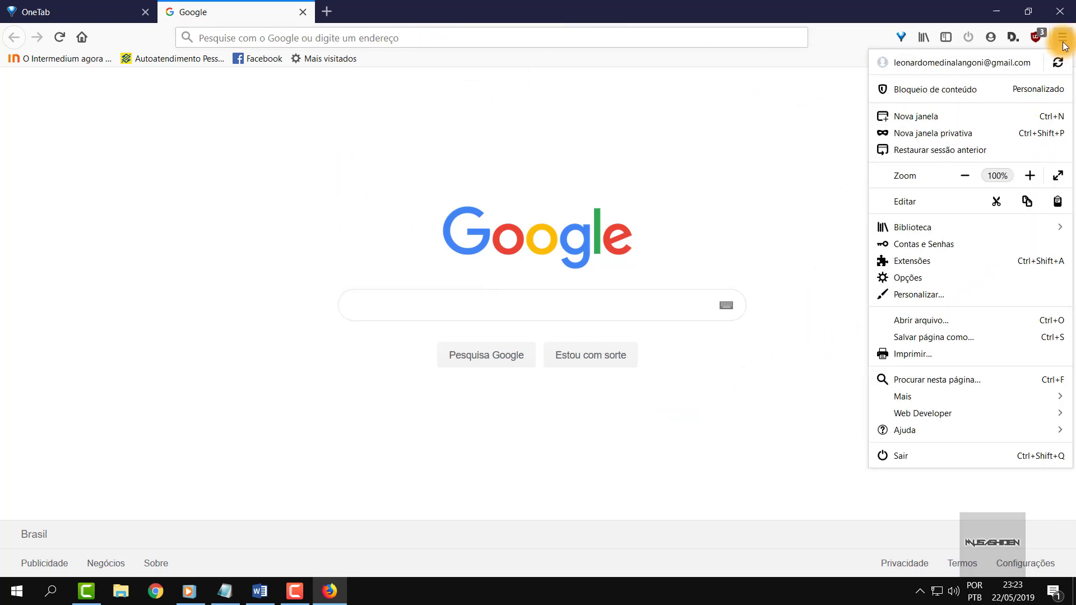
{"action": "left_click", "coordinate": [948, 230]}
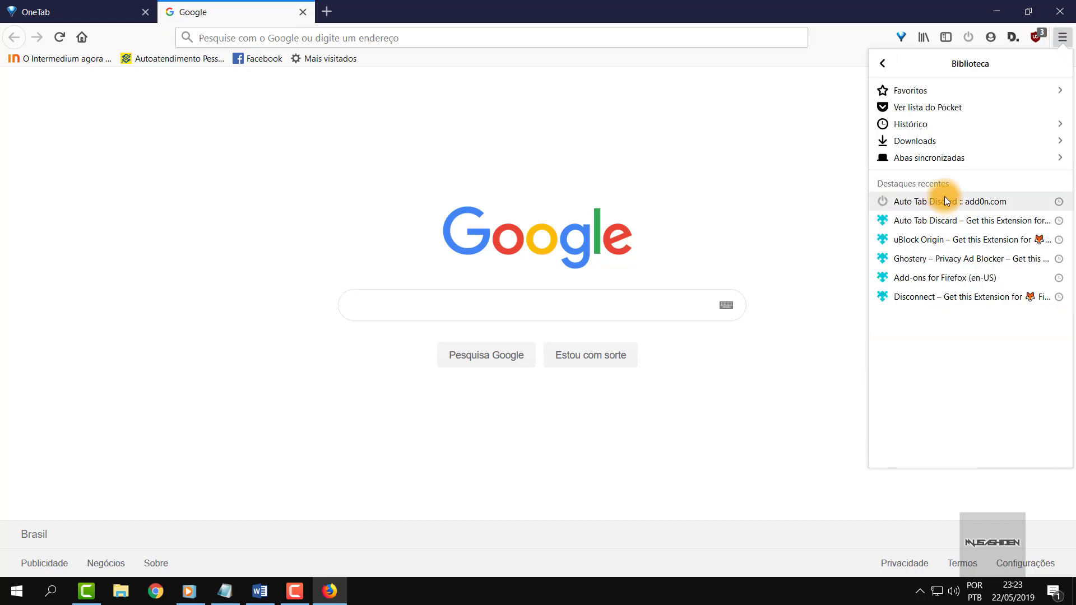
{"action": "left_click", "coordinate": [937, 124]}
{"action": "left_click", "coordinate": [936, 109]}
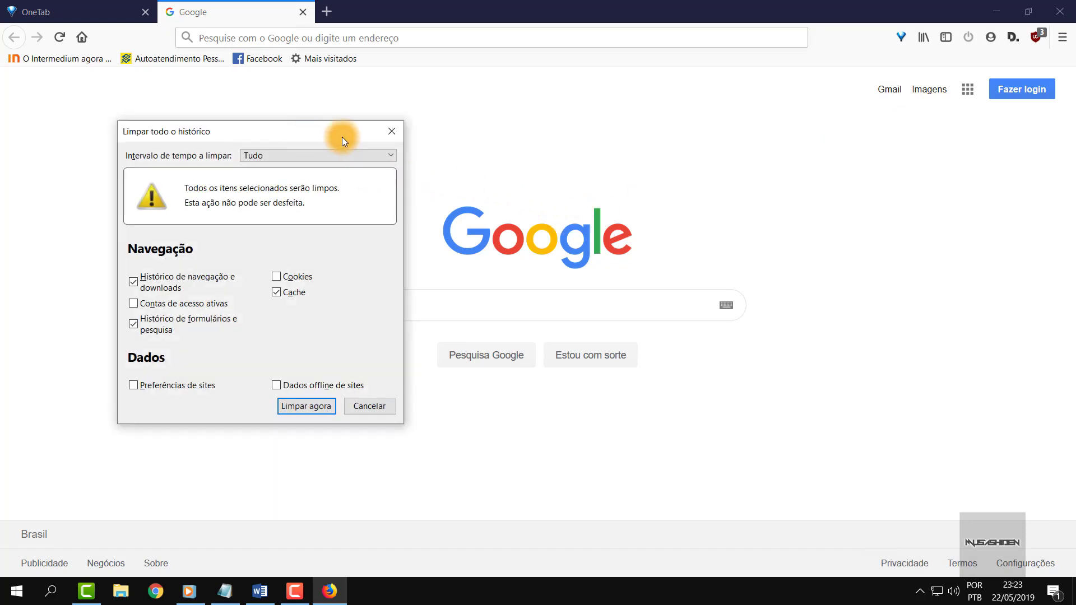
{"action": "left_click_drag", "start_coordinate": [306, 137], "coordinate": [559, 121]}
{"action": "left_click", "coordinate": [571, 139]}
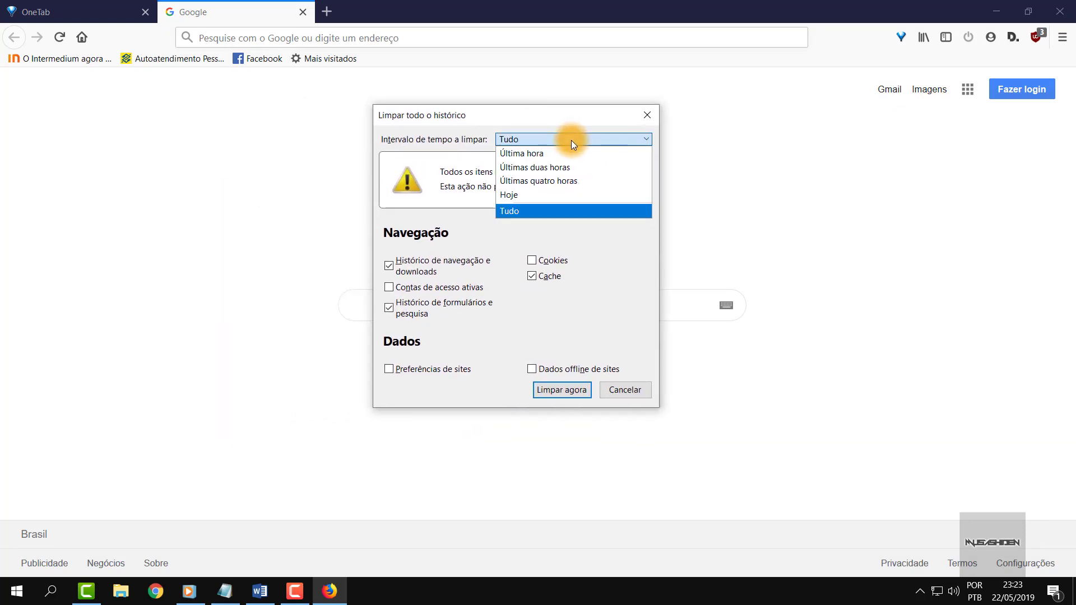
{"action": "left_click", "coordinate": [520, 210]}
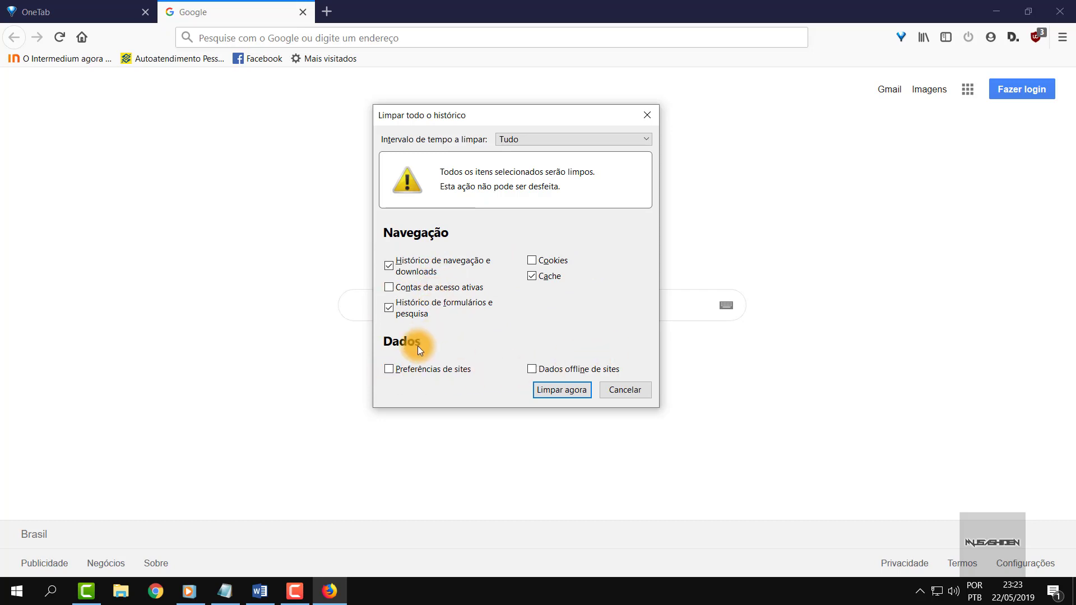
{"action": "left_click", "coordinate": [398, 267]}
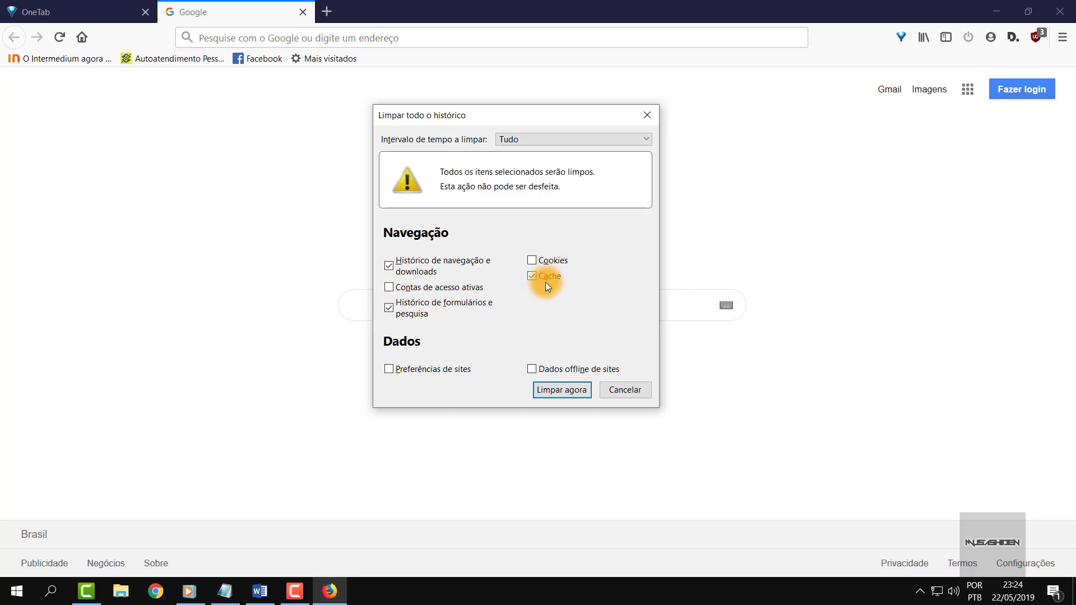
{"action": "left_click", "coordinate": [561, 390]}
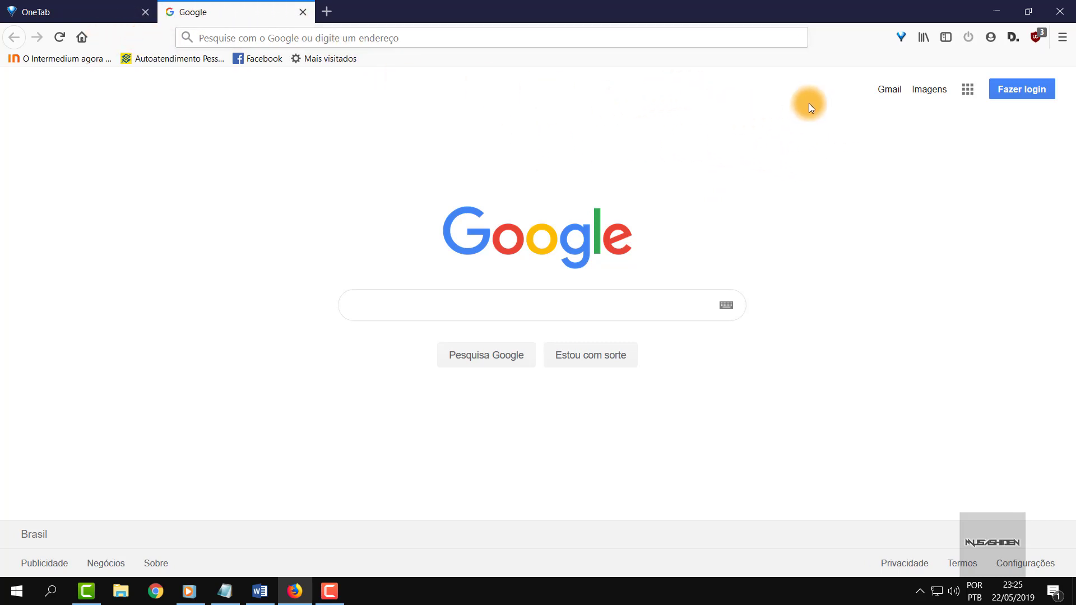
Check the recent history and the option for clearing browsing data in the library's history section.
{"action": "left_click", "coordinate": [1069, 40]}
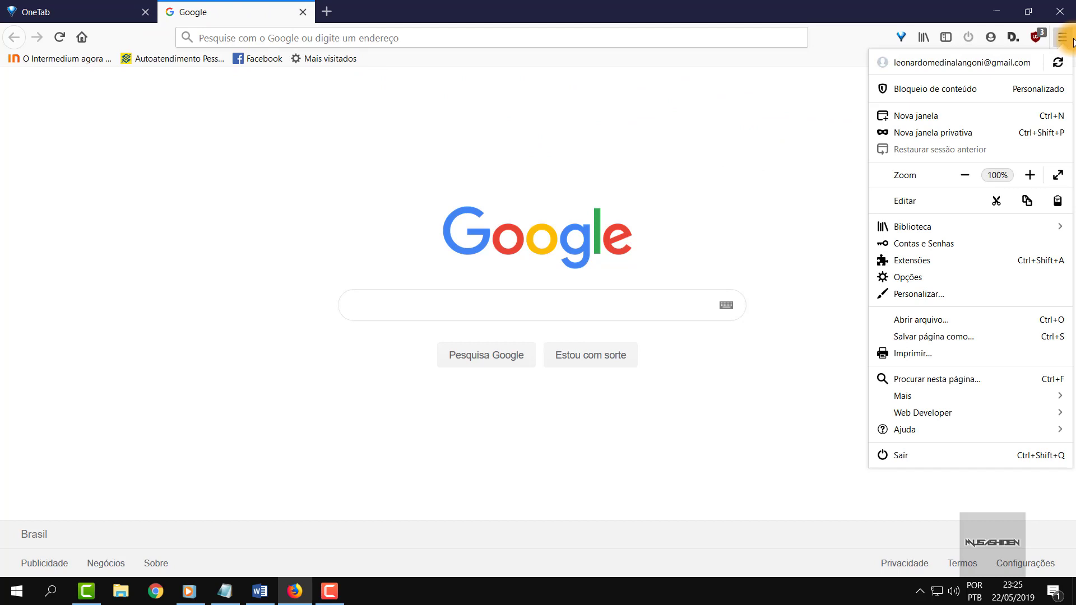
{"action": "left_click", "coordinate": [912, 227]}
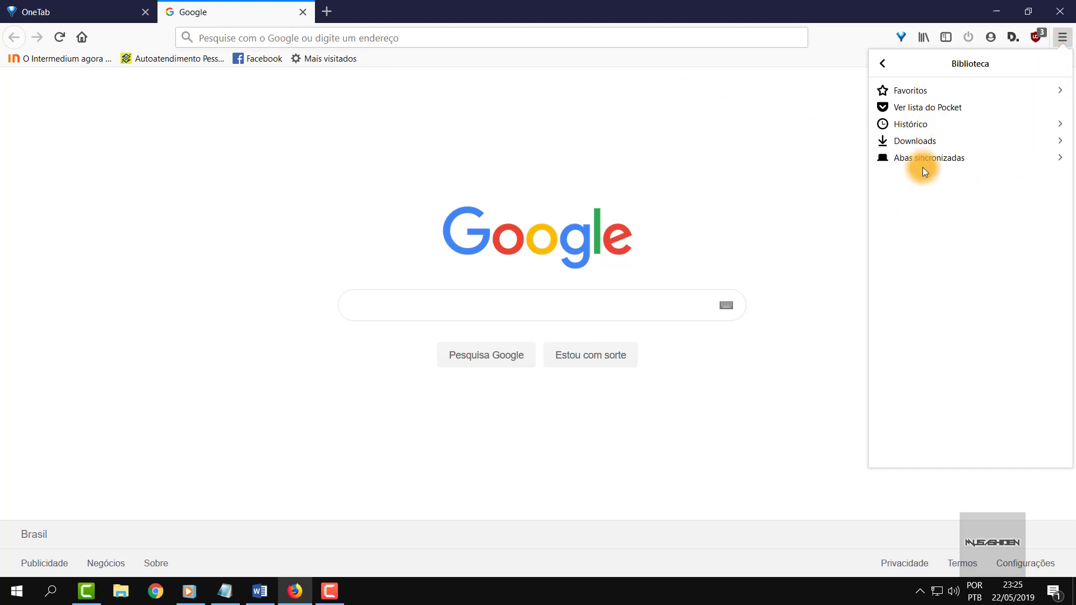
{"action": "left_click", "coordinate": [926, 122]}
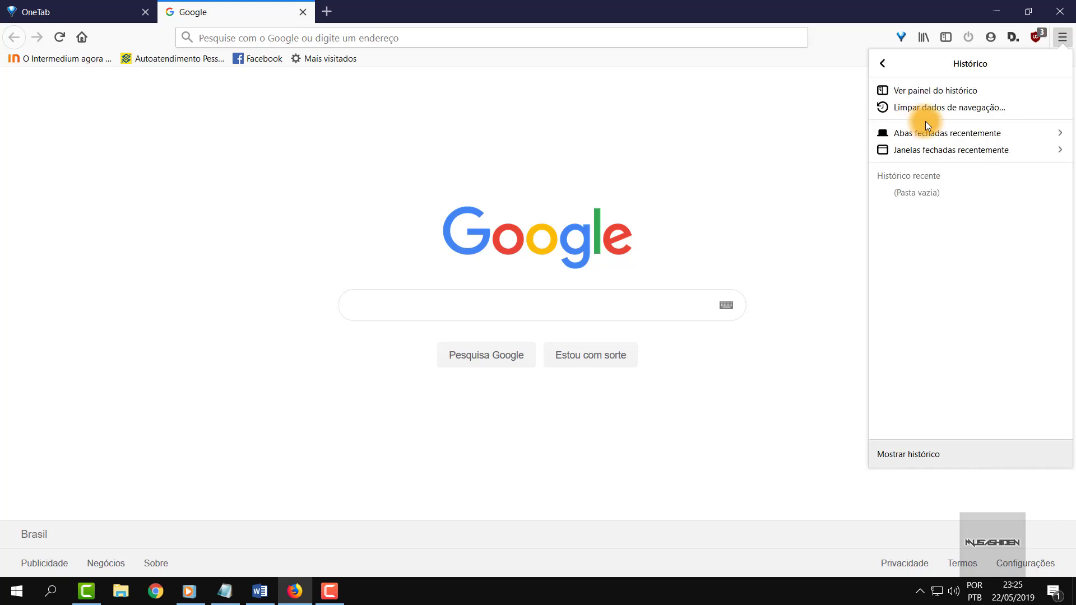
{"action": "left_click", "coordinate": [926, 107]}
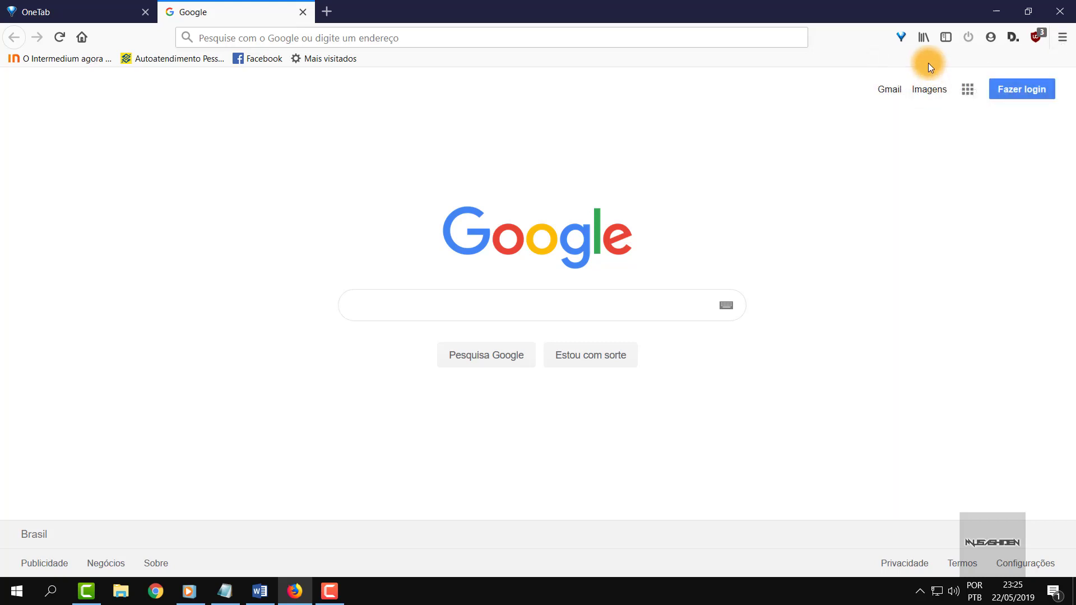
{"action": "left_click", "coordinate": [926, 41]}
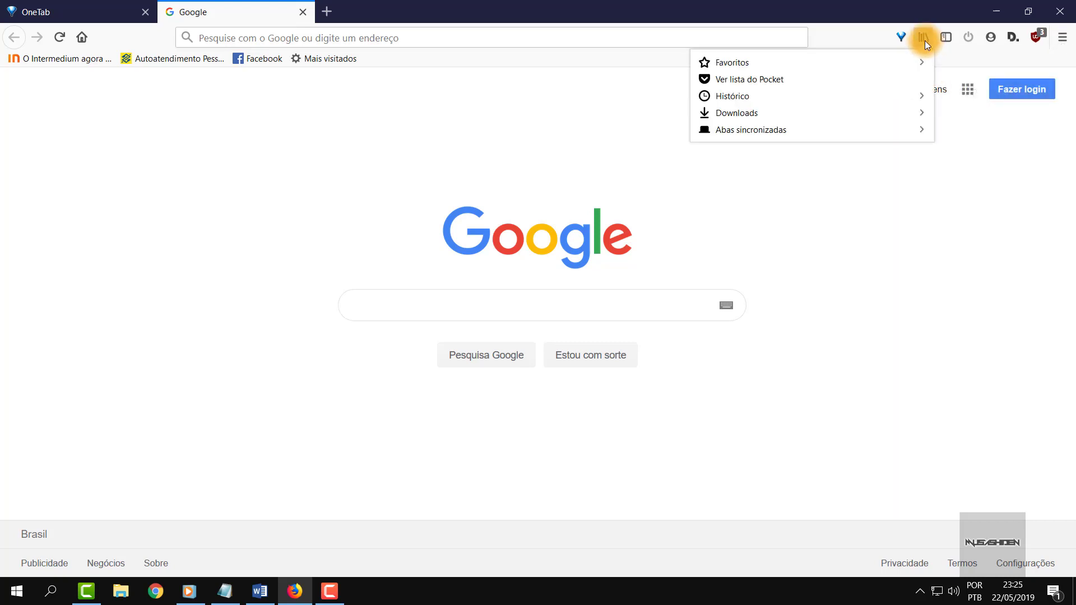
{"action": "left_click", "coordinate": [814, 93]}
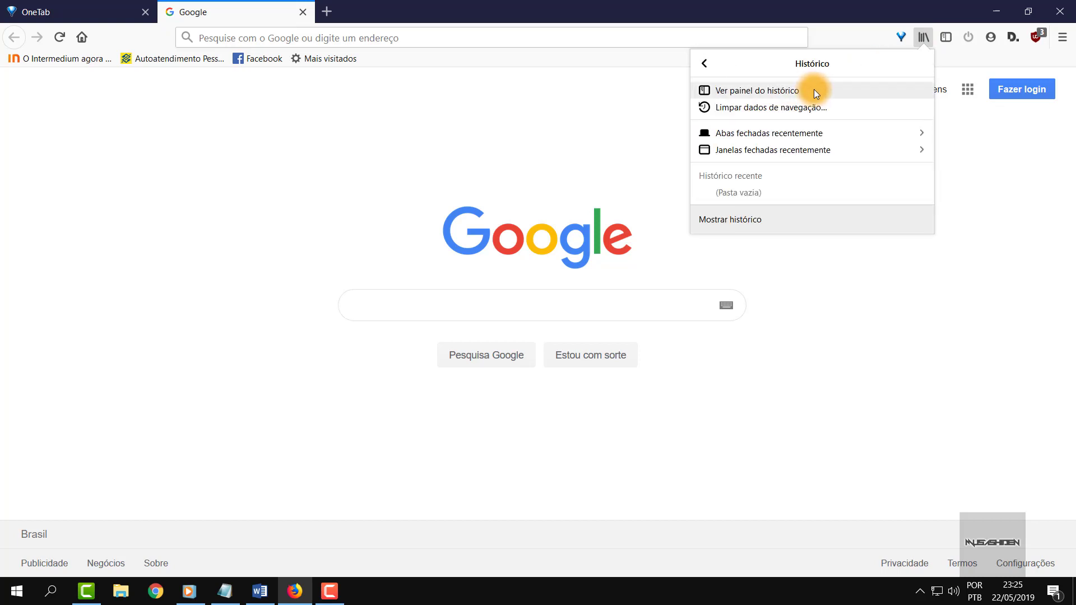
{"action": "left_click", "coordinate": [813, 92]}
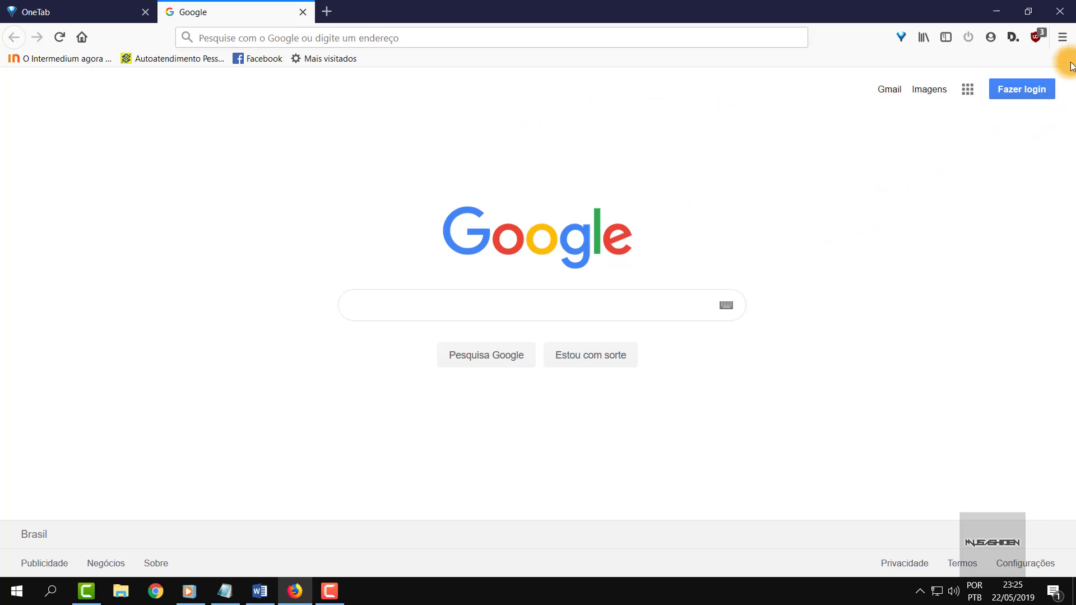
Add the Histórico button to the toolbar beside the home button, finish customizing, and check the button's menu.
{"action": "left_click", "coordinate": [1061, 37]}
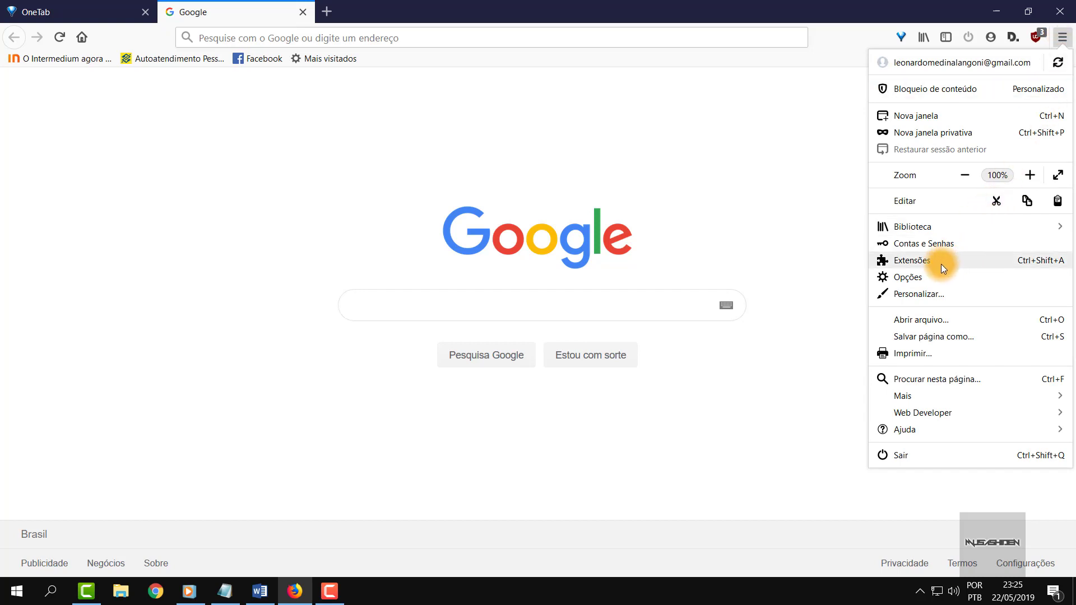
{"action": "left_click", "coordinate": [926, 292]}
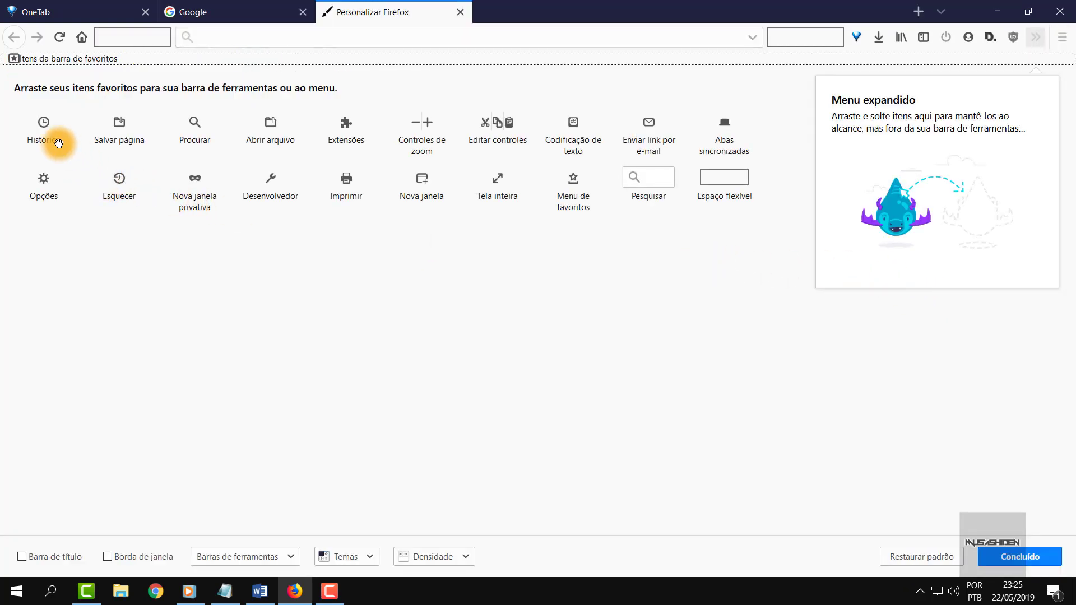
{"action": "left_click_drag", "start_coordinate": [48, 134], "coordinate": [125, 44]}
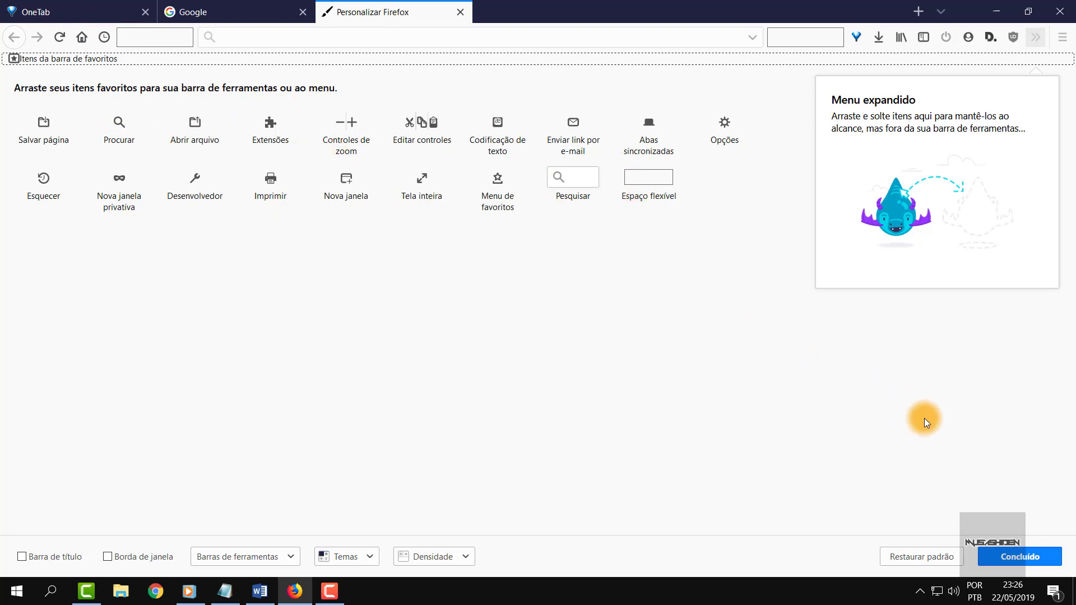
{"action": "left_click", "coordinate": [1030, 563]}
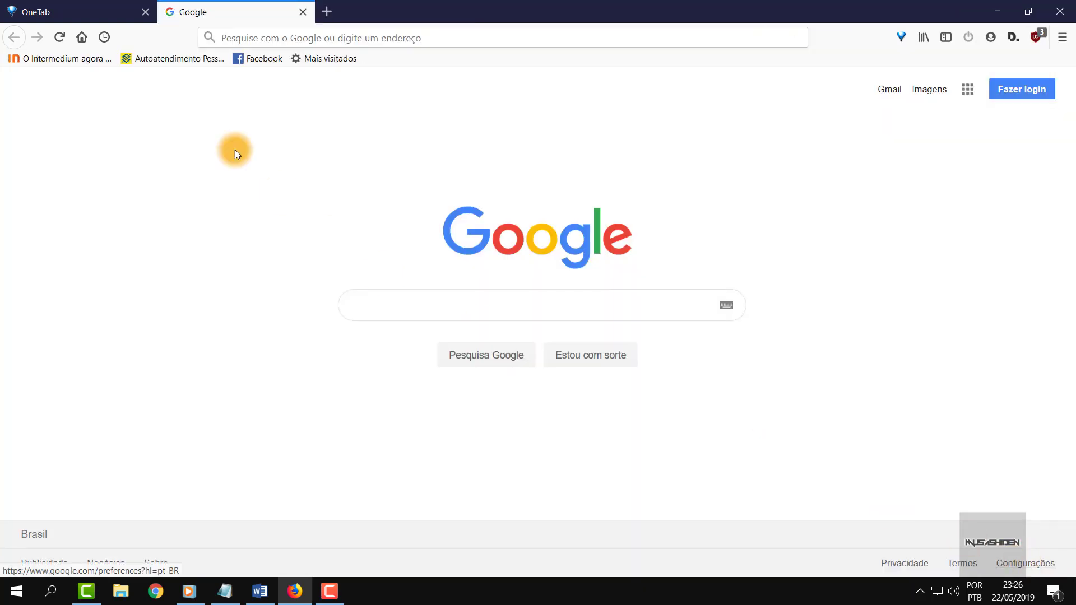
{"action": "left_click", "coordinate": [107, 35]}
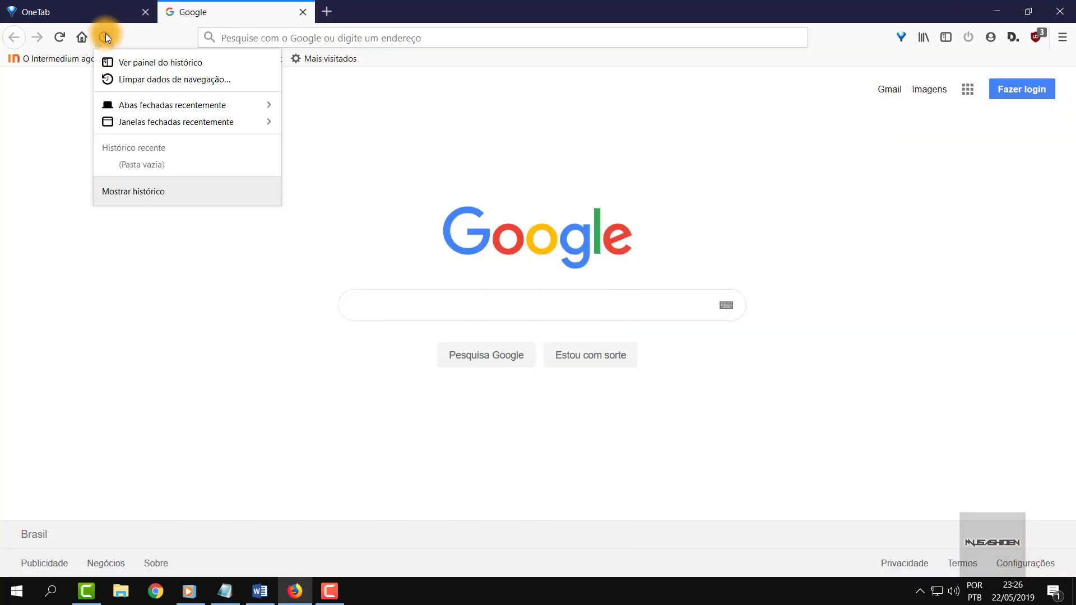
{"action": "left_click", "coordinate": [106, 35]}
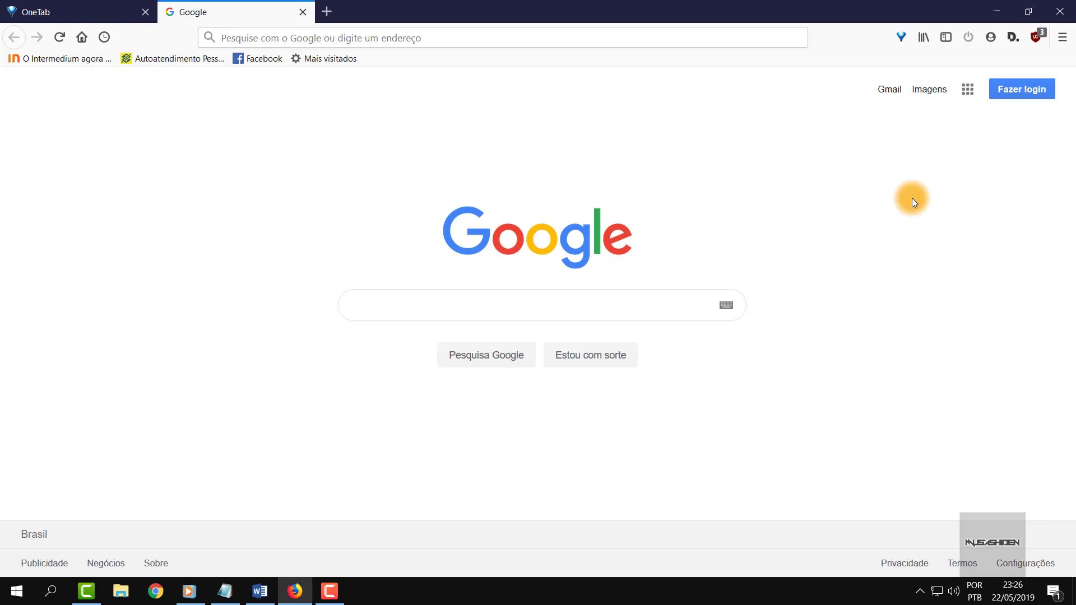
Turn off "Recomendar extensões enquanto você navega" in the Navegação section of the general options.
{"action": "left_click", "coordinate": [1062, 37]}
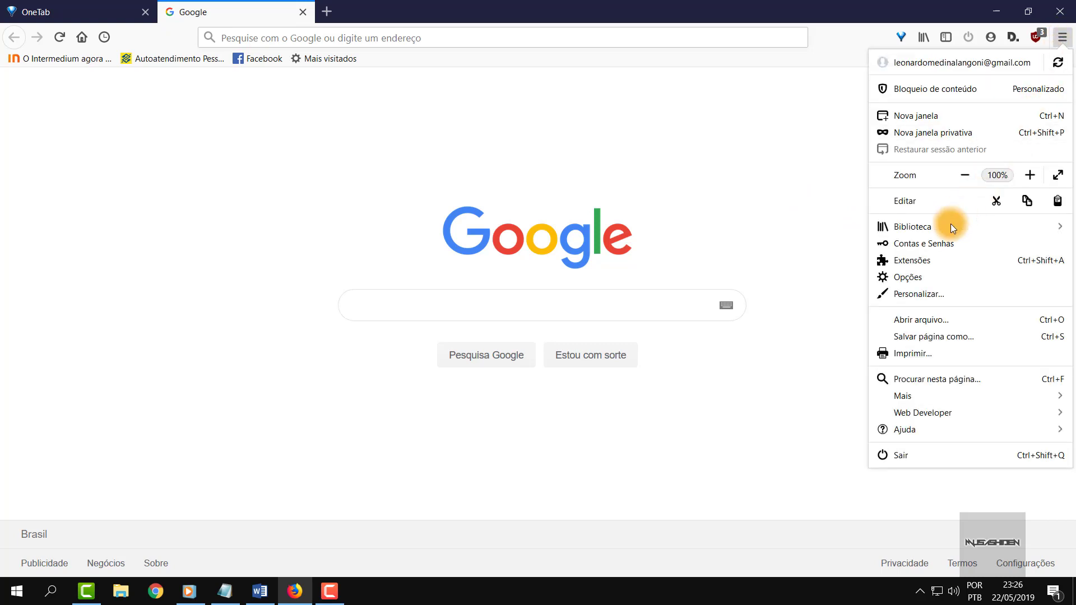
{"action": "left_click", "coordinate": [919, 277]}
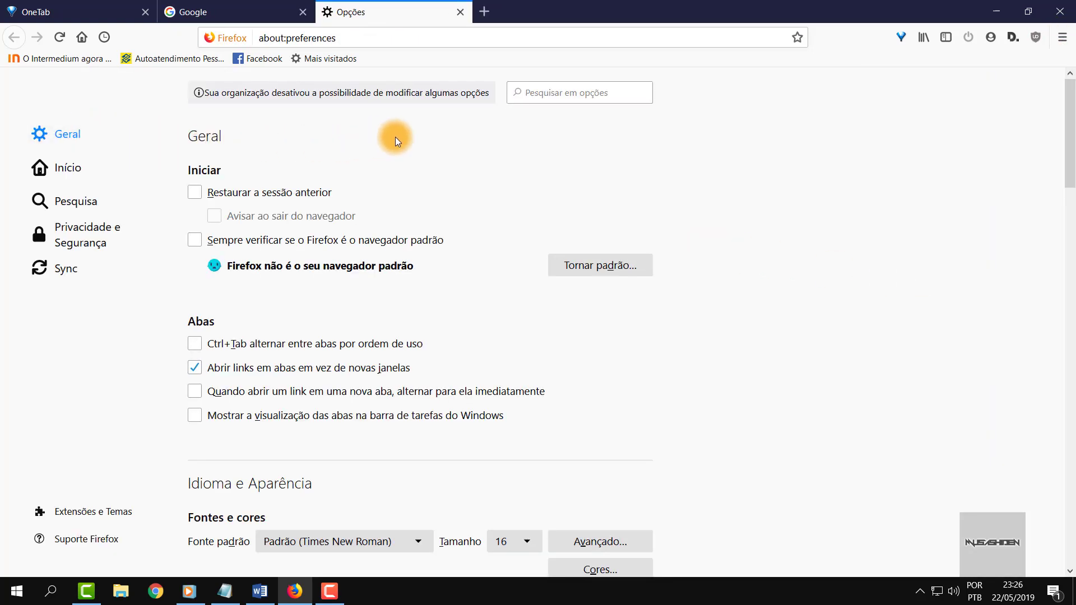
{"action": "scroll", "coordinate": [498, 132], "scroll_direction": "down", "scroll_amount": 15}
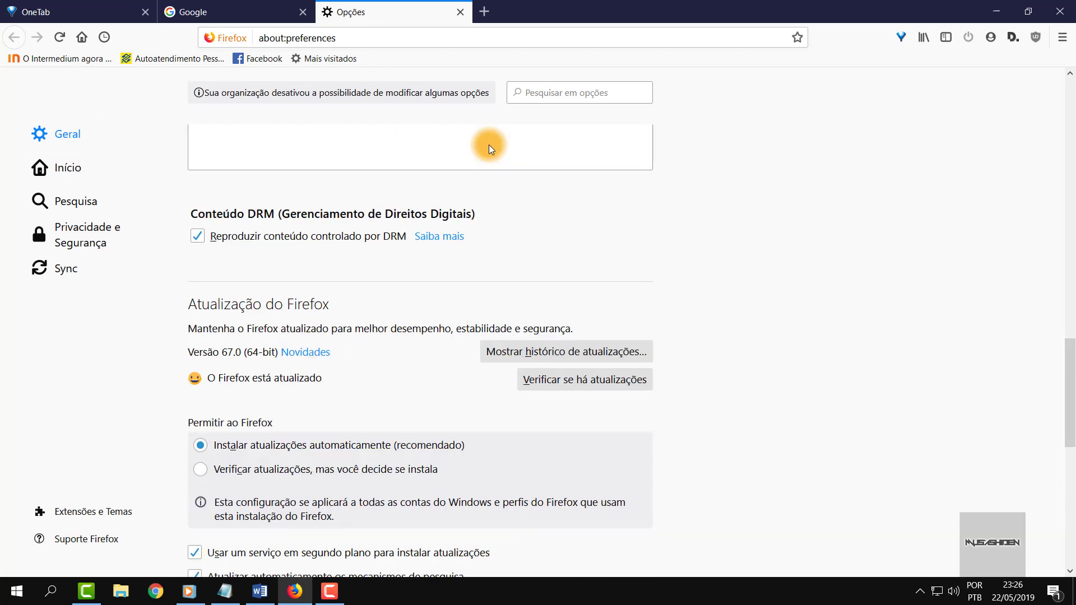
{"action": "scroll", "coordinate": [489, 145], "scroll_direction": "down", "scroll_amount": 5}
{"action": "scroll", "coordinate": [488, 144], "scroll_direction": "down", "scroll_amount": 4}
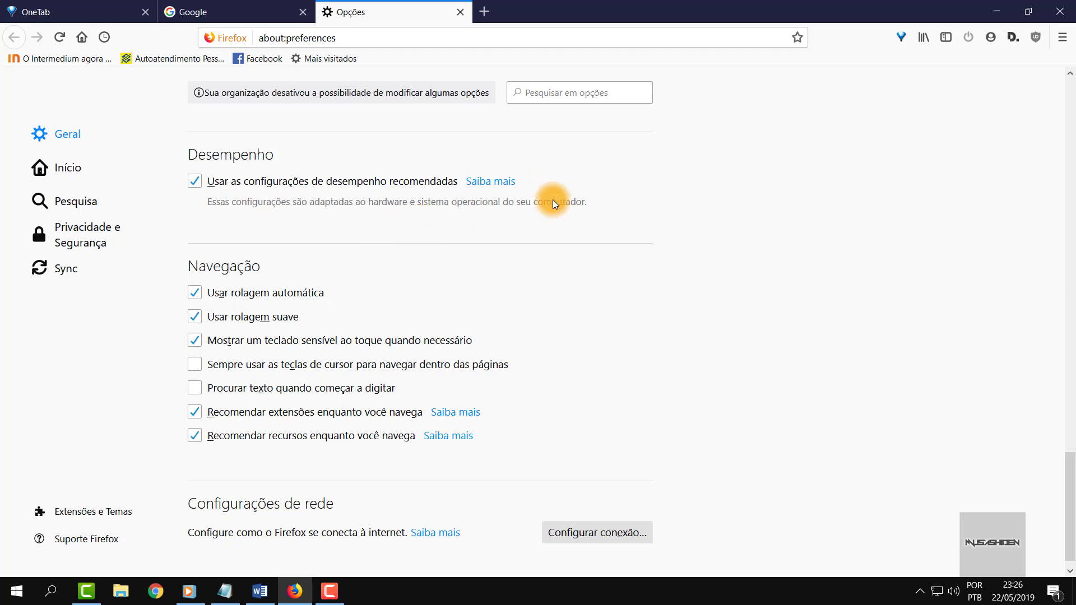
{"action": "scroll", "coordinate": [517, 211], "scroll_direction": "down", "scroll_amount": 1}
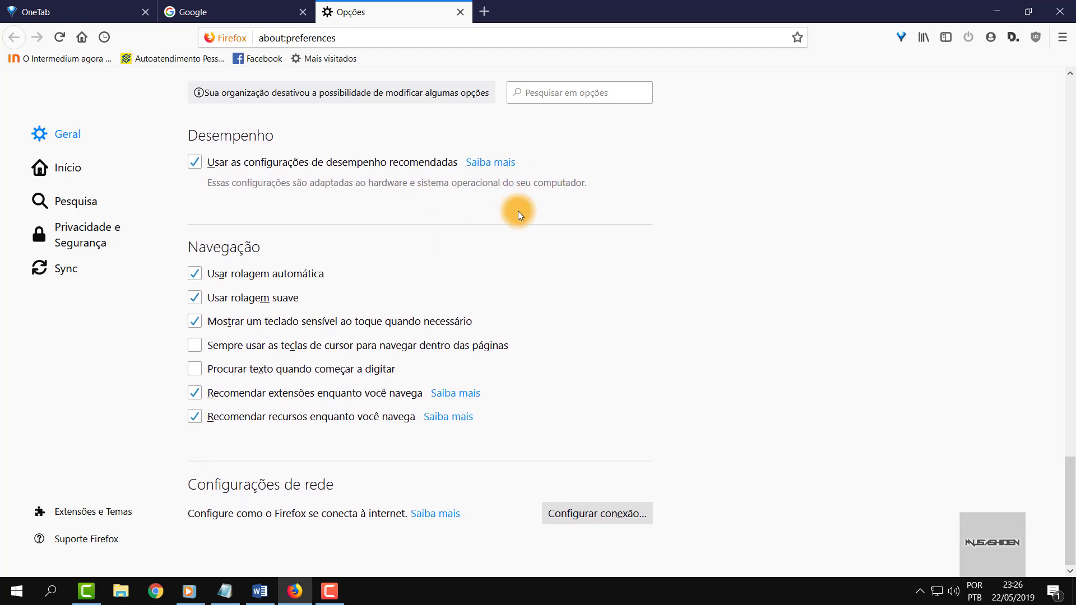
{"action": "scroll", "coordinate": [517, 211], "scroll_direction": "up", "scroll_amount": 2}
{"action": "scroll", "coordinate": [514, 213], "scroll_direction": "down", "scroll_amount": 1}
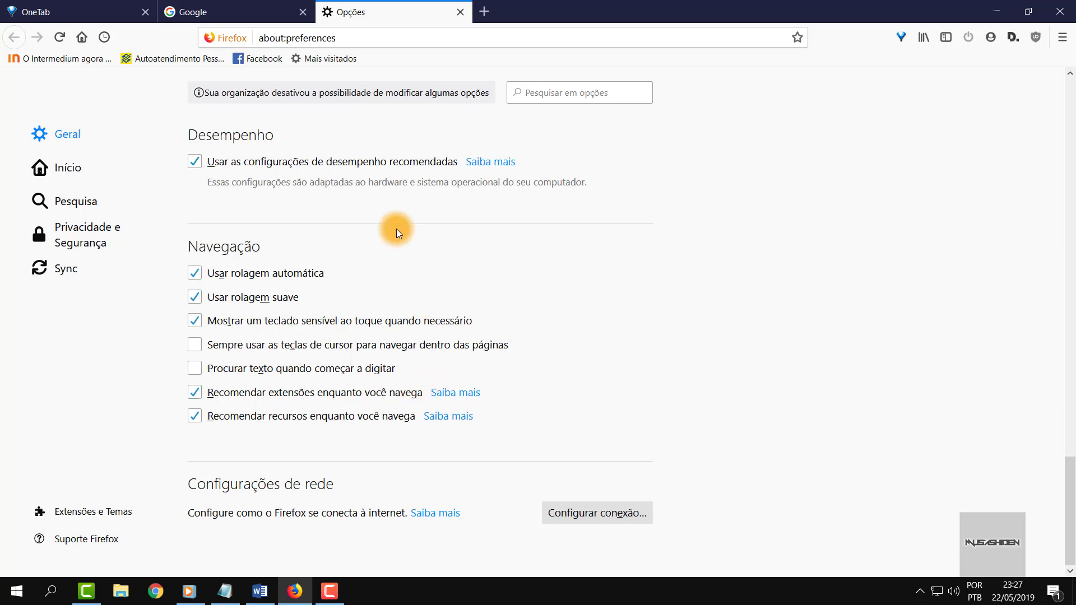
{"action": "left_click", "coordinate": [240, 6]}
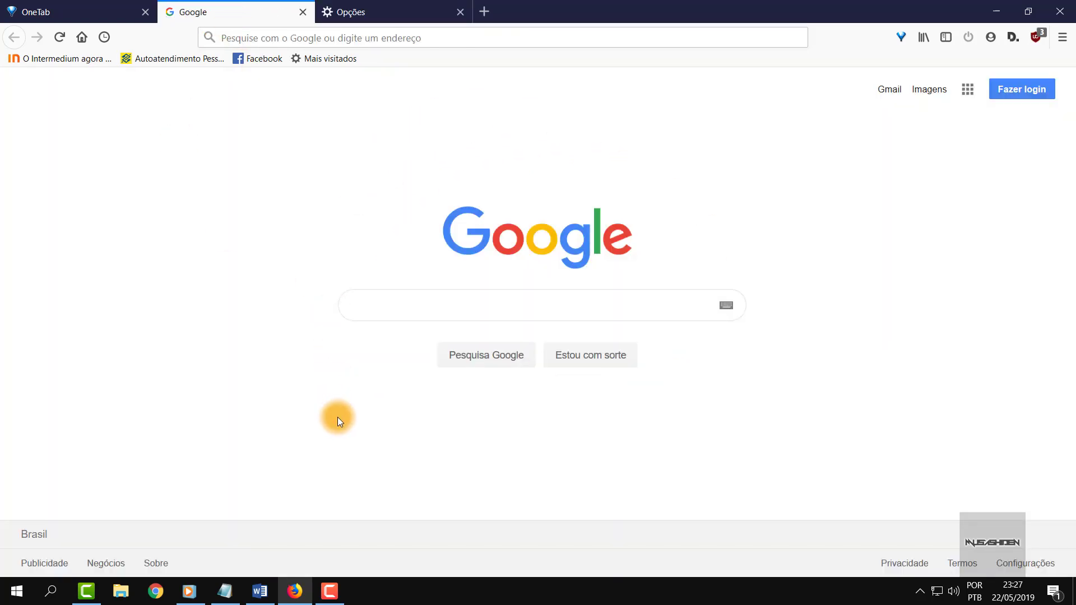
{"action": "left_click", "coordinate": [401, 14]}
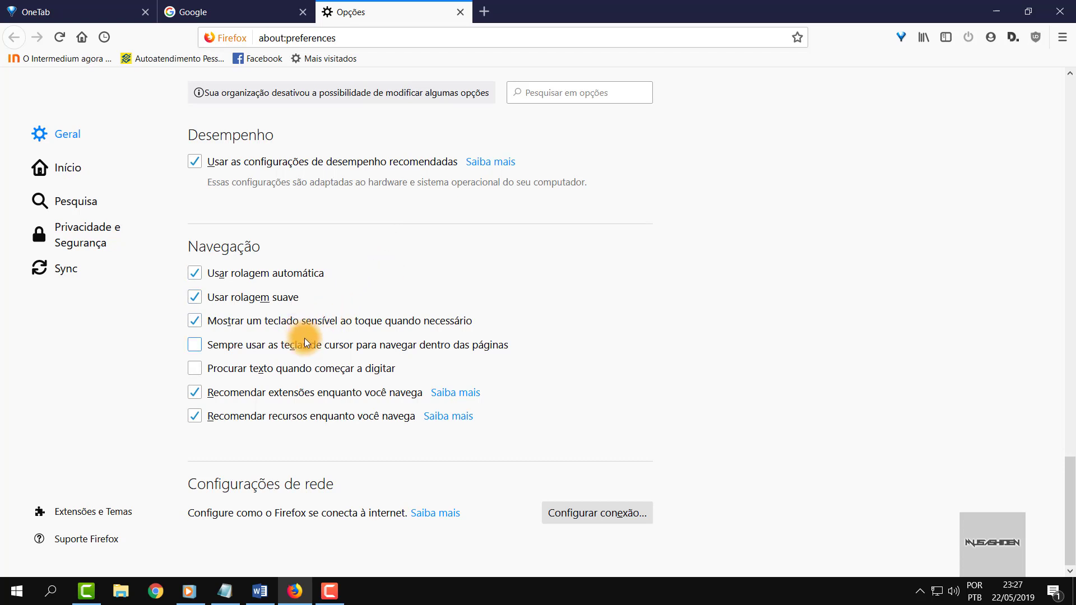
{"action": "left_click", "coordinate": [194, 393]}
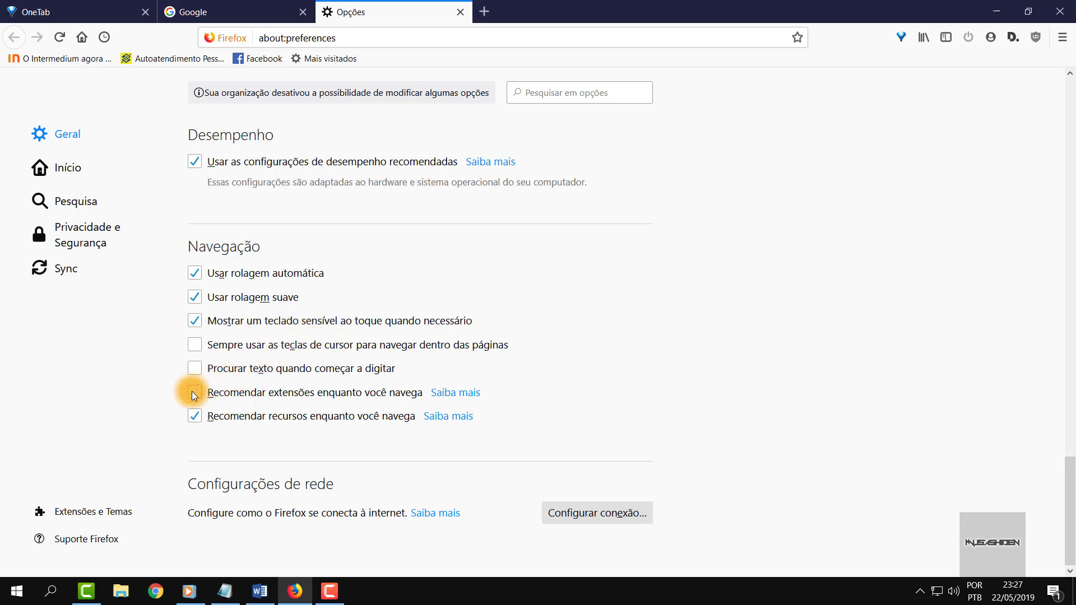
Examine the Início content options and the search, preferred sites and highlights areas of a new tab page.
{"action": "left_click", "coordinate": [95, 167]}
{"action": "scroll", "coordinate": [759, 173], "scroll_direction": "down", "scroll_amount": 3}
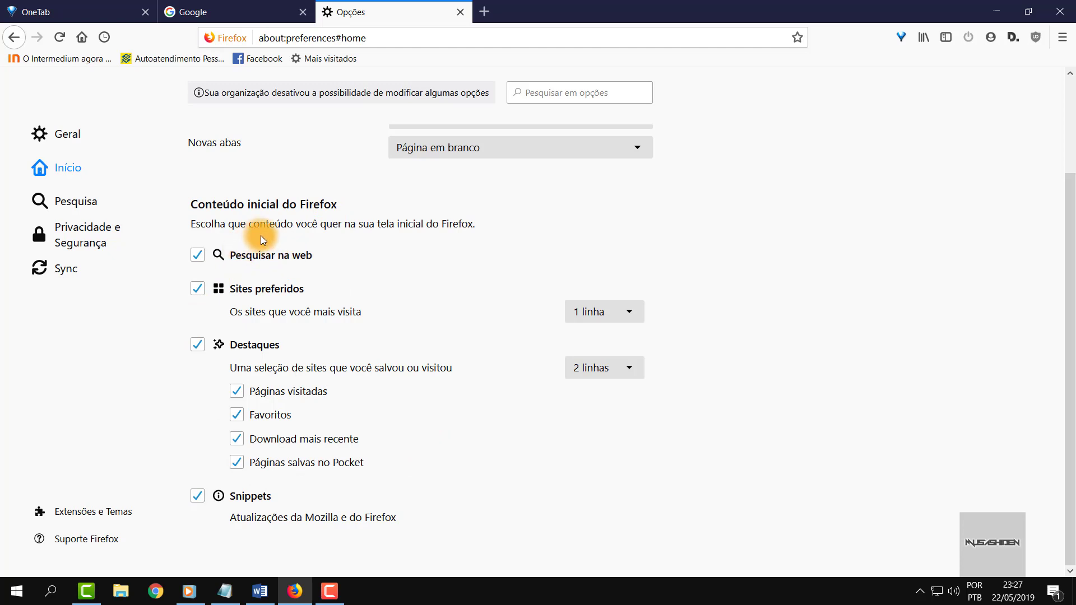
{"action": "left_click", "coordinate": [484, 11]}
{"action": "left_click", "coordinate": [82, 36]}
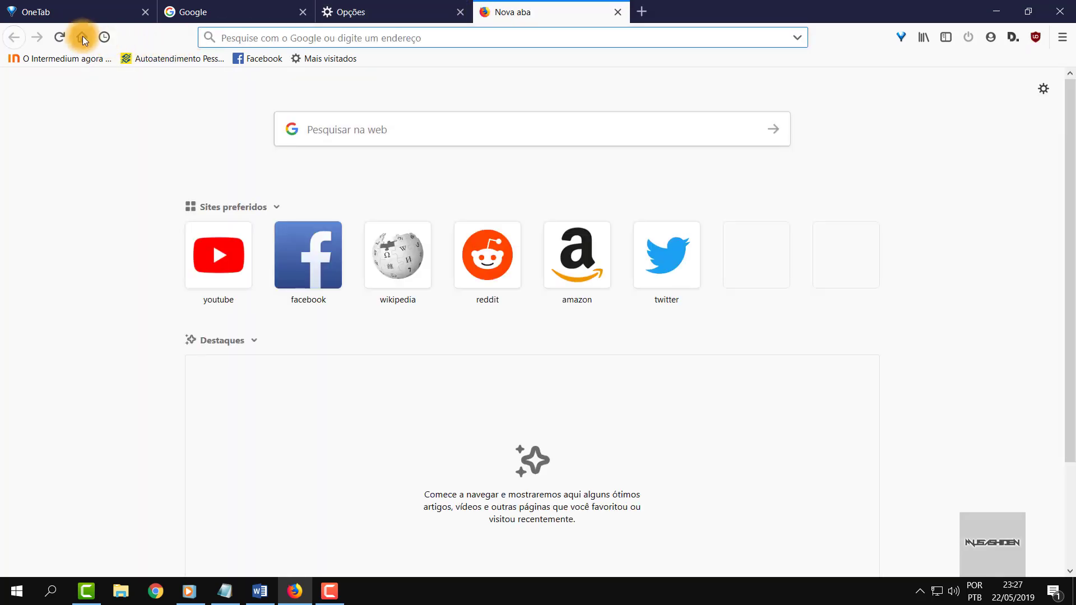
{"action": "scroll", "coordinate": [413, 137], "scroll_direction": "down", "scroll_amount": 3}
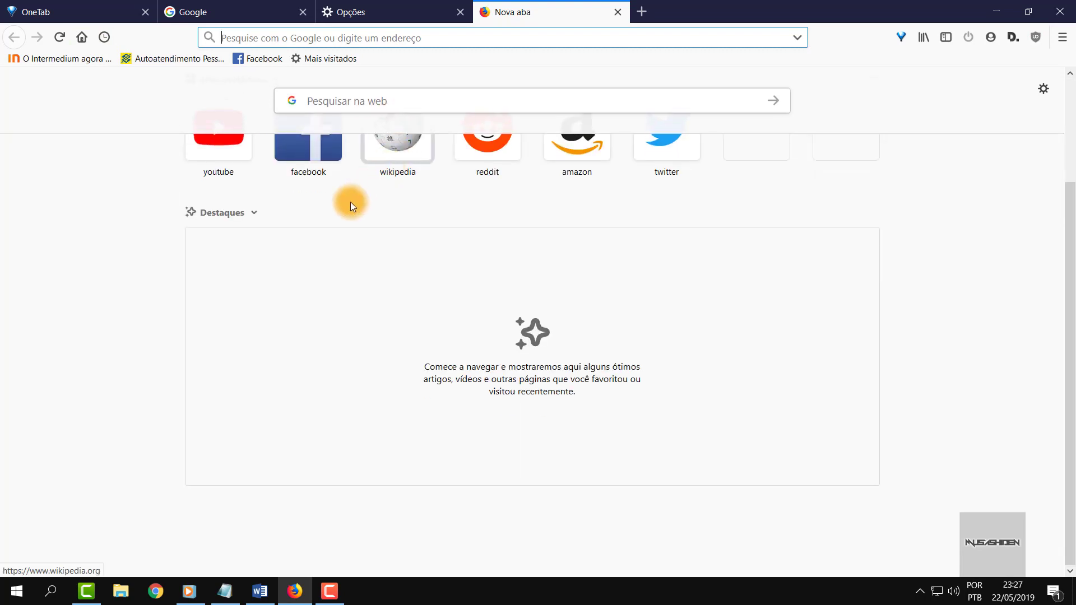
{"action": "scroll", "coordinate": [351, 201], "scroll_direction": "up", "scroll_amount": 3}
{"action": "scroll", "coordinate": [413, 159], "scroll_direction": "down", "scroll_amount": 3}
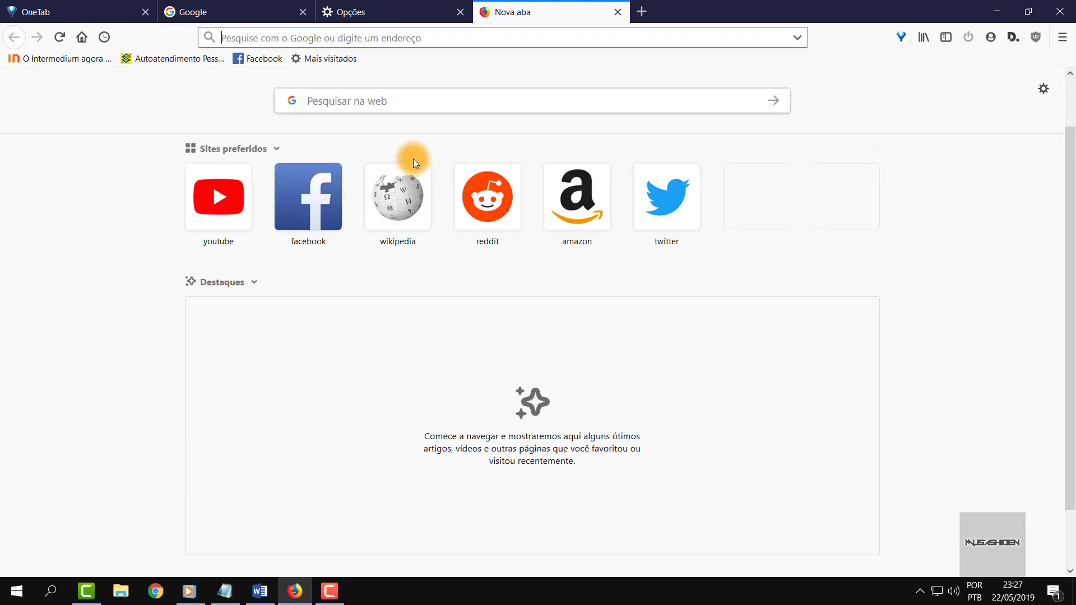
{"action": "scroll", "coordinate": [370, 206], "scroll_direction": "up", "scroll_amount": 3}
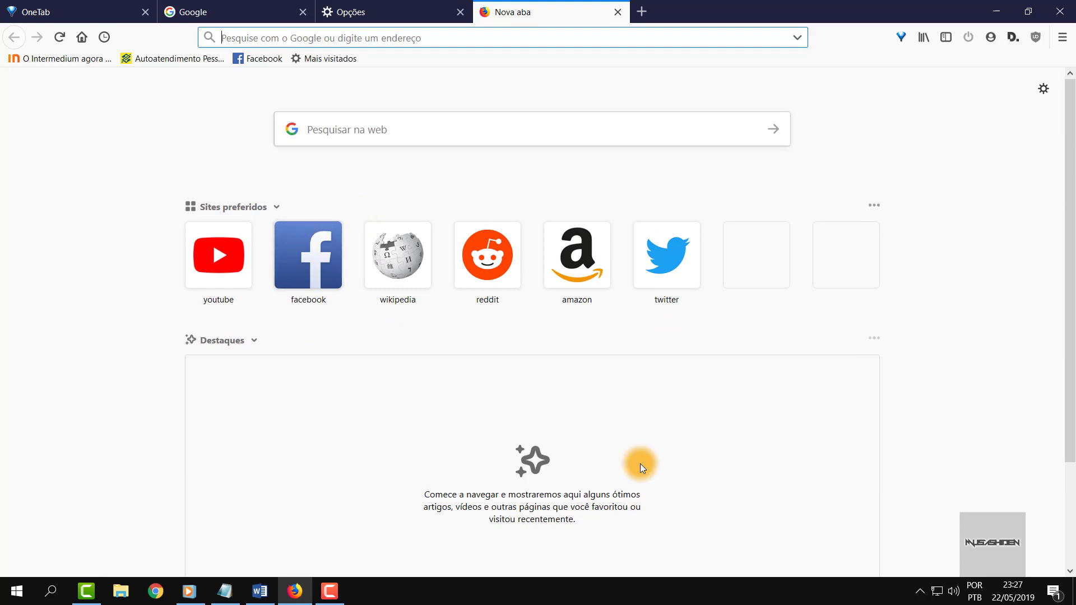
Review the Snippets option in the Início settings and compare the home content choices with the new tab page.
{"action": "left_click", "coordinate": [366, 5]}
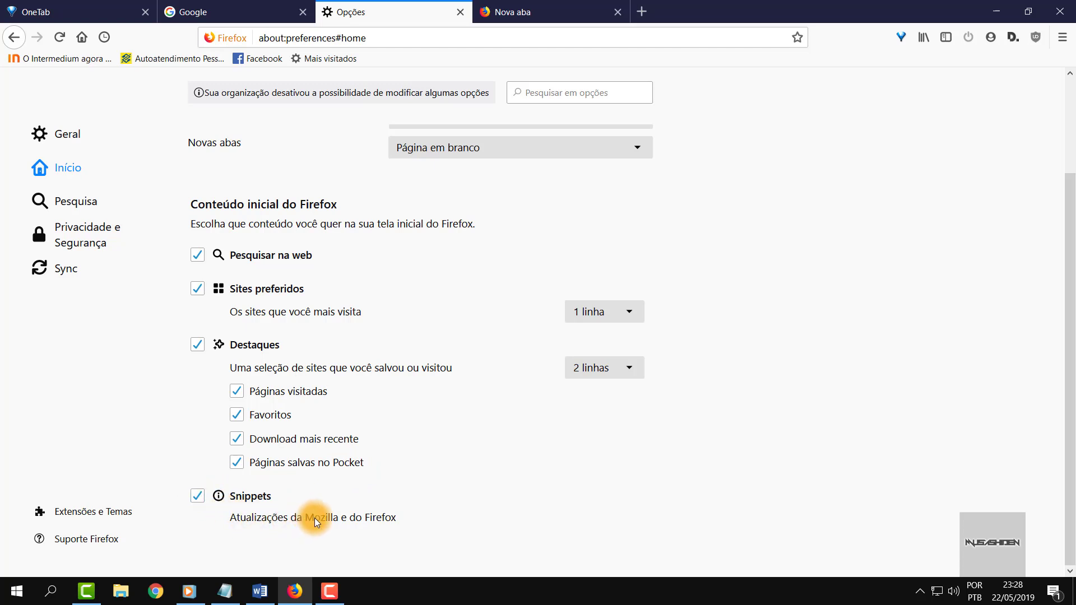
{"action": "left_click_drag", "start_coordinate": [395, 515], "coordinate": [272, 522]}
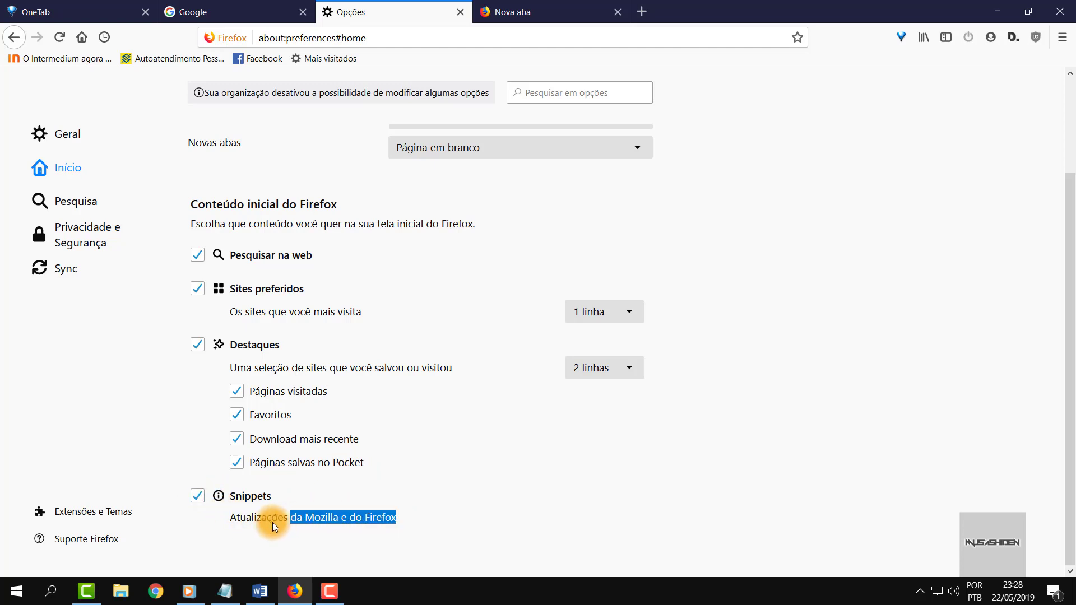
{"action": "left_click", "coordinate": [335, 520]}
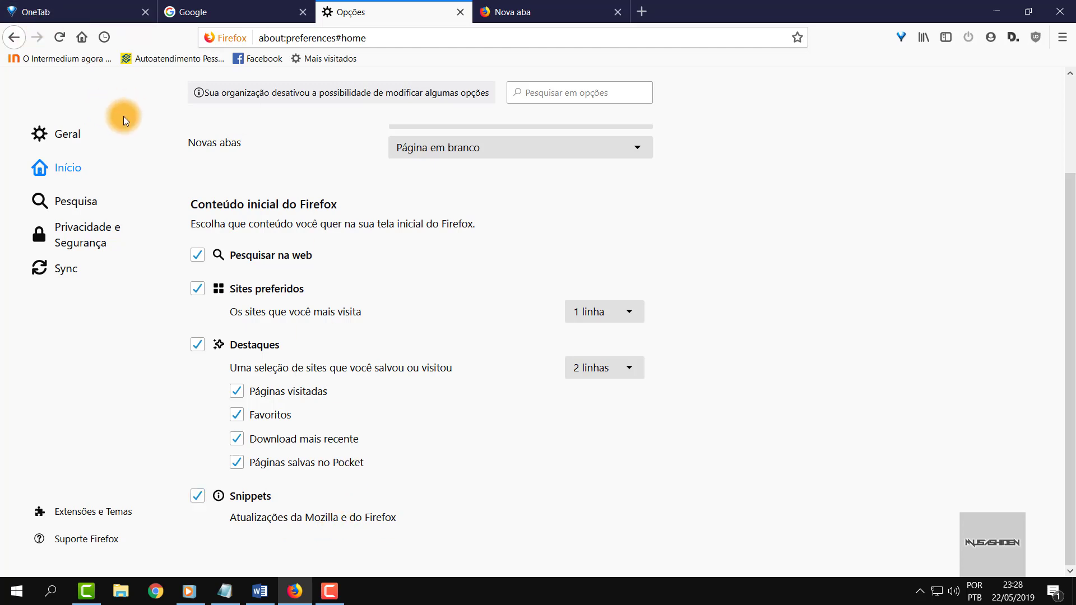
{"action": "left_click", "coordinate": [538, 10]}
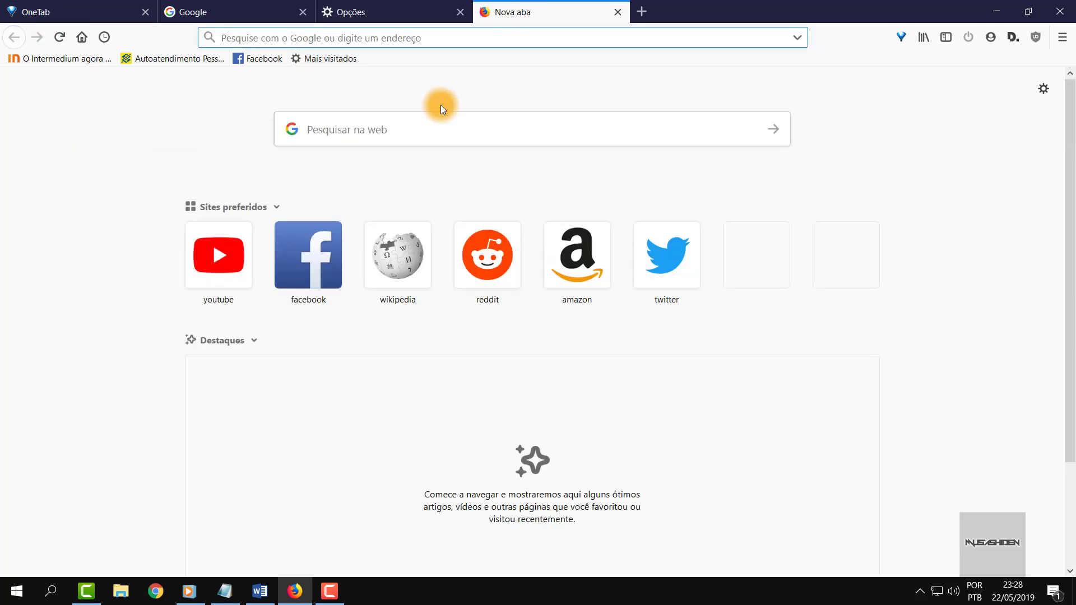
{"action": "scroll", "coordinate": [340, 240], "scroll_direction": "down", "scroll_amount": 2}
{"action": "scroll", "coordinate": [341, 240], "scroll_direction": "up", "scroll_amount": 2}
{"action": "scroll", "coordinate": [344, 236], "scroll_direction": "down", "scroll_amount": 1}
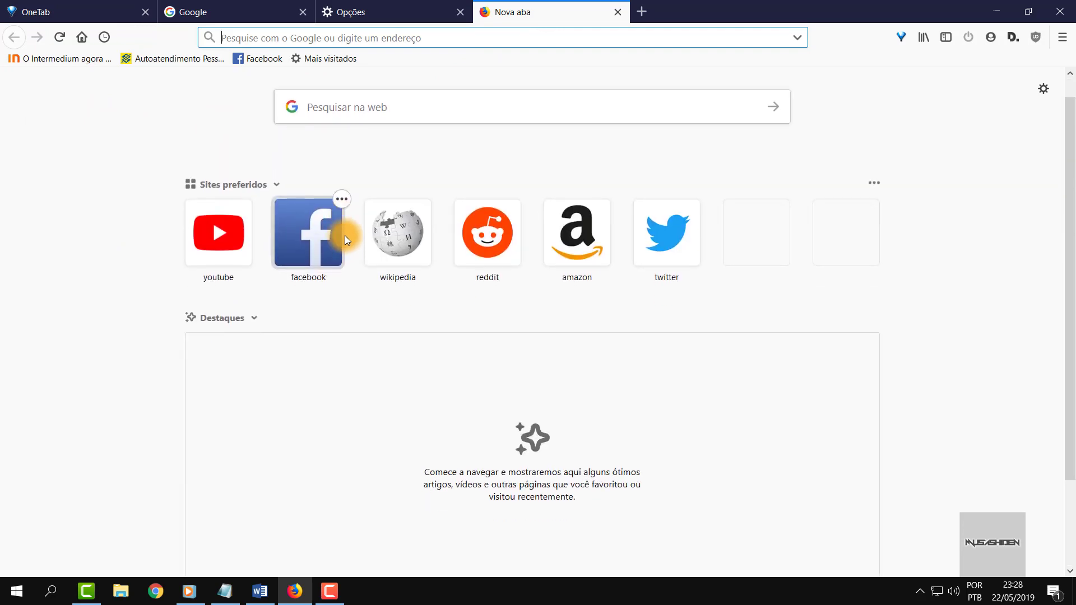
{"action": "scroll", "coordinate": [345, 235], "scroll_direction": "down", "scroll_amount": 2}
{"action": "scroll", "coordinate": [347, 232], "scroll_direction": "up", "scroll_amount": 3}
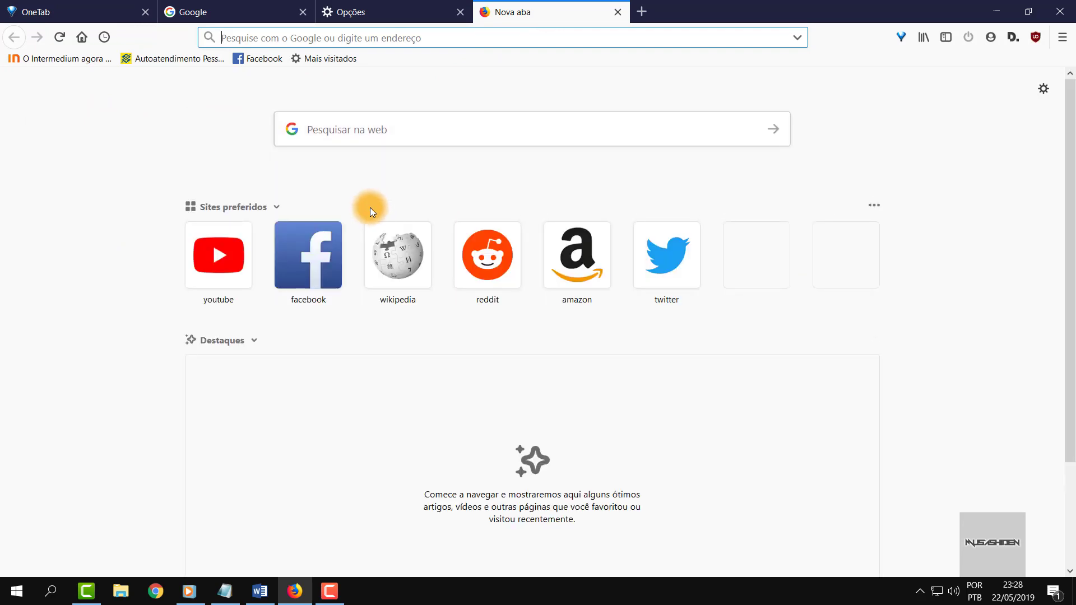
Disable Sites preferidos, Destaques and Snippets in the home content, keep Pesquisar na web enabled, and check the result on the new tab page before closing it.
{"action": "left_click", "coordinate": [395, 6]}
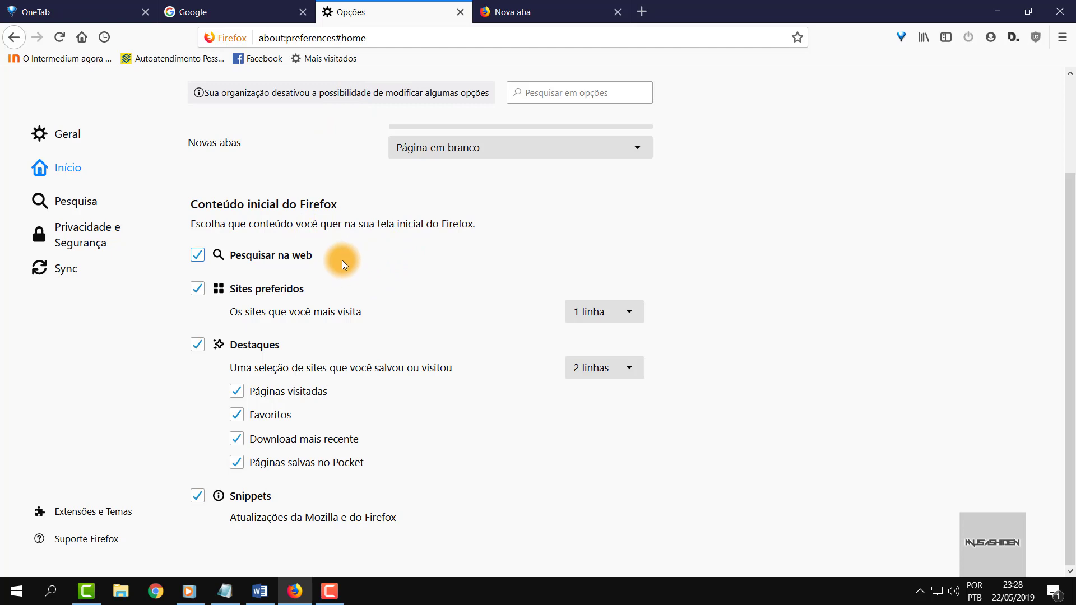
{"action": "left_click", "coordinate": [534, 8]}
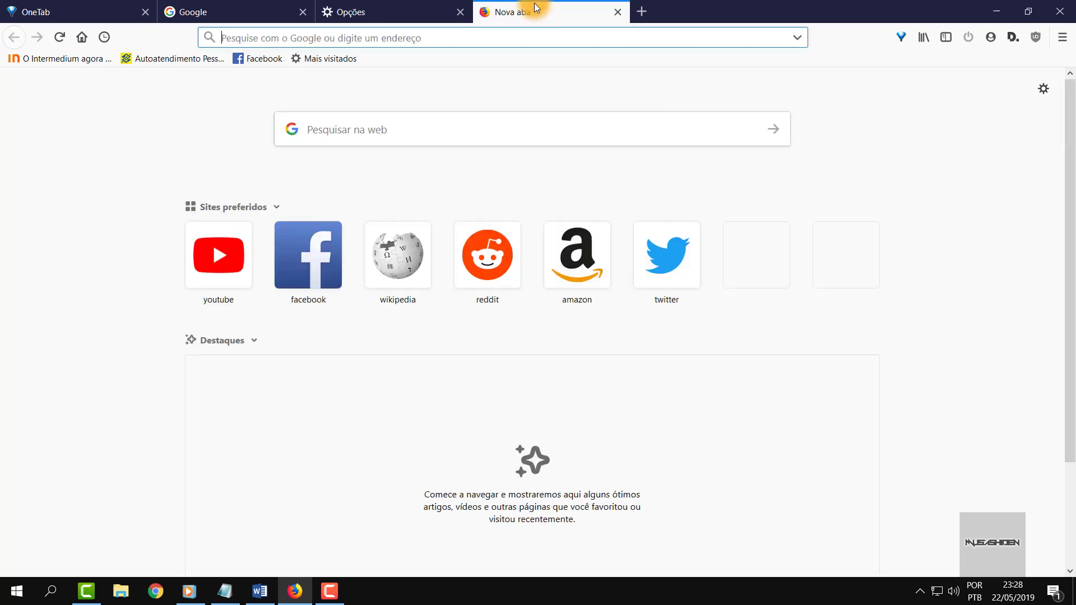
{"action": "left_click", "coordinate": [431, 5]}
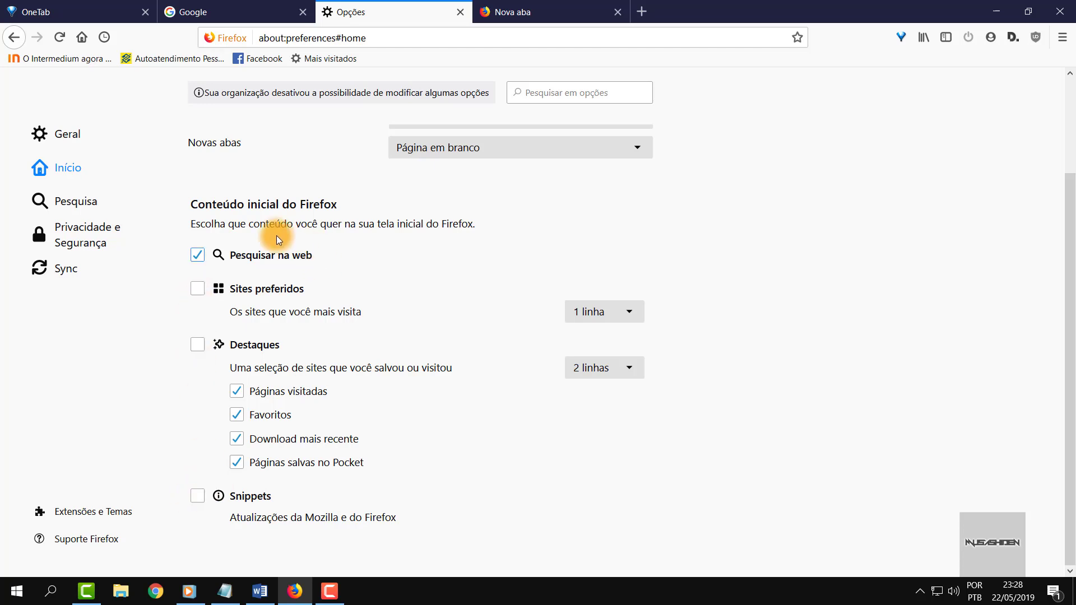
{"action": "left_click", "coordinate": [506, 10]}
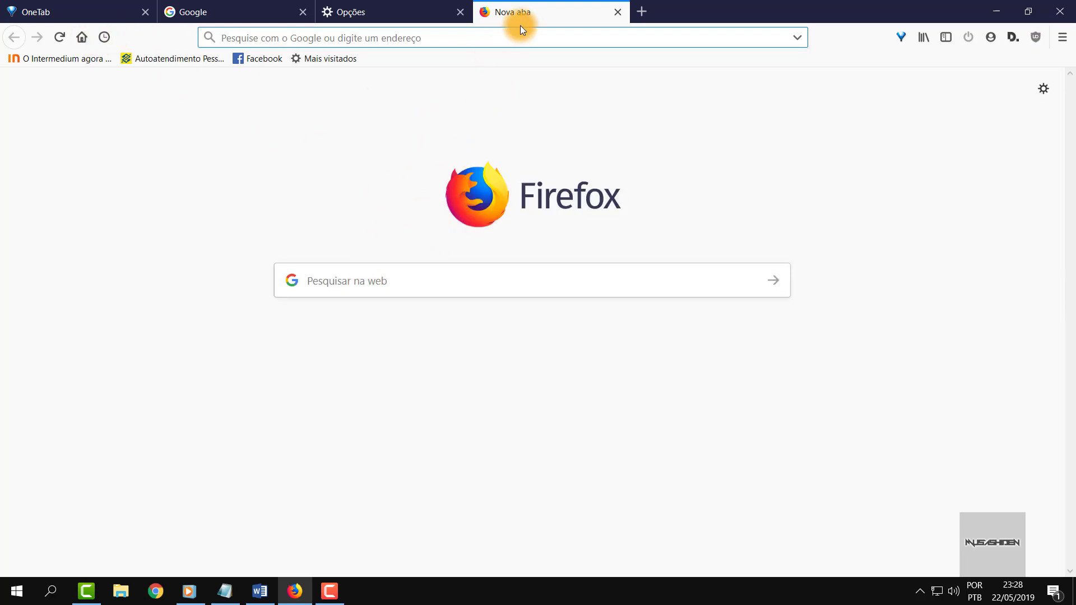
{"action": "middle_click", "coordinate": [534, 11]}
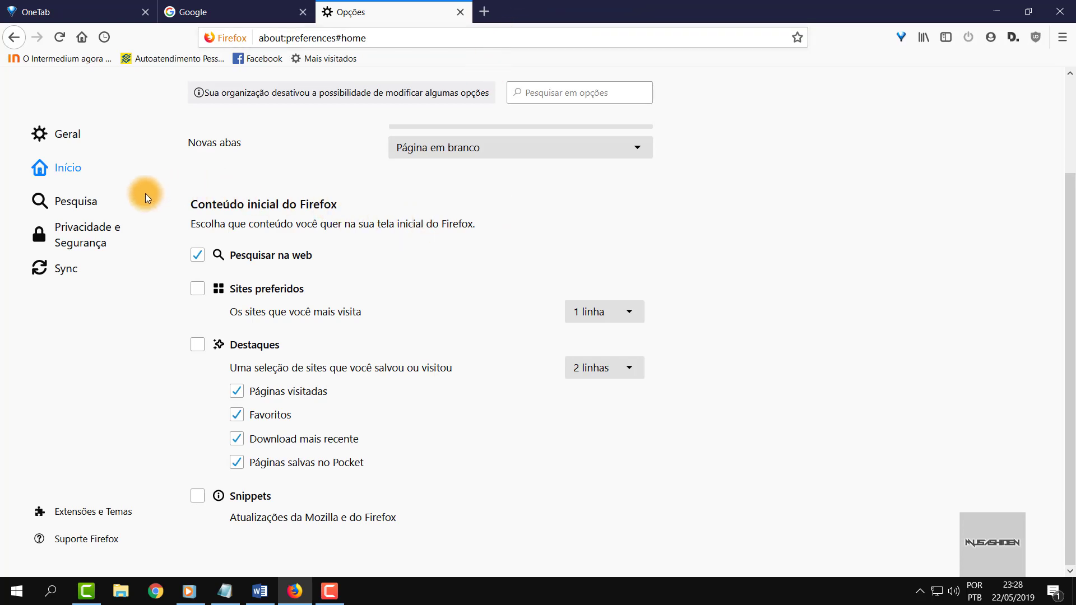
Examine the Pesquisa options, from the search bar and default engine to the list of one-click search engines.
{"action": "left_click", "coordinate": [112, 200]}
{"action": "scroll", "coordinate": [655, 196], "scroll_direction": "down", "scroll_amount": 6}
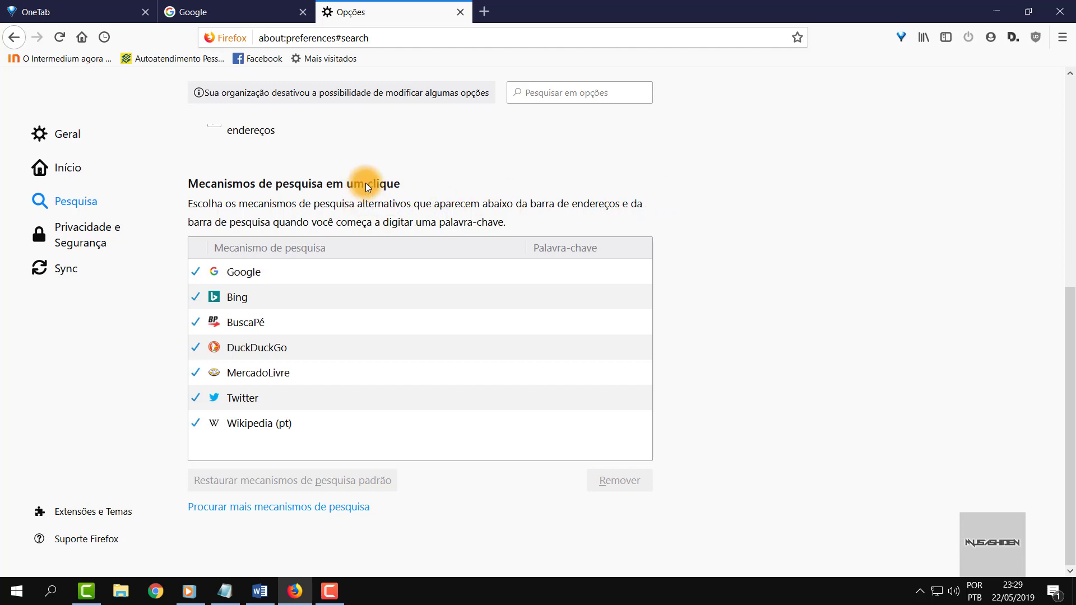
{"action": "left_click", "coordinate": [445, 182]}
{"action": "scroll", "coordinate": [764, 176], "scroll_direction": "up", "scroll_amount": 6}
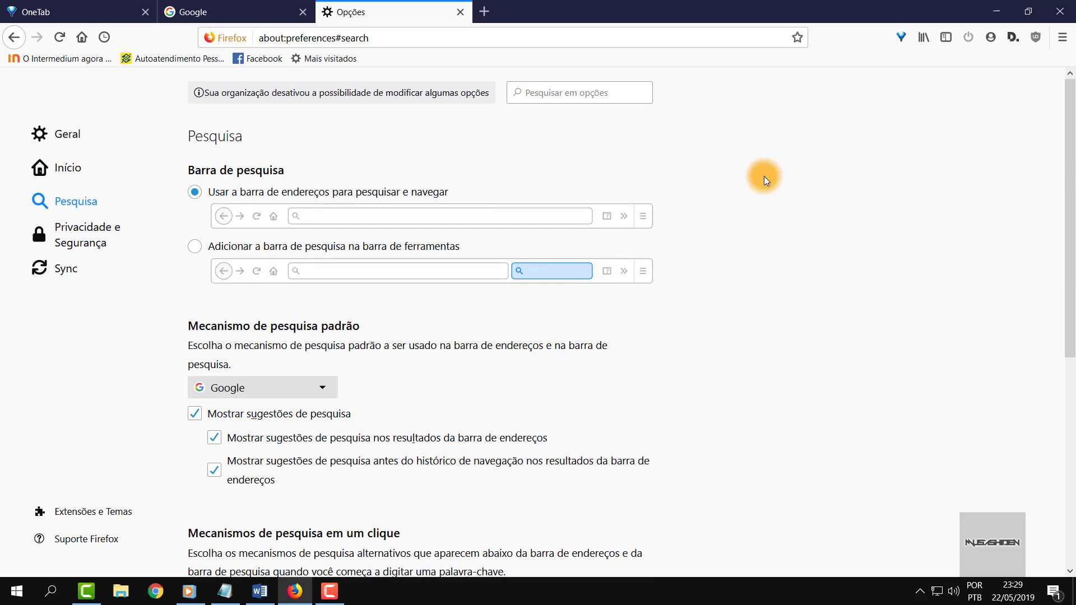
{"action": "scroll", "coordinate": [764, 176], "scroll_direction": "down", "scroll_amount": 6}
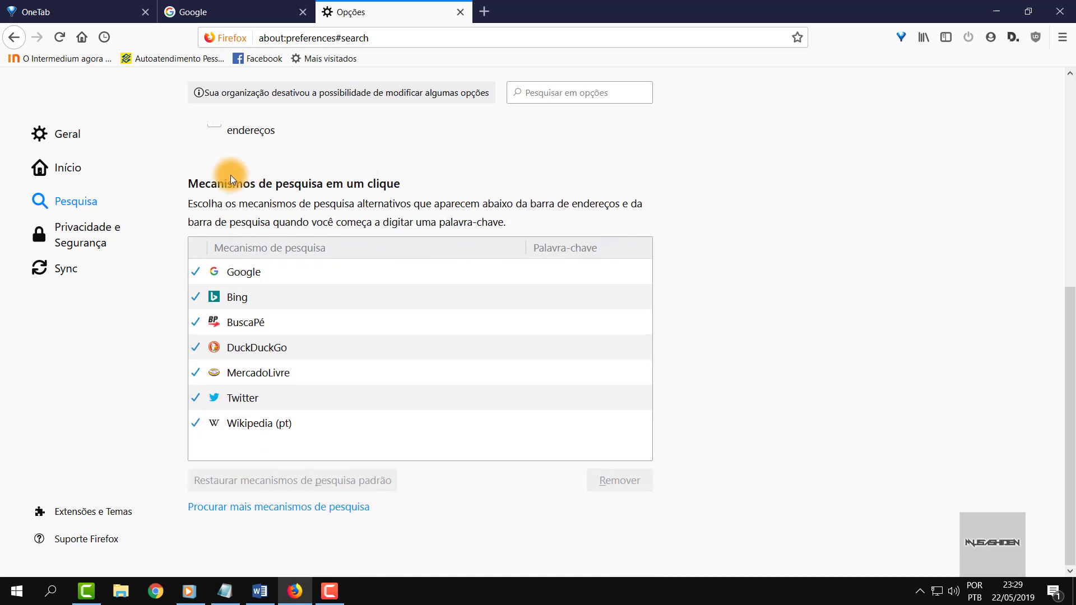
Test the MercadoLivre one-click engine from a new tab by searching for "bola de futebol", and close the results tab.
{"action": "left_click", "coordinate": [478, 19]}
{"action": "type", "text": "bola de futebol"}
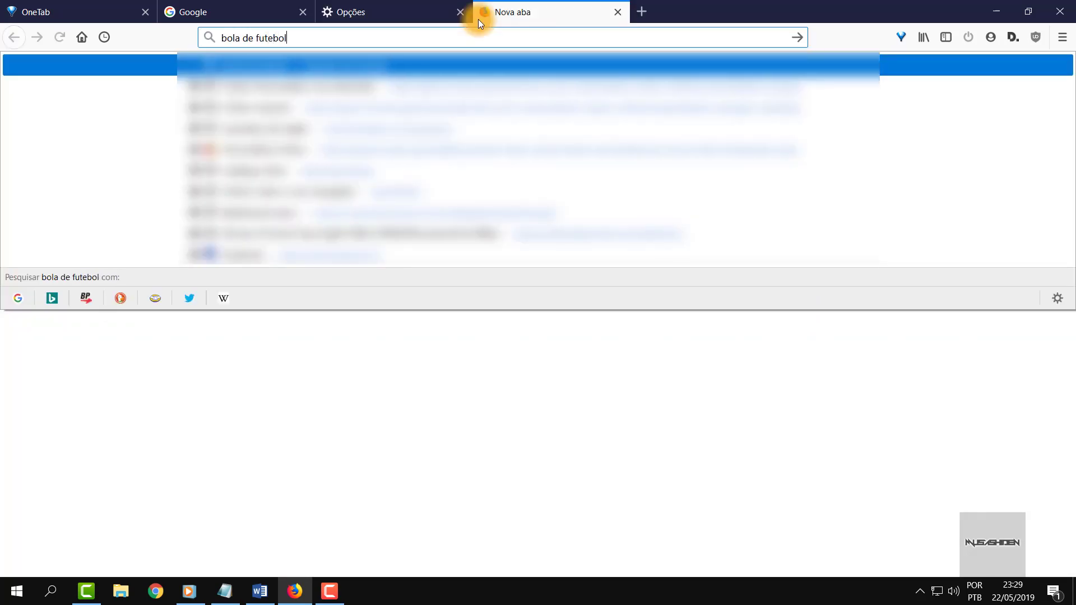
{"action": "left_click", "coordinate": [150, 299]}
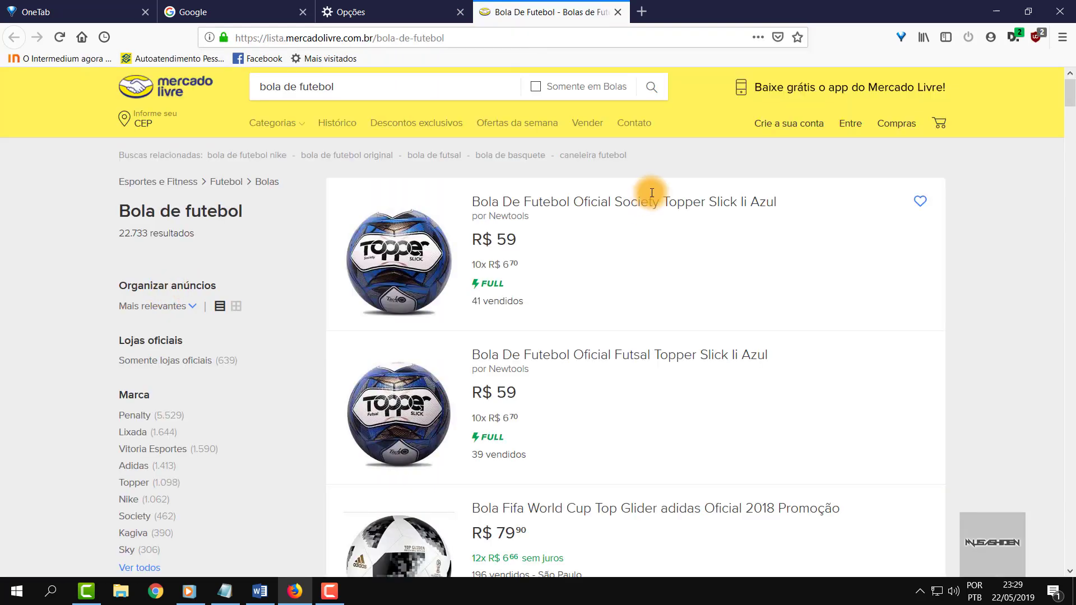
{"action": "scroll", "coordinate": [651, 193], "scroll_direction": "down", "scroll_amount": 5}
{"action": "key", "text": "ctrl+w"}
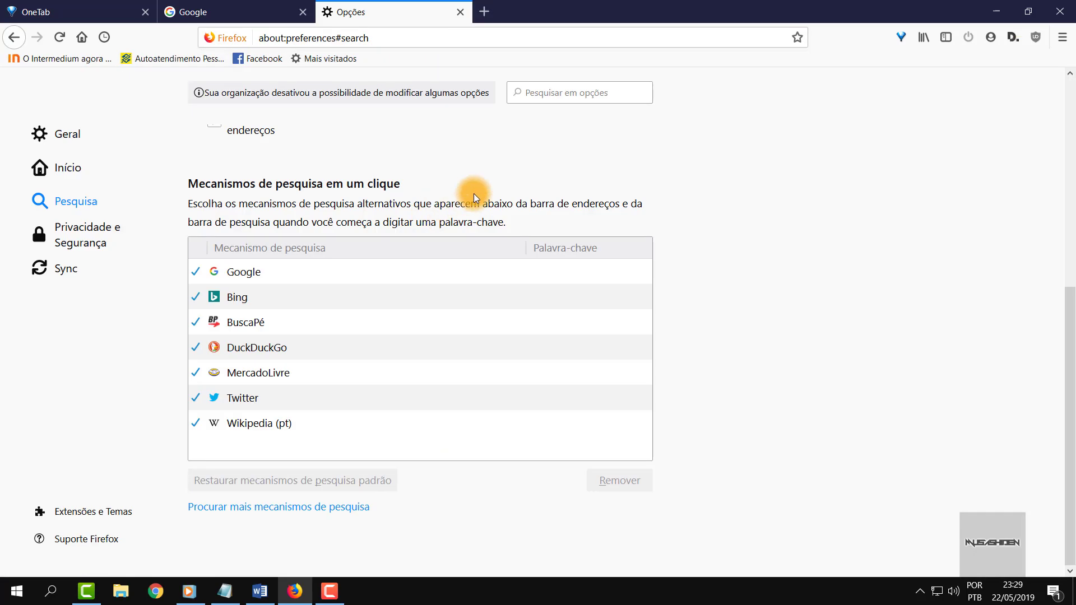
Remove Bing, Twitter, Wikipedia (pt) and BuscaPé from the one-click search engines, keeping Google, DuckDuckGo and MercadoLivre.
{"action": "left_click", "coordinate": [278, 275]}
{"action": "left_click", "coordinate": [225, 350]}
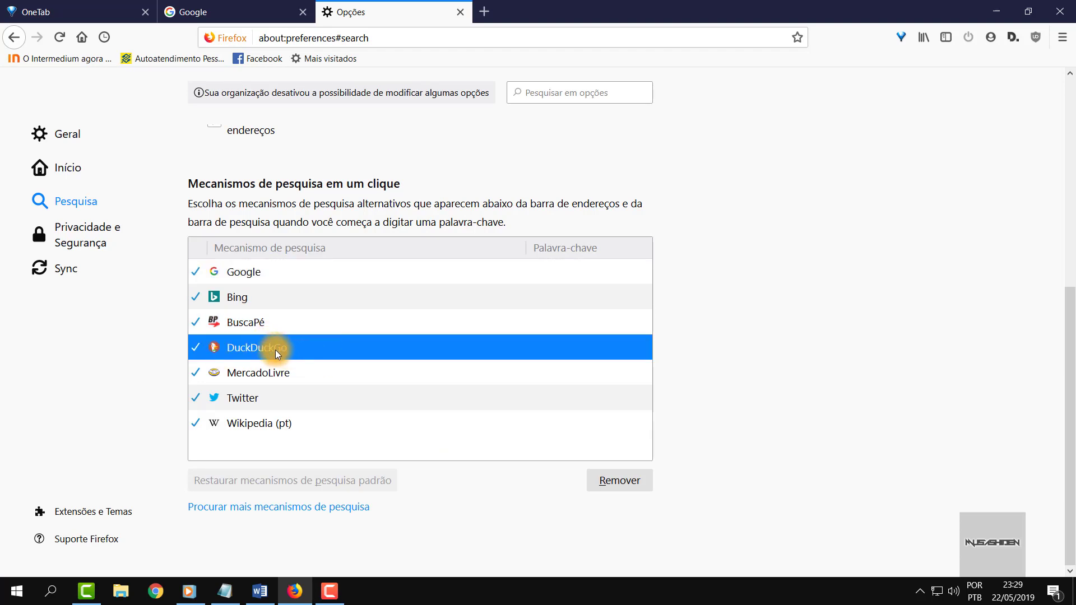
{"action": "left_click", "coordinate": [295, 312]}
{"action": "left_click", "coordinate": [291, 296]}
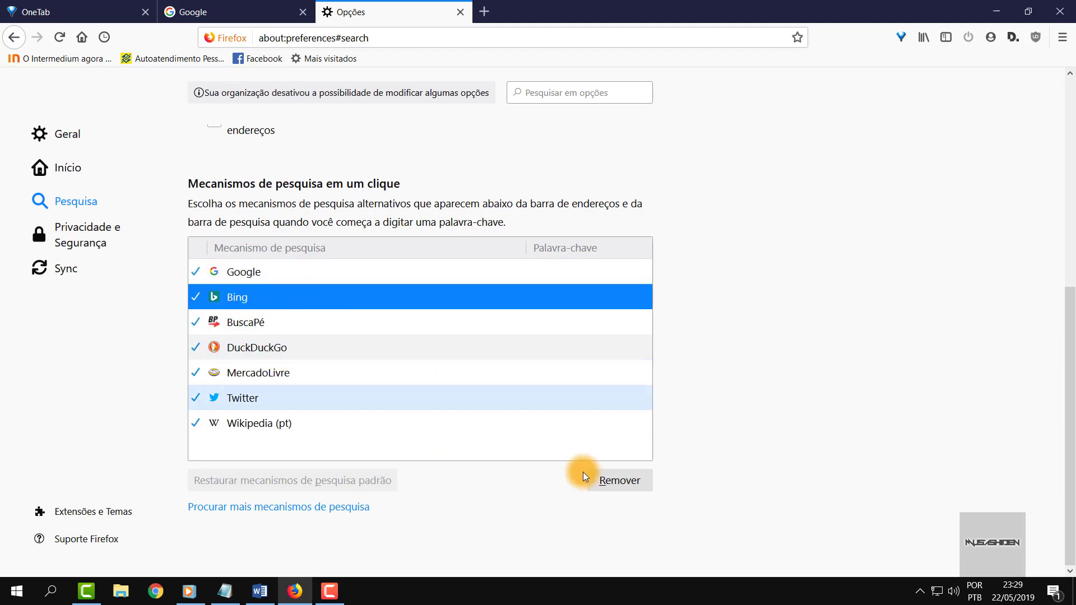
{"action": "left_click", "coordinate": [616, 480]}
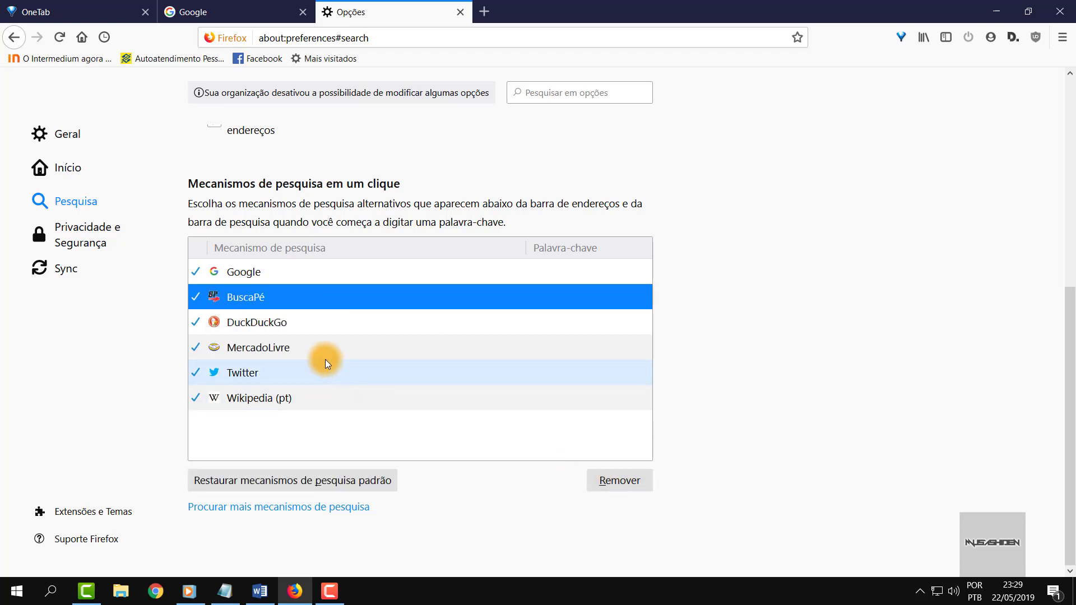
{"action": "left_click", "coordinate": [284, 368]}
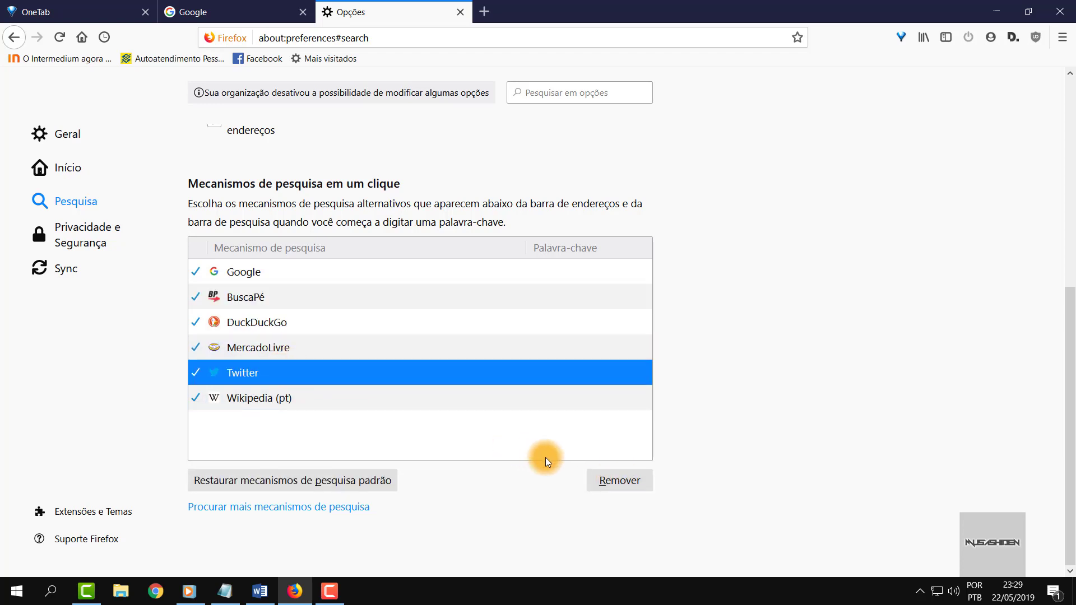
{"action": "left_click", "coordinate": [604, 475]}
{"action": "left_click", "coordinate": [627, 475]}
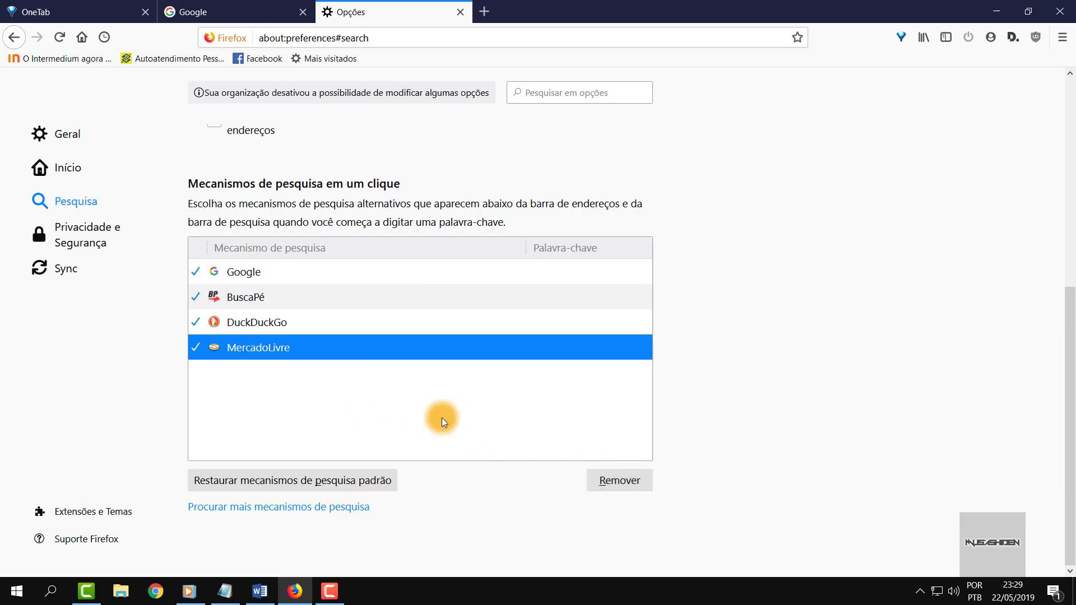
{"action": "left_click", "coordinate": [344, 303]}
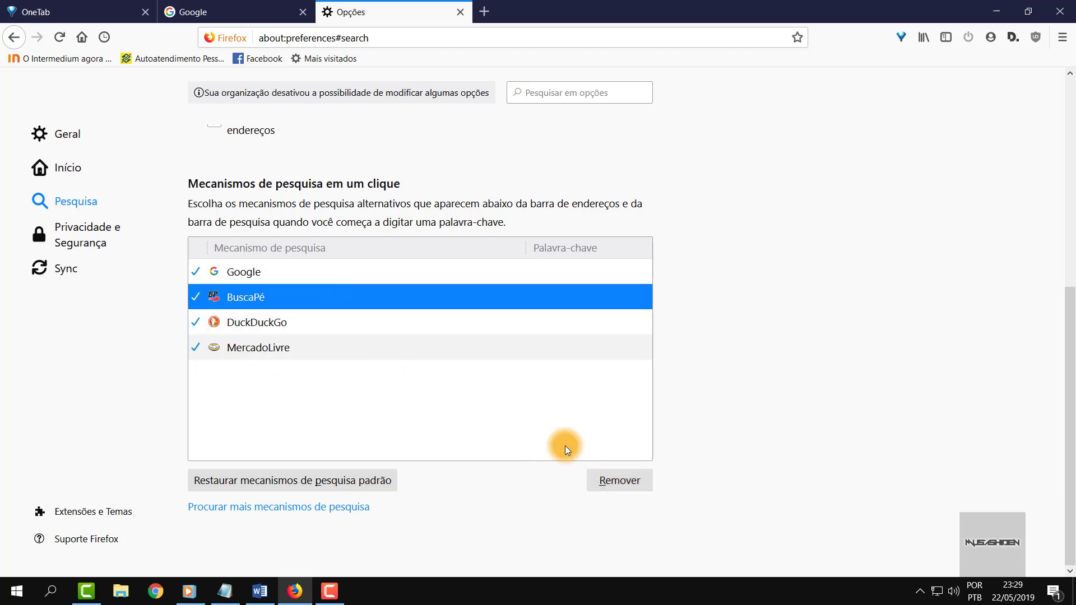
{"action": "left_click", "coordinate": [612, 475]}
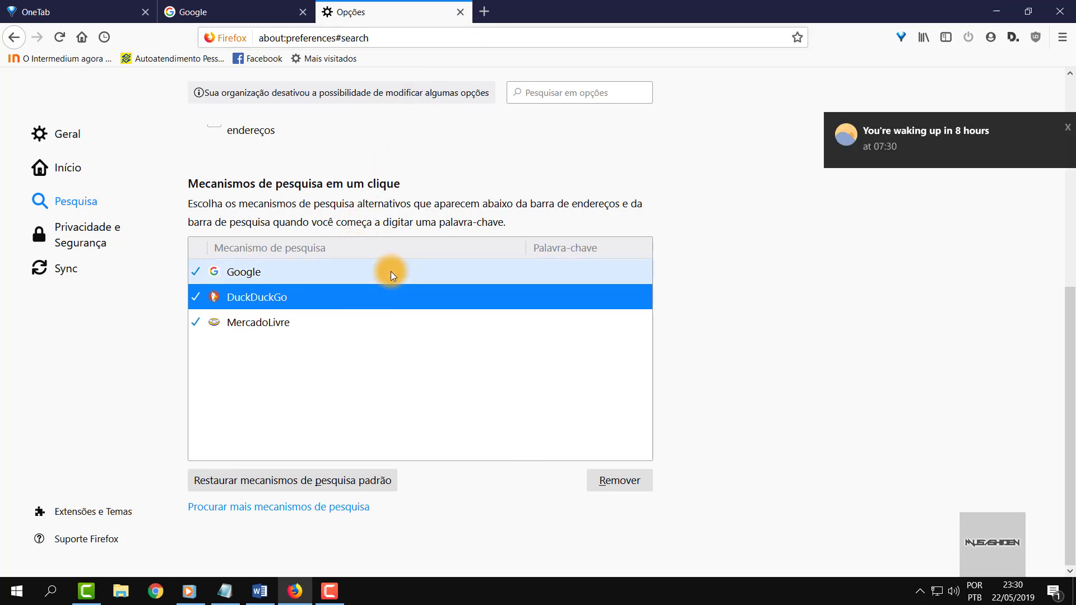
{"action": "left_click", "coordinate": [1009, 137]}
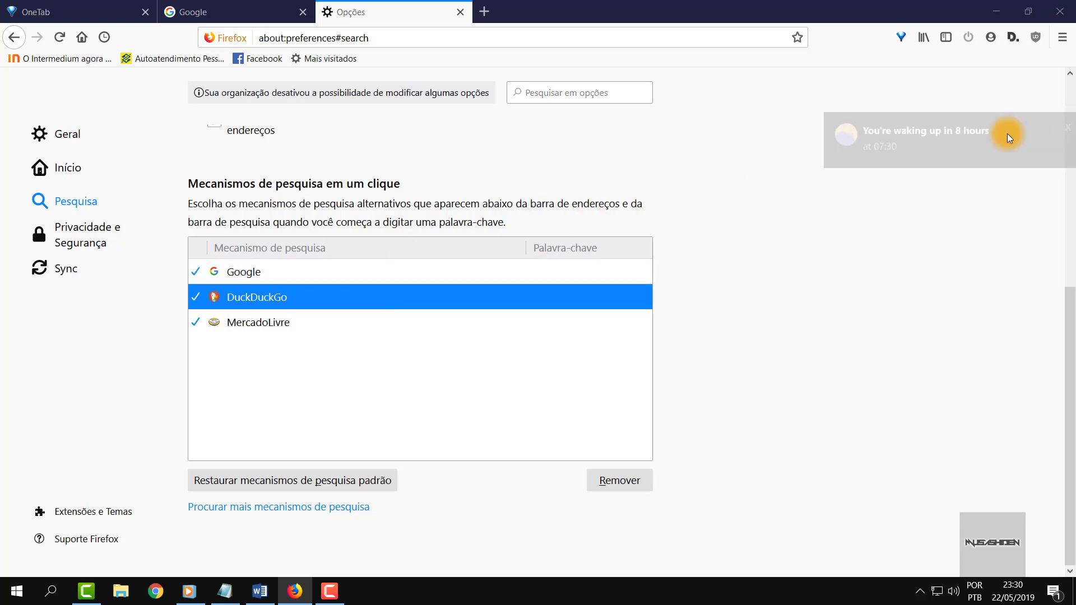
{"action": "left_click", "coordinate": [287, 277]}
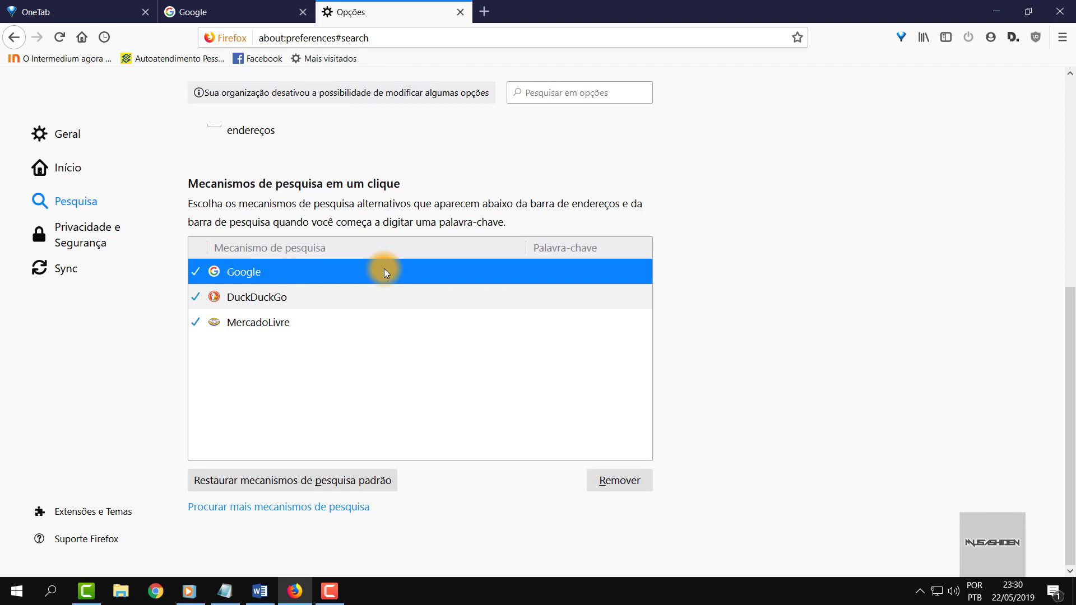
In the Privacidade e Segurança options, disable sending technical and interaction data to Mozilla.
{"action": "left_click", "coordinate": [81, 236]}
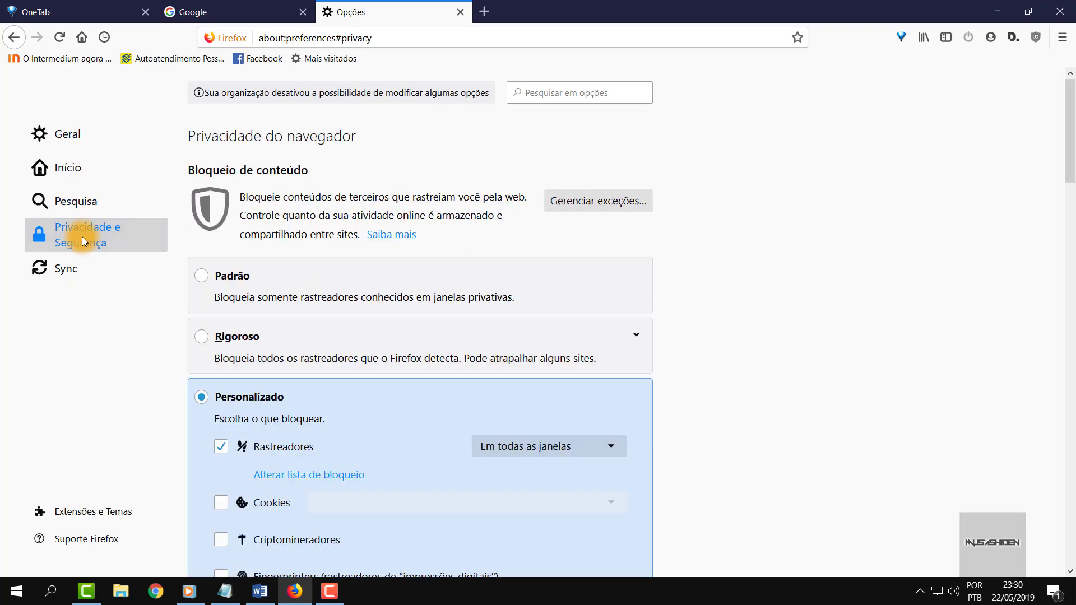
{"action": "scroll", "coordinate": [438, 199], "scroll_direction": "down", "scroll_amount": 15}
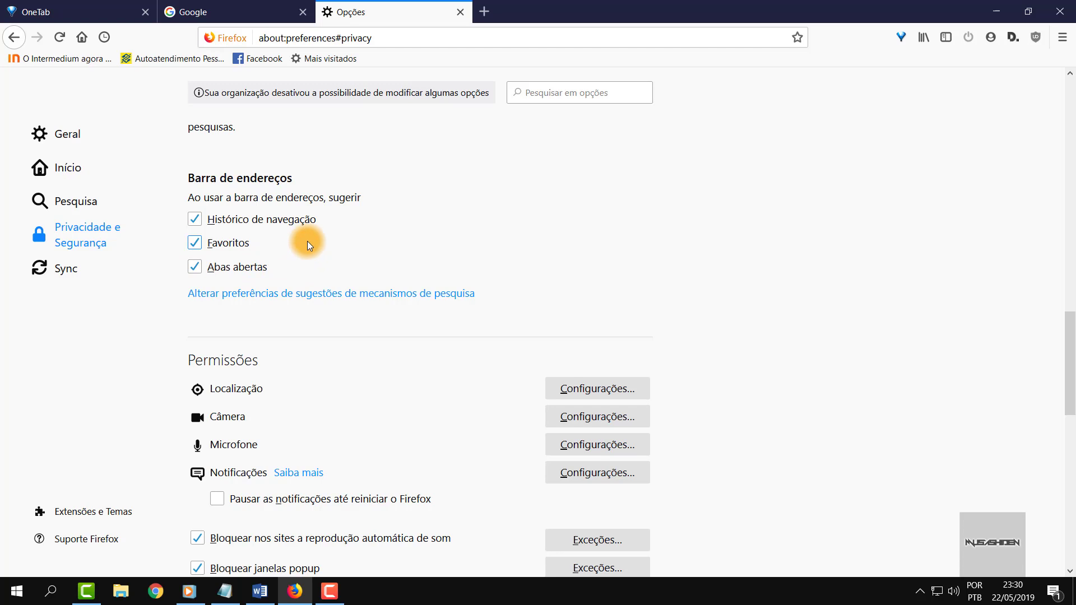
{"action": "scroll", "coordinate": [457, 218], "scroll_direction": "down", "scroll_amount": 2}
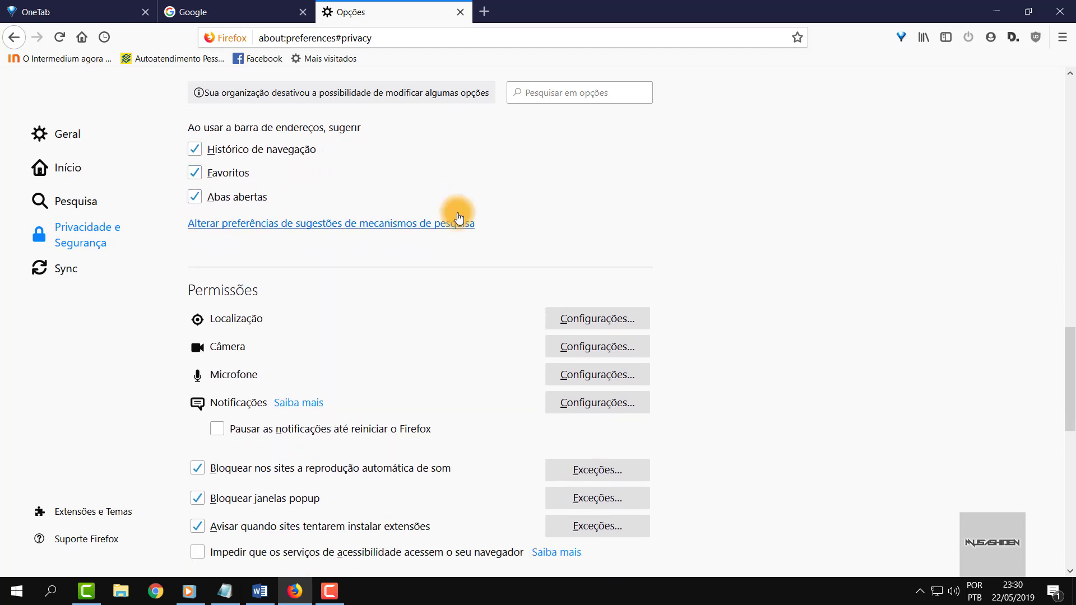
{"action": "scroll", "coordinate": [459, 218], "scroll_direction": "down", "scroll_amount": 5}
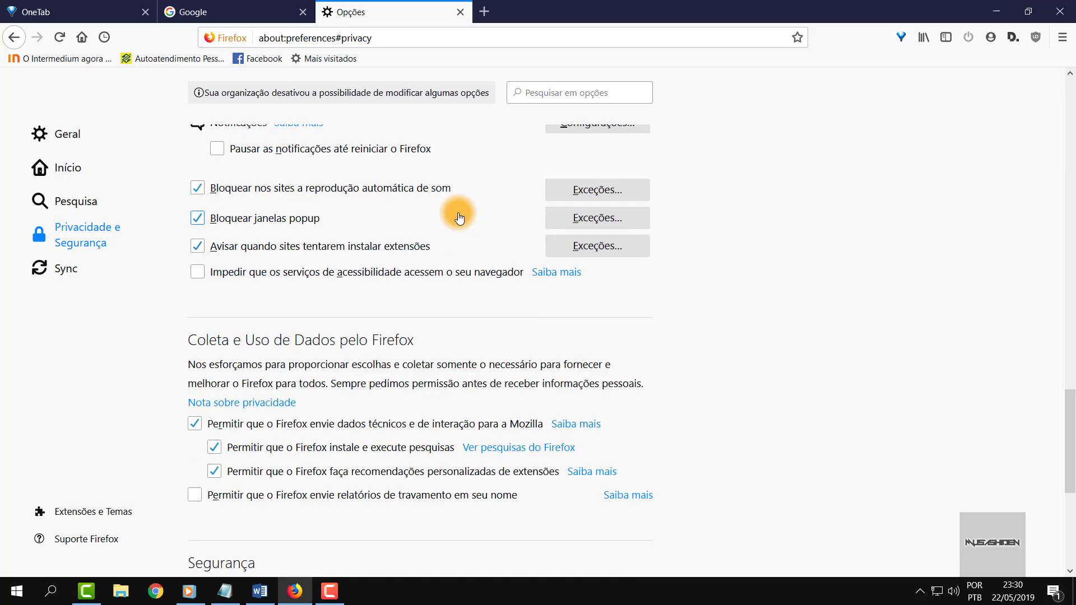
{"action": "scroll", "coordinate": [458, 218], "scroll_direction": "down", "scroll_amount": 2}
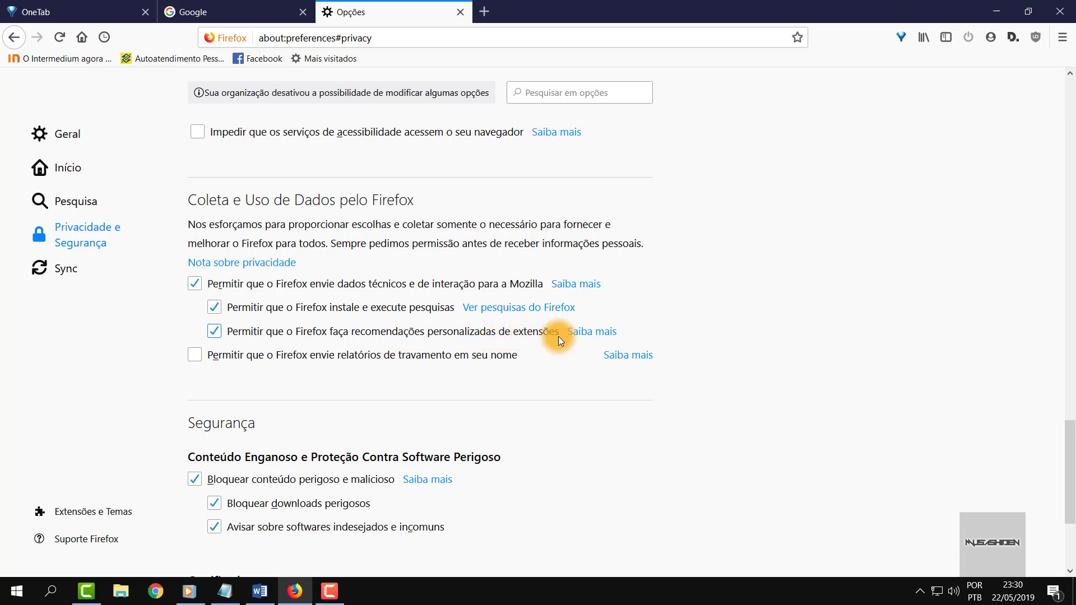
{"action": "mouse_move", "coordinate": [1071, 448]}
{"action": "left_mouse_down"}
{"action": "mouse_move", "coordinate": [1072, 465]}
{"action": "mouse_move", "coordinate": [1072, 451]}
{"action": "left_mouse_up"}
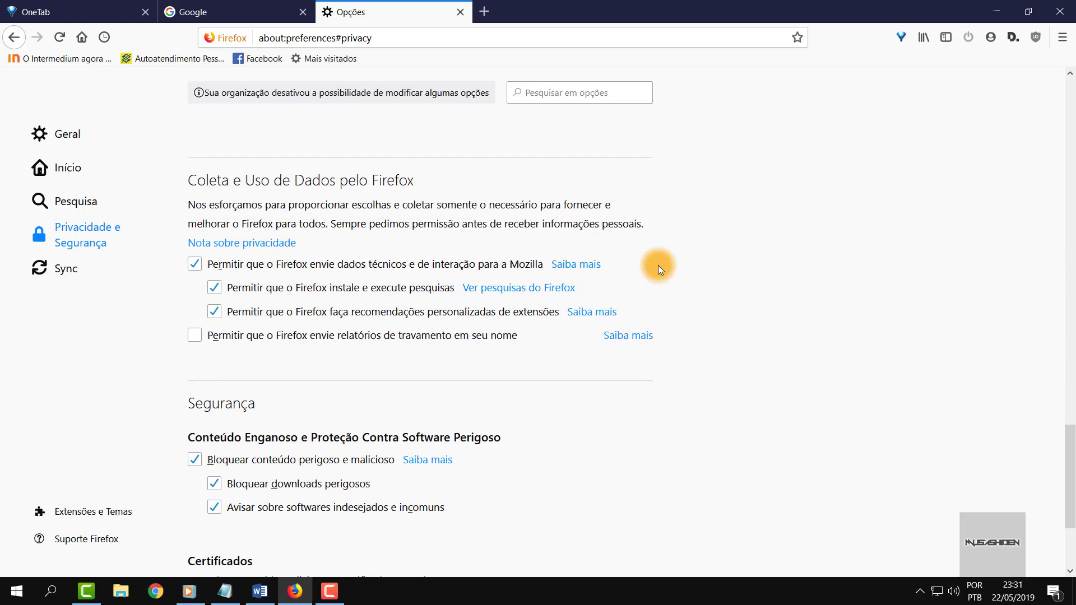
{"action": "left_click", "coordinate": [199, 261]}
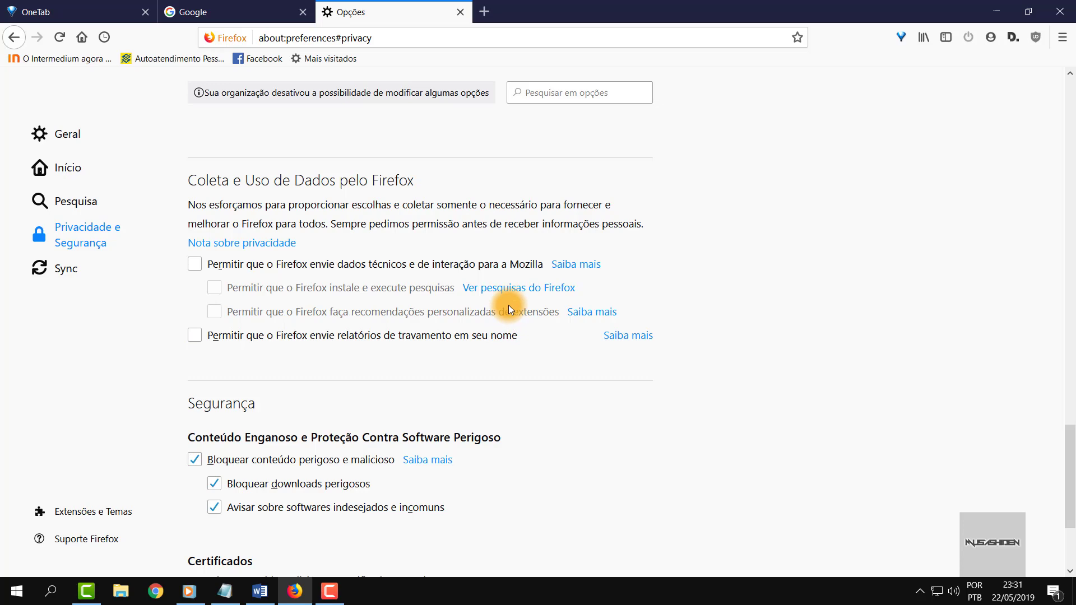
Enable Impedir que os serviços de acessibilidade acessem o seu navegador under Permissões and close the Opções page.
{"action": "scroll", "coordinate": [509, 310], "scroll_direction": "up", "scroll_amount": 5}
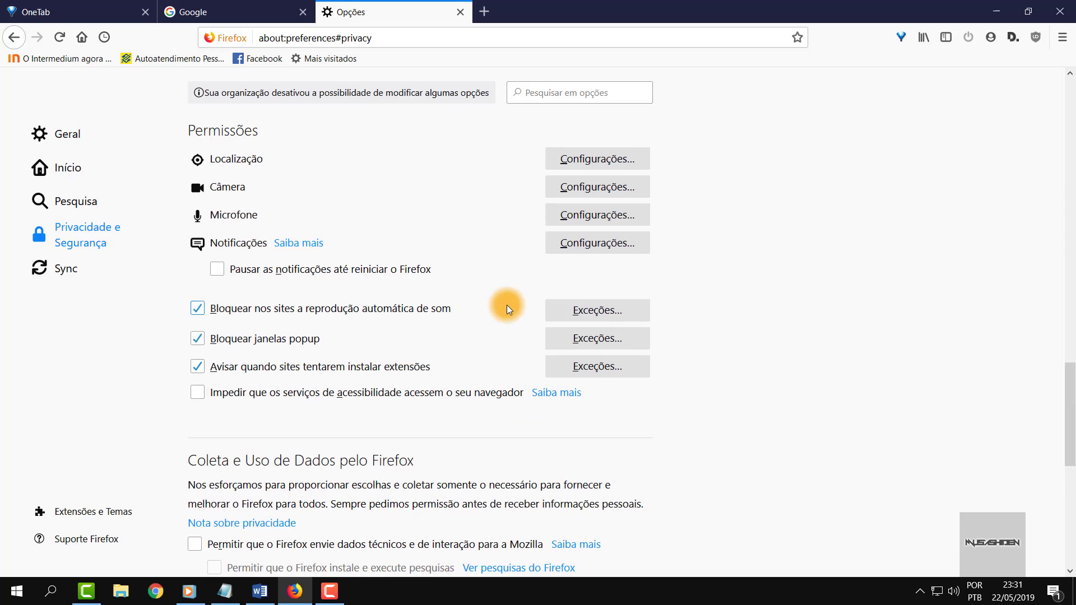
{"action": "left_click", "coordinate": [197, 392]}
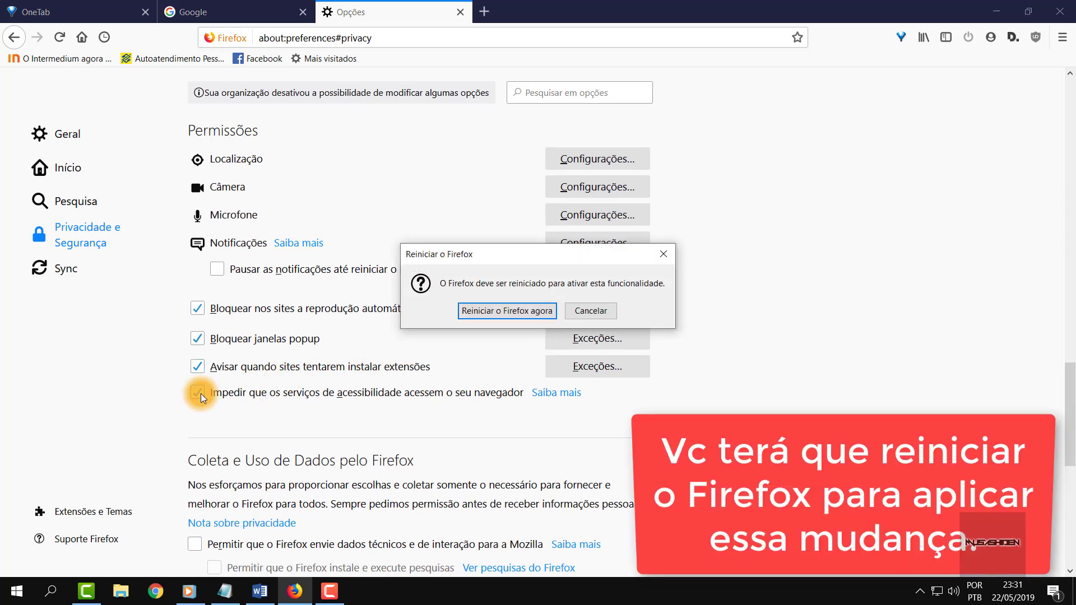
{"action": "left_click", "coordinate": [663, 254]}
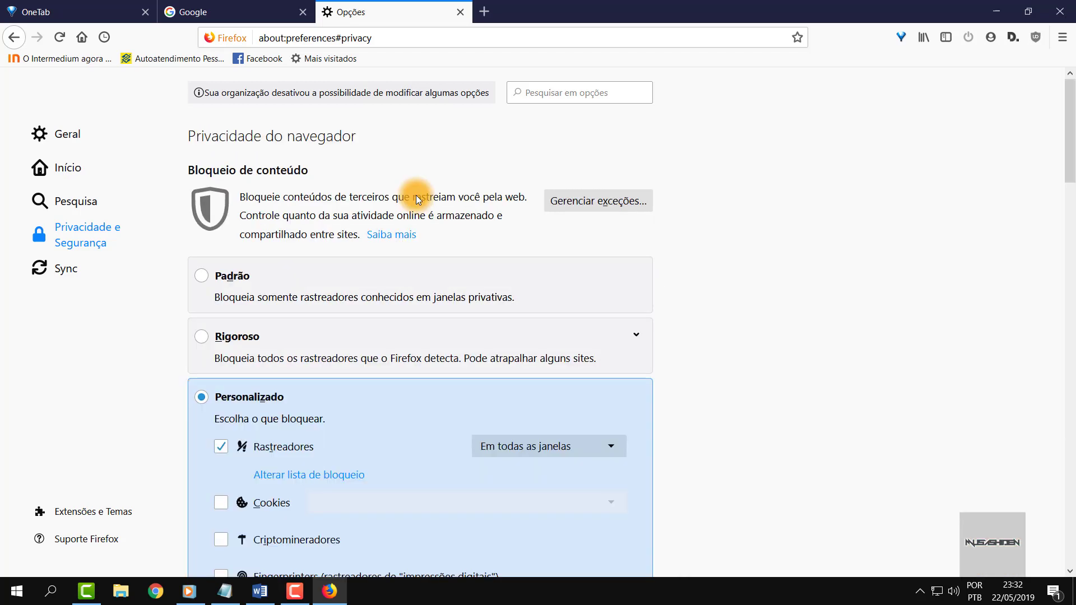
{"action": "left_click", "coordinate": [462, 14]}
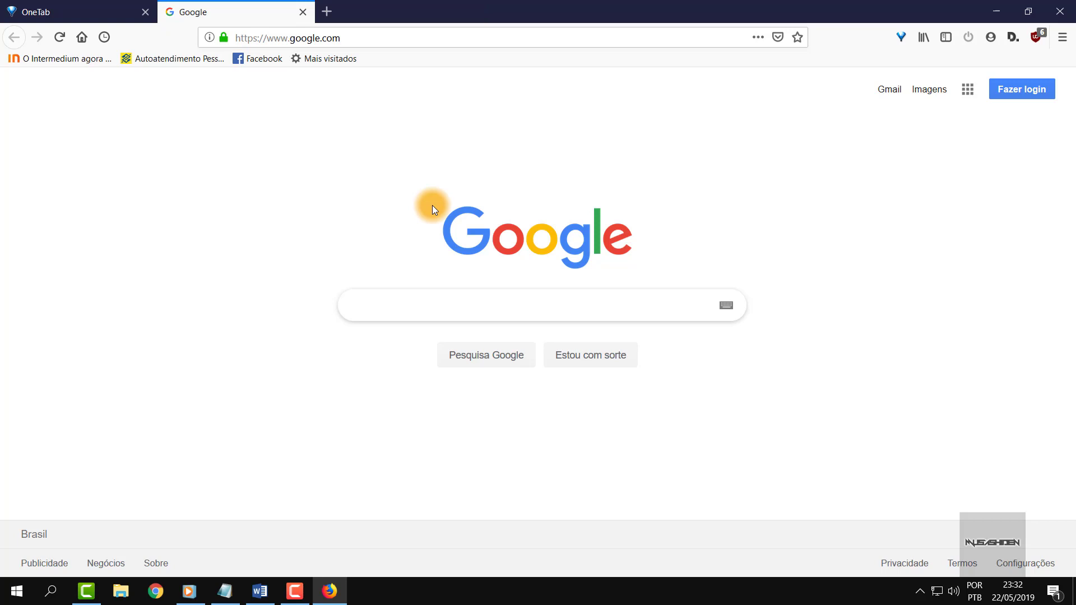
Switch to the Notepad file FireFox Quantum - About Config and review its list of parameters and recommended values.
{"action": "mouse_move", "coordinate": [221, 590]}
{"action": "left_click", "coordinate": [241, 553]}
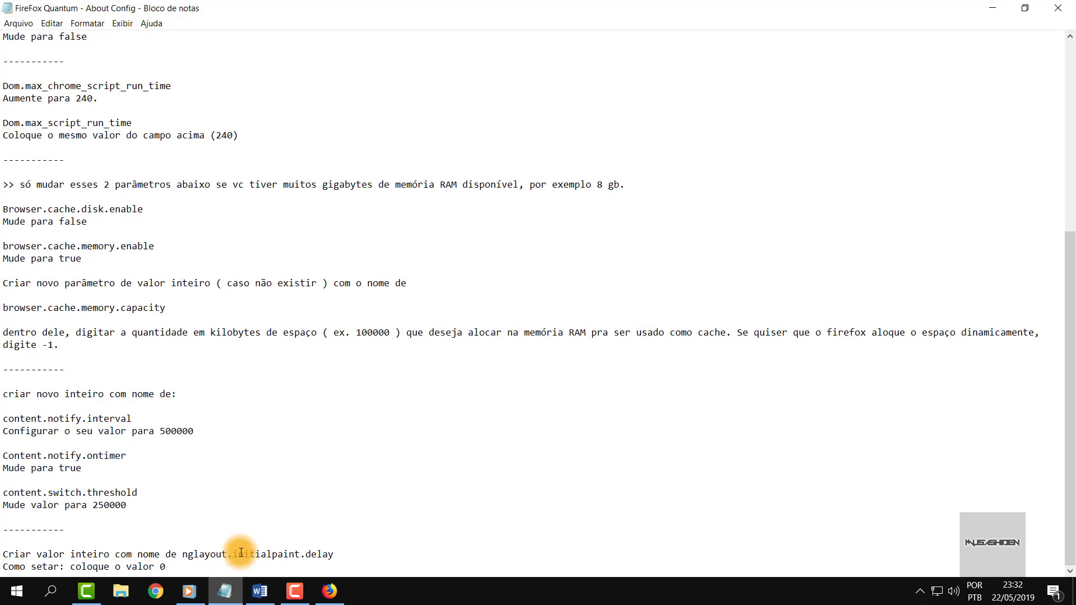
{"action": "scroll", "coordinate": [274, 239], "scroll_direction": "up", "scroll_amount": 9}
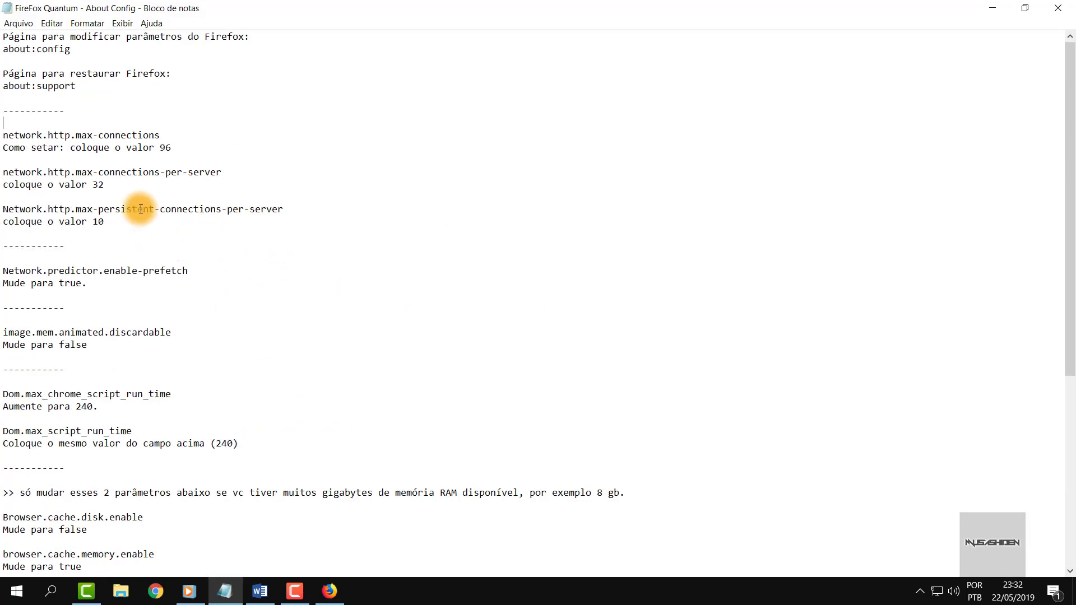
{"action": "left_click_drag", "start_coordinate": [3, 136], "coordinate": [88, 531]}
{"action": "left_click_drag", "start_coordinate": [147, 594], "coordinate": [336, 581]}
{"action": "left_click", "coordinate": [250, 226]}
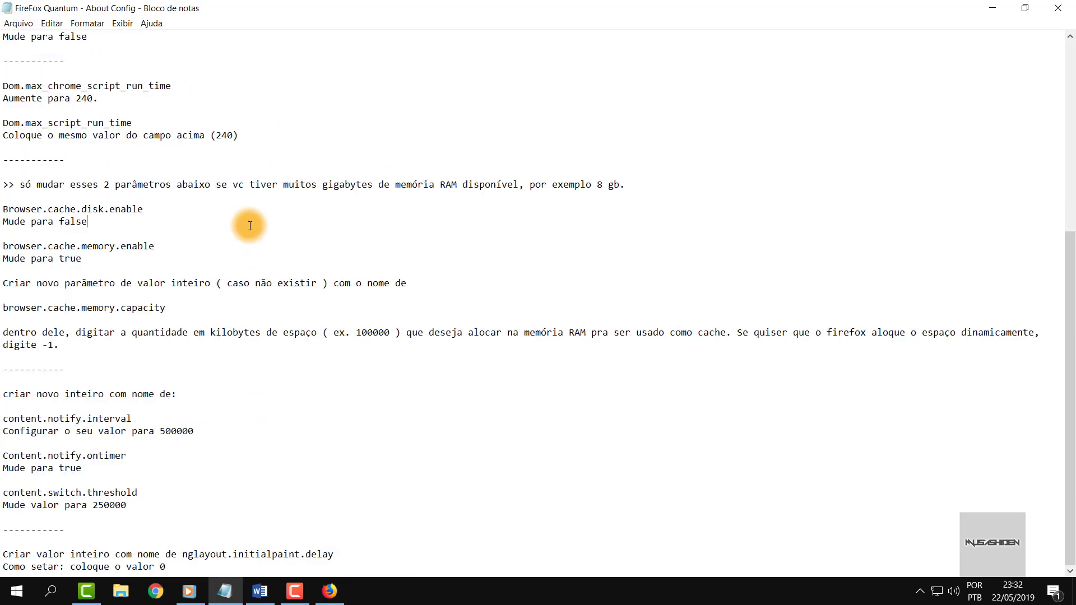
{"action": "scroll", "coordinate": [250, 224], "scroll_direction": "up", "scroll_amount": 9}
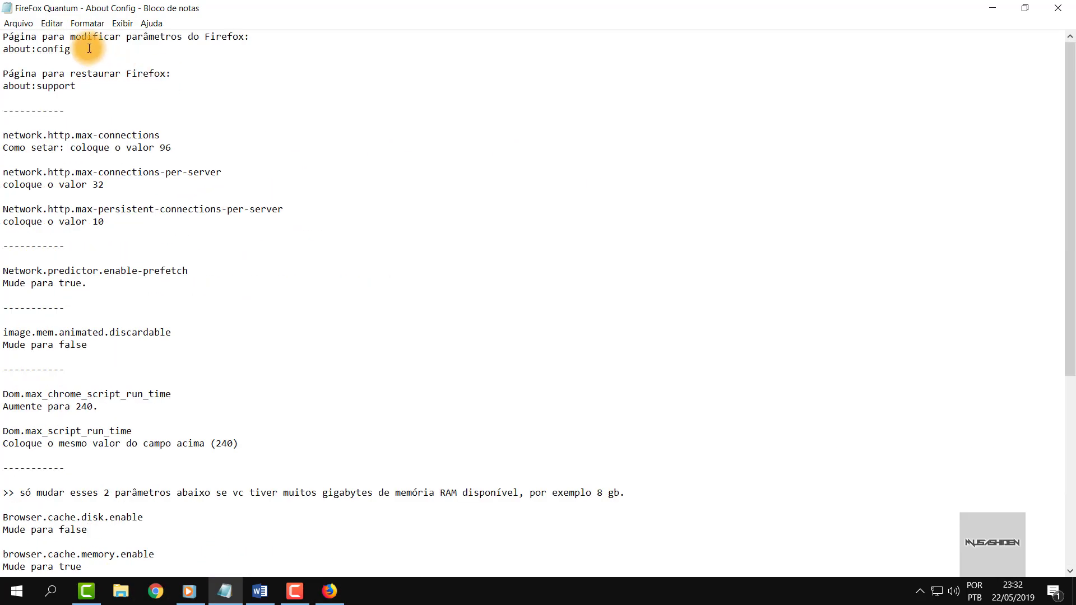
Copy the about:config address from the notes, open it in Firefox and accept the risk warning.
{"action": "left_click_drag", "start_coordinate": [84, 49], "coordinate": [2, 51]}
{"action": "key", "text": "ctrl+c"}
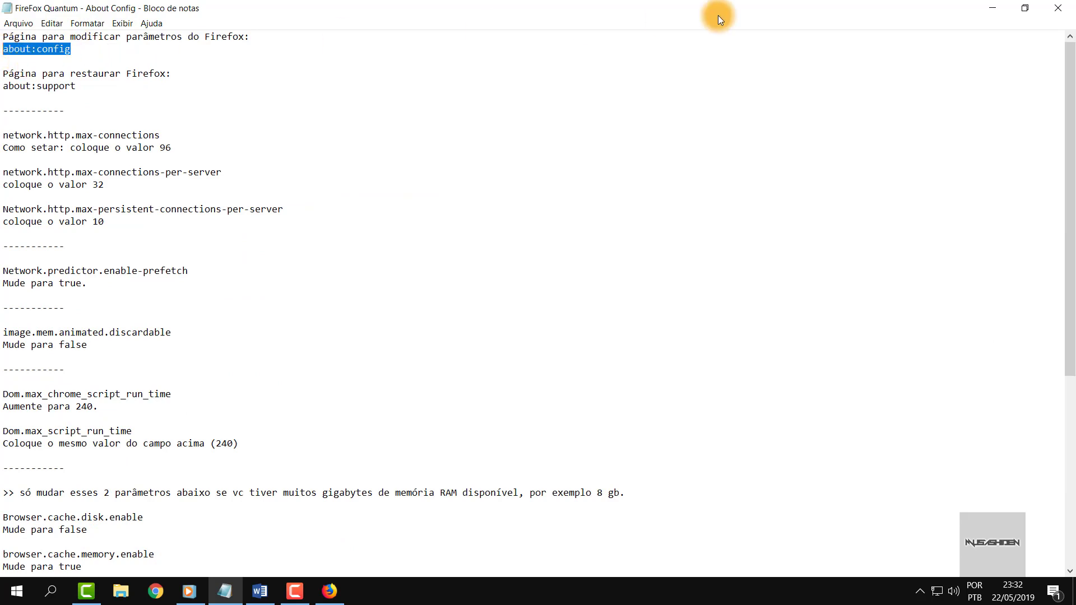
{"action": "left_click", "coordinate": [992, 7]}
{"action": "left_click", "coordinate": [394, 35]}
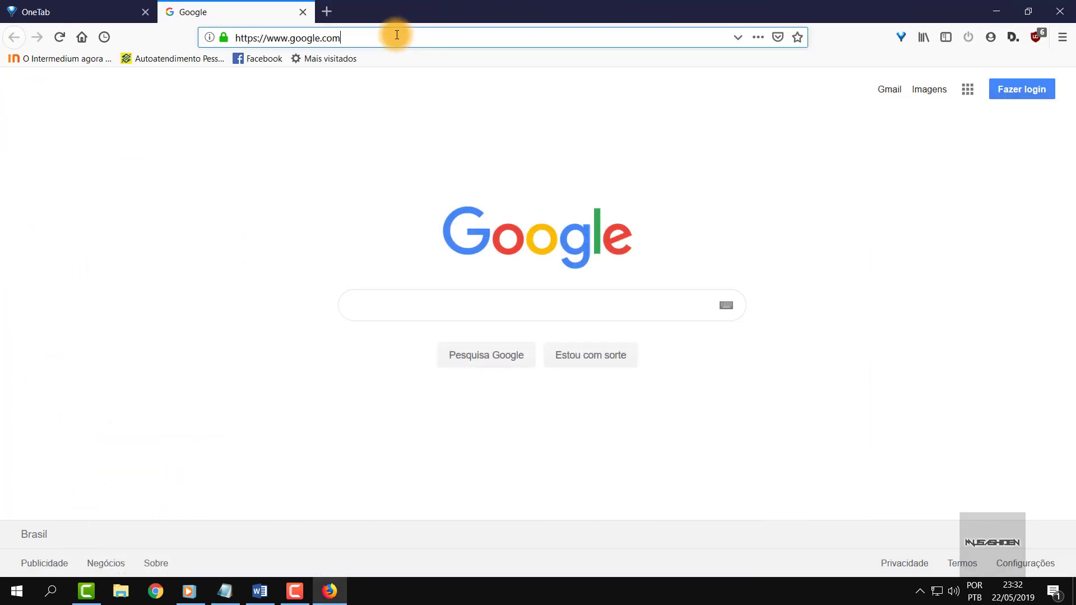
{"action": "key", "text": "ctrl+v"}
{"action": "key", "text": "Return"}
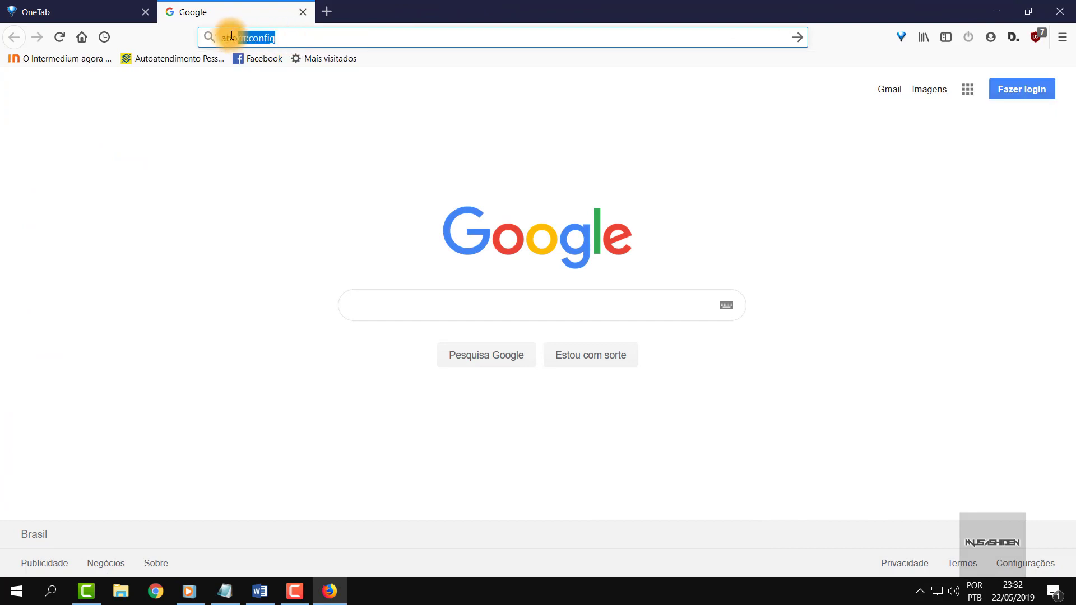
{"action": "left_click", "coordinate": [325, 34]}
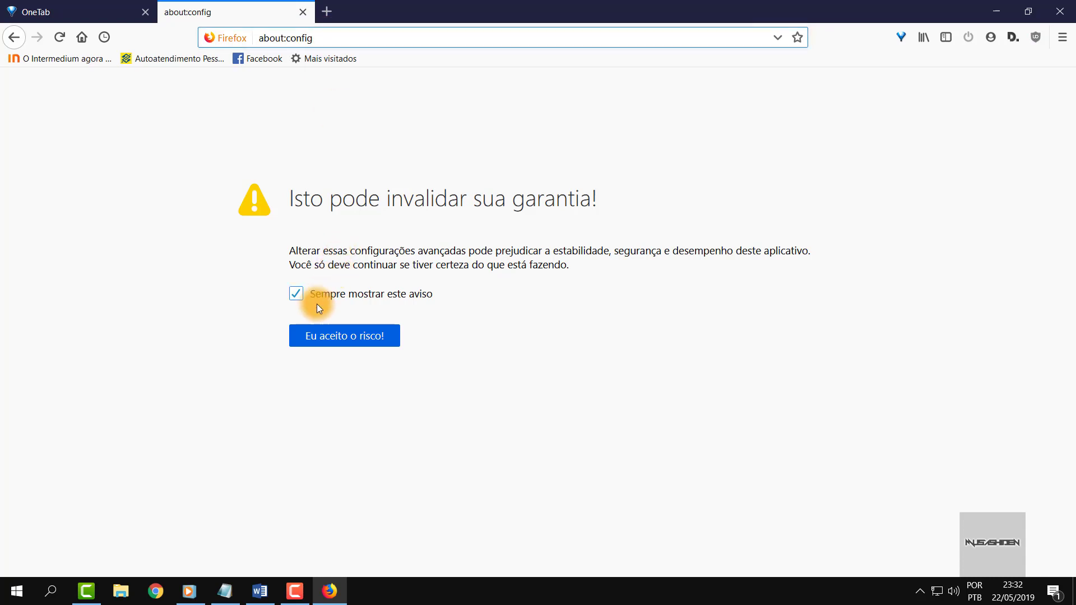
{"action": "left_click", "coordinate": [371, 339]}
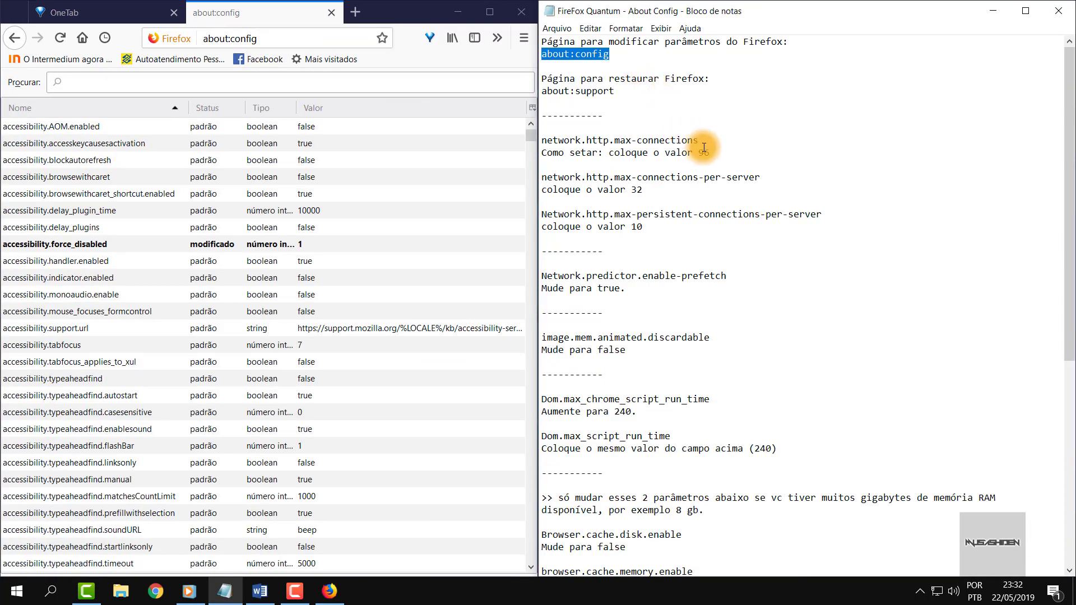
Copy network.http.max-connections from the notes, find that parameter in about:config and set its value to 96.
{"action": "left_click_drag", "start_coordinate": [698, 140], "coordinate": [542, 140]}
{"action": "key", "text": "ctrl+c"}
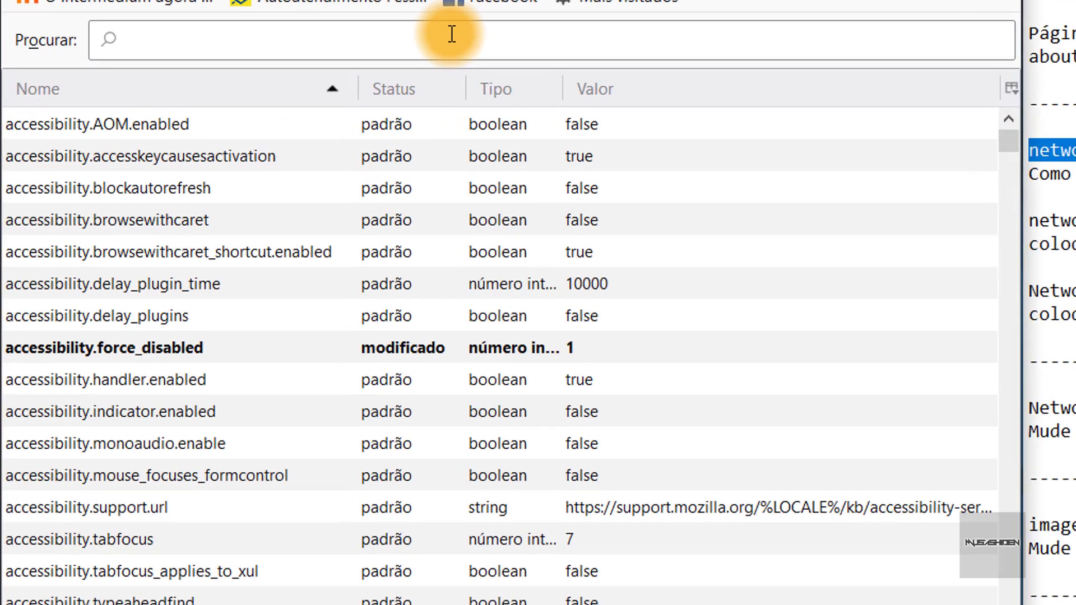
{"action": "left_click", "coordinate": [237, 79]}
{"action": "key", "text": "ctrl+v"}
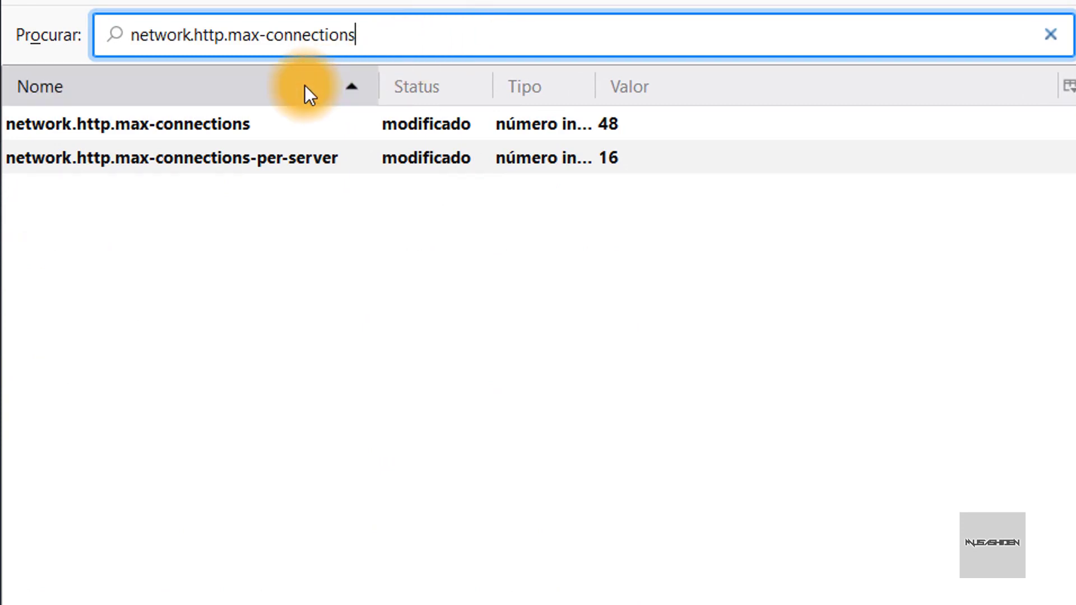
{"action": "left_click", "coordinate": [208, 124]}
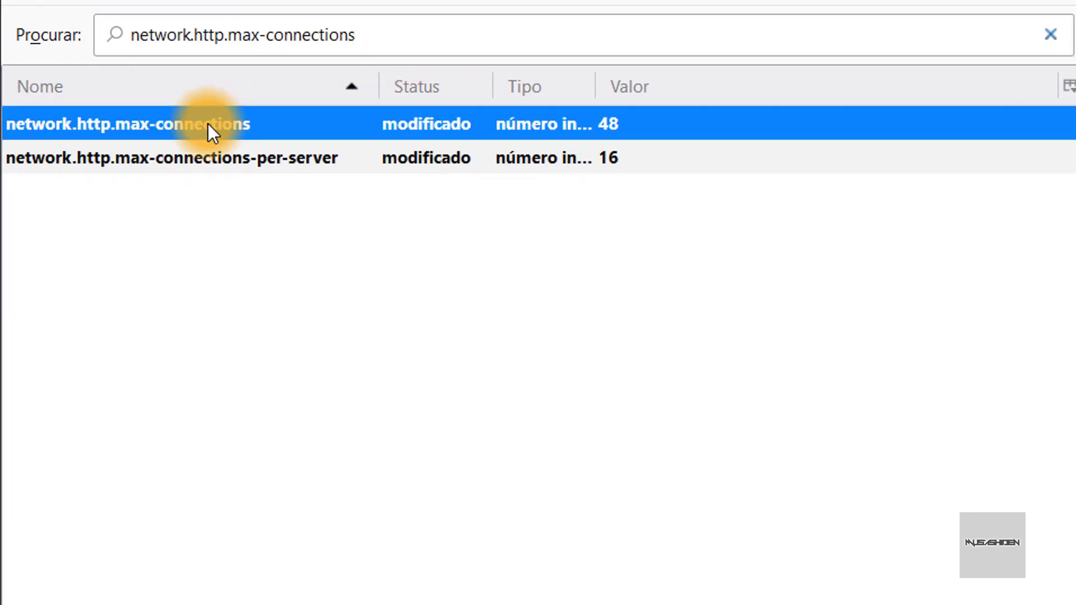
{"action": "double_click", "coordinate": [207, 123]}
{"action": "left_click", "coordinate": [429, 472]}
{"action": "left_click_drag", "start_coordinate": [429, 472], "coordinate": [359, 472]}
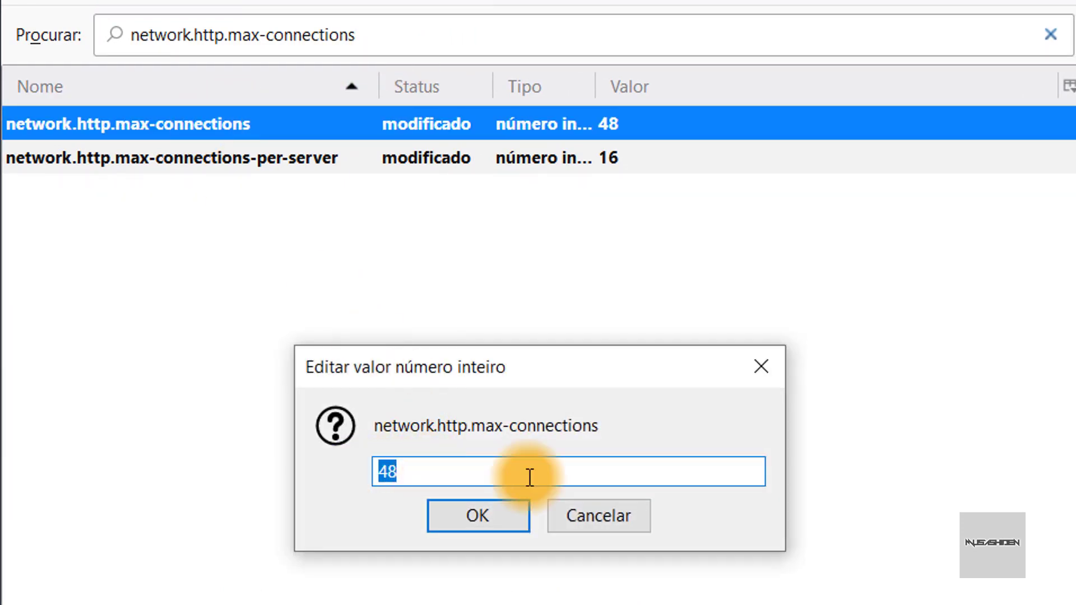
{"action": "type", "text": "96"}
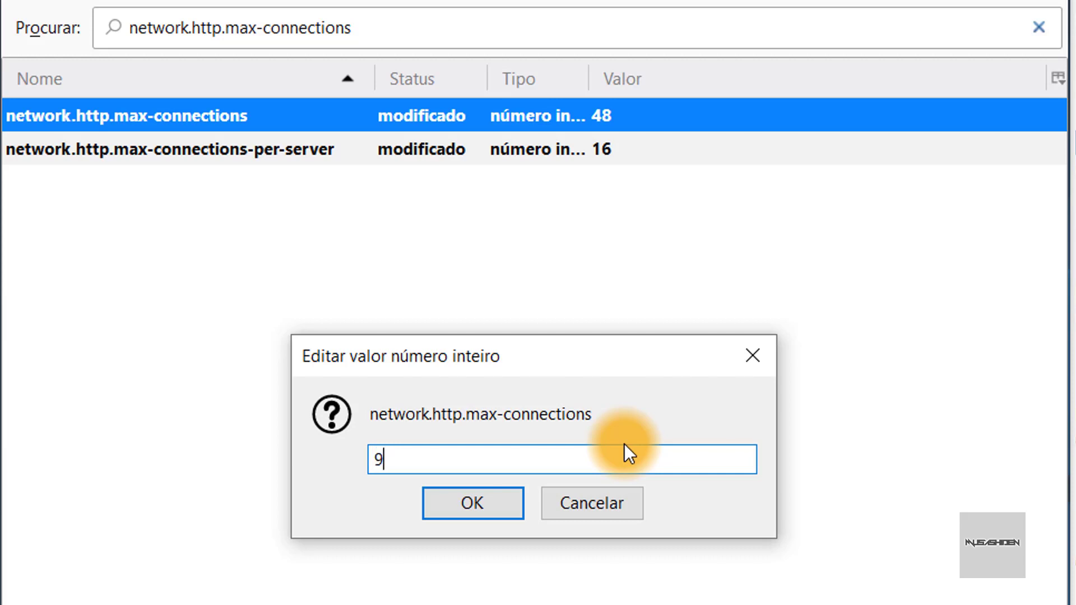
{"action": "left_click", "coordinate": [493, 509]}
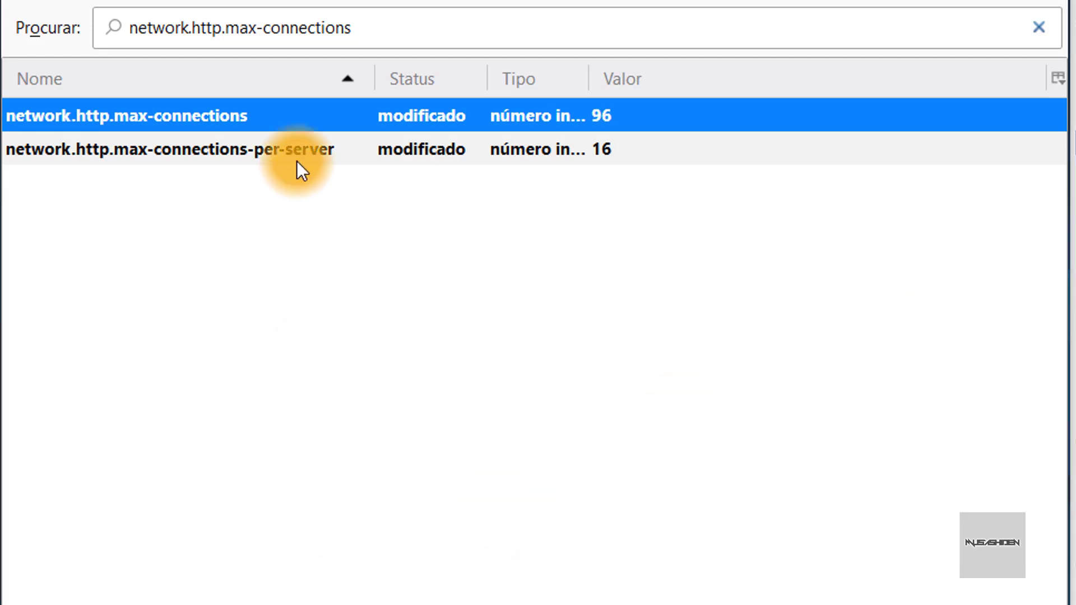
Set the network.http.max-connections-per-server parameter to 32.
{"action": "left_click", "coordinate": [260, 155]}
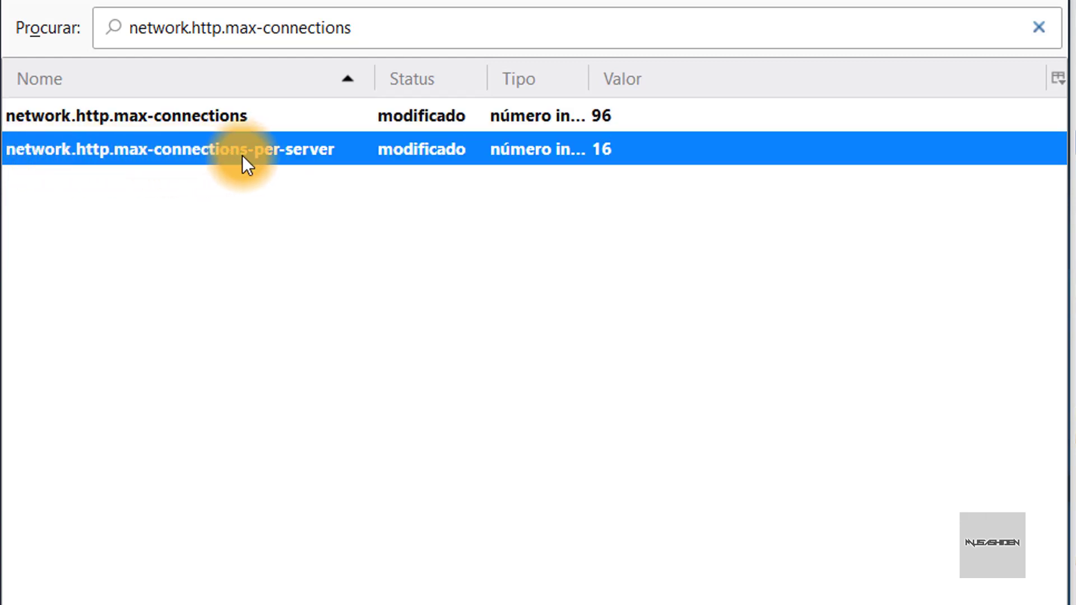
{"action": "double_click", "coordinate": [322, 156]}
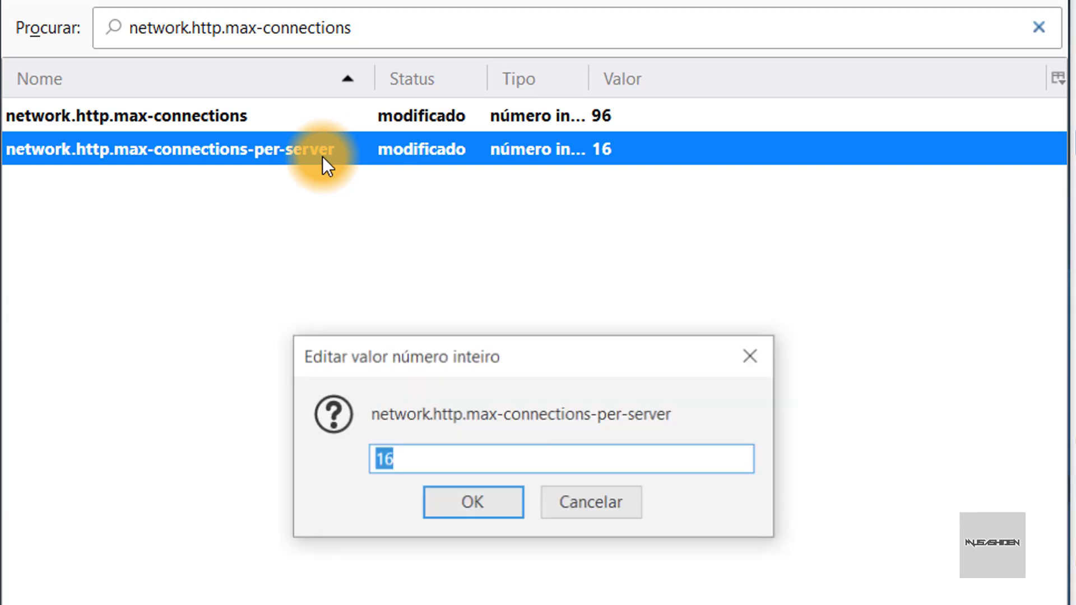
{"action": "left_click", "coordinate": [431, 459]}
{"action": "left_click_drag", "start_coordinate": [431, 459], "coordinate": [344, 463]}
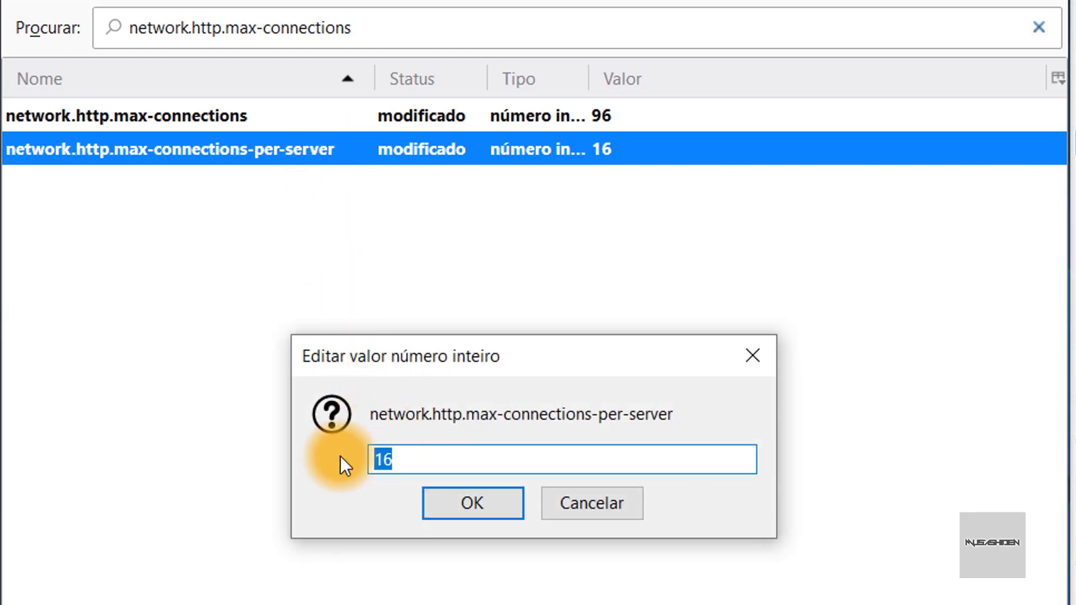
{"action": "type", "text": "32"}
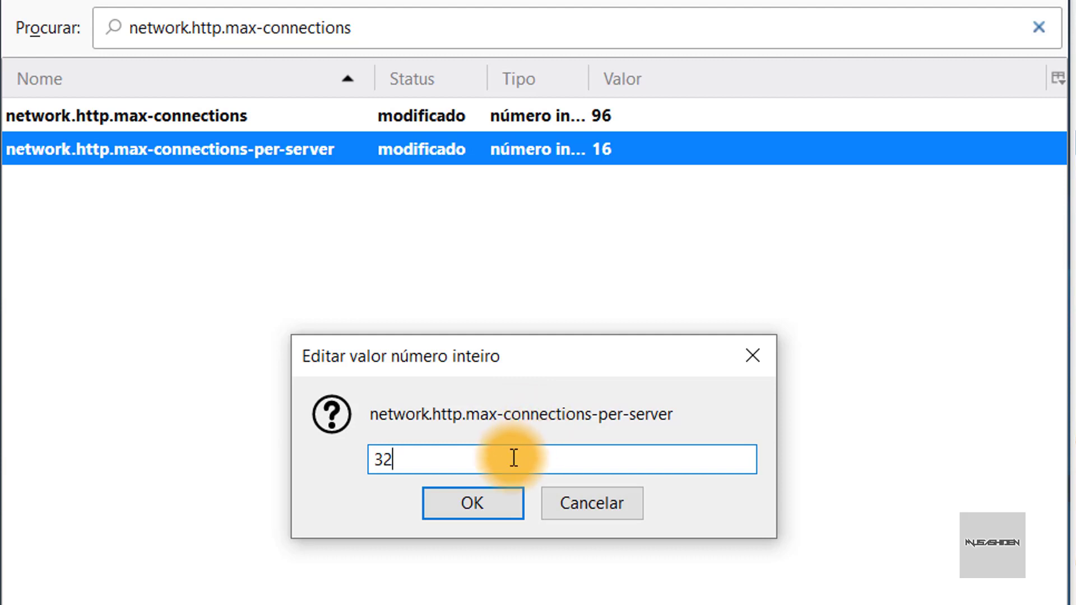
{"action": "left_click", "coordinate": [492, 503]}
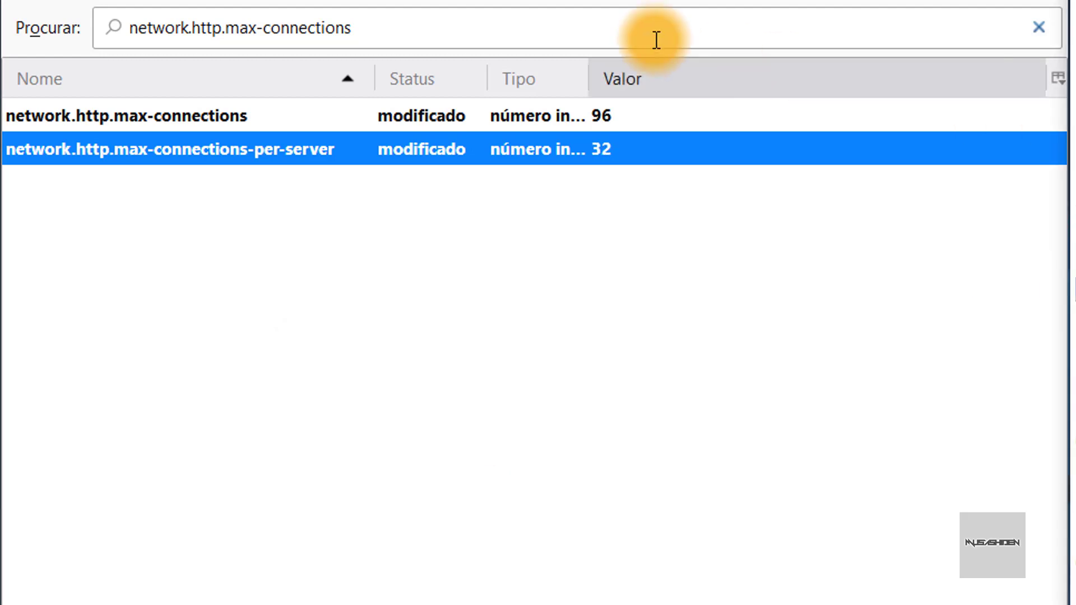
Find the parameter Network.http.max-persistent-connections-per-server and set its value to 10.
{"action": "left_click_drag", "start_coordinate": [505, 28], "coordinate": [39, 49]}
{"action": "type", "text": "Network.http.max-persistent-connections-per-server"}
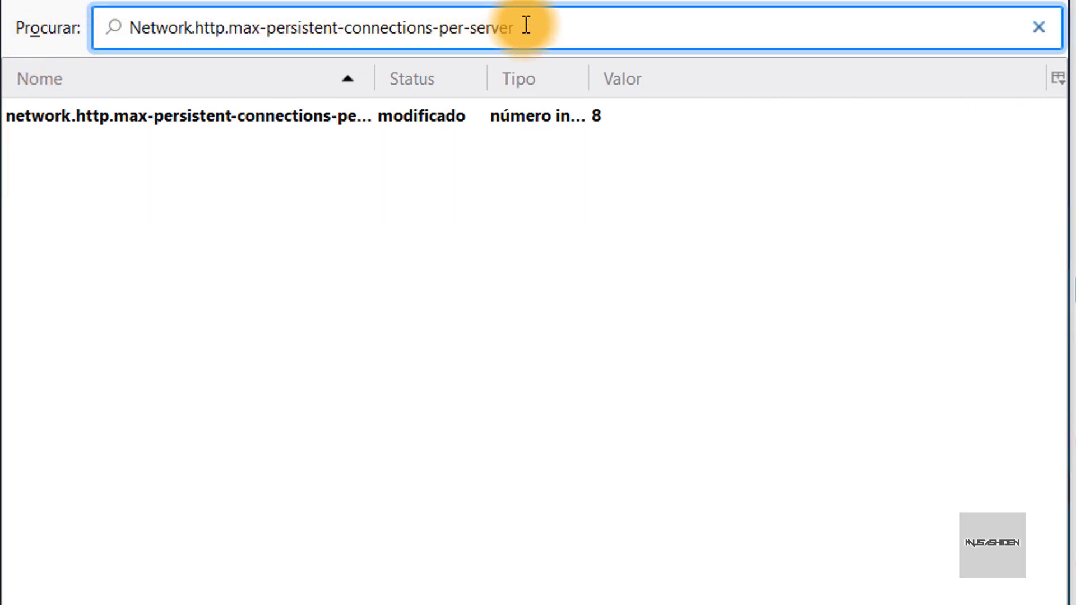
{"action": "left_click", "coordinate": [193, 116]}
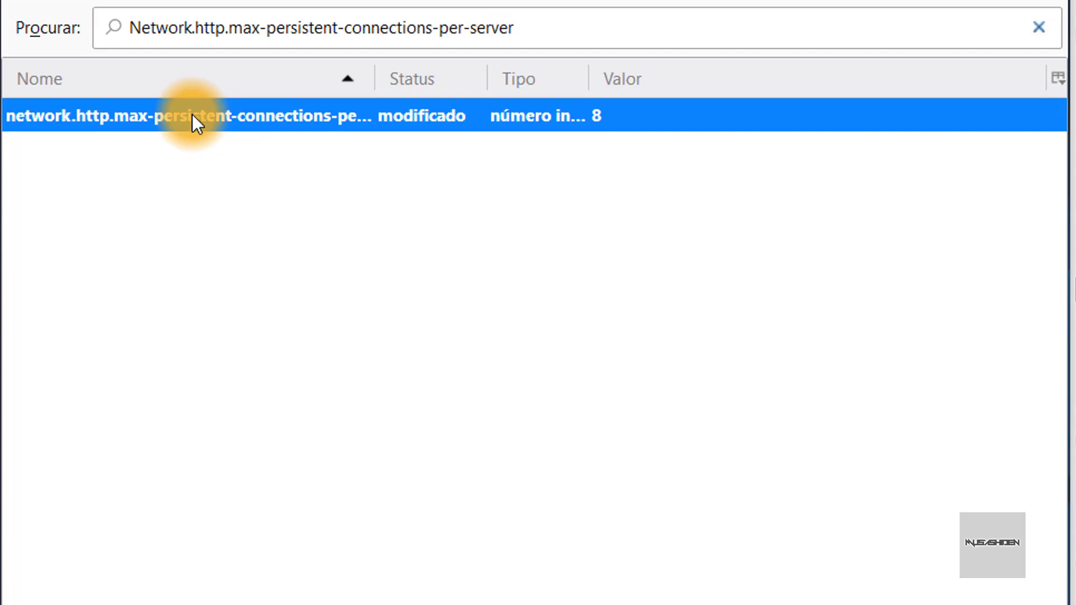
{"action": "double_click", "coordinate": [358, 119]}
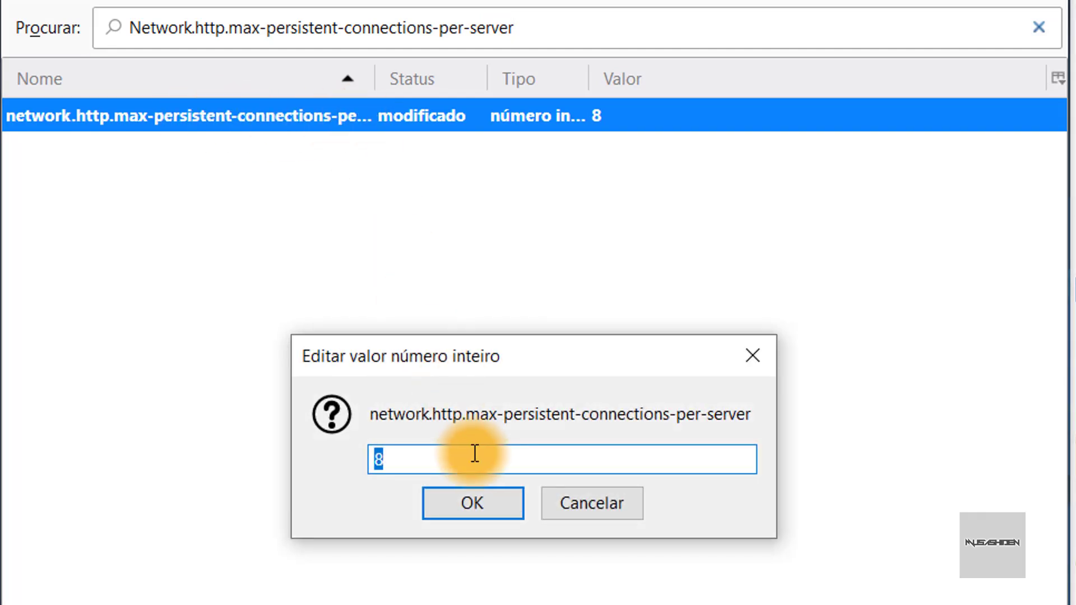
{"action": "type", "text": "10"}
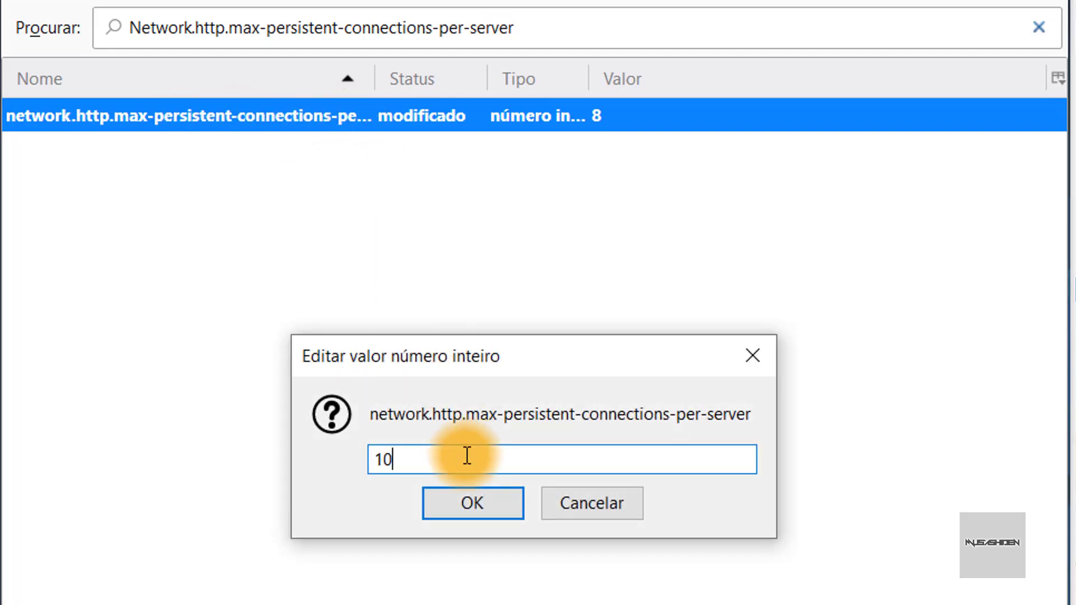
{"action": "left_click", "coordinate": [489, 506]}
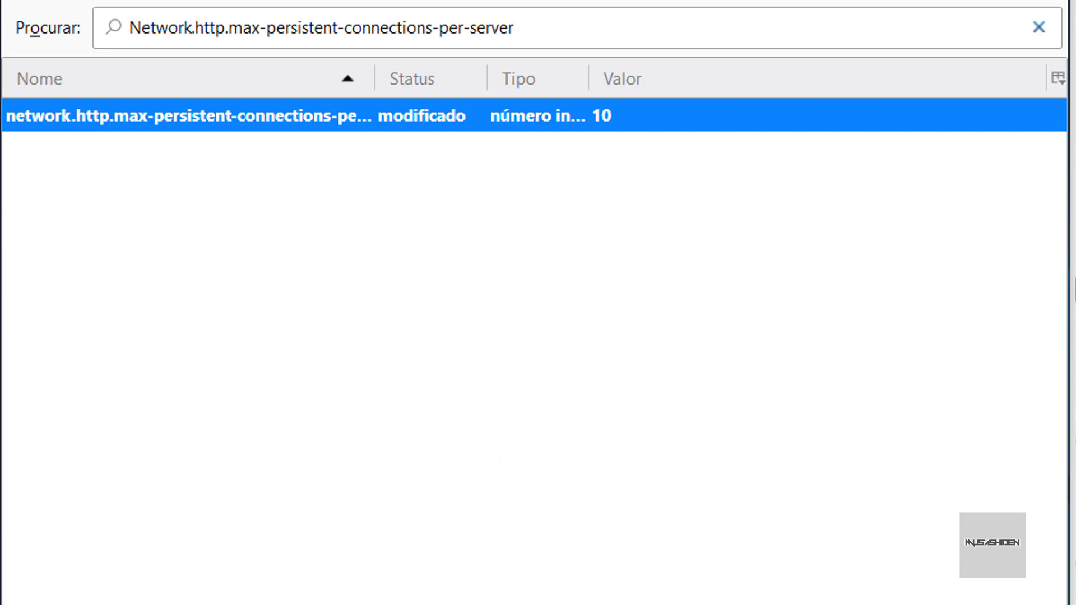
Find the parameter image.mem.animated.discardable and switch it to false.
{"action": "left_click", "coordinate": [1047, 30]}
{"action": "left_click", "coordinate": [628, 34]}
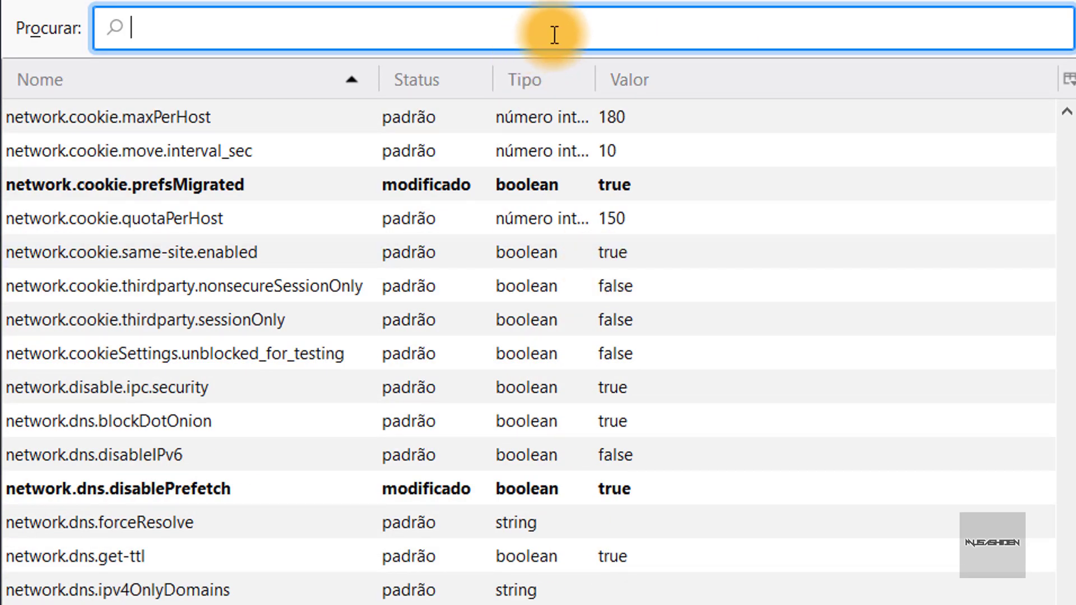
{"action": "type", "text": "image.mem.animated.discardable"}
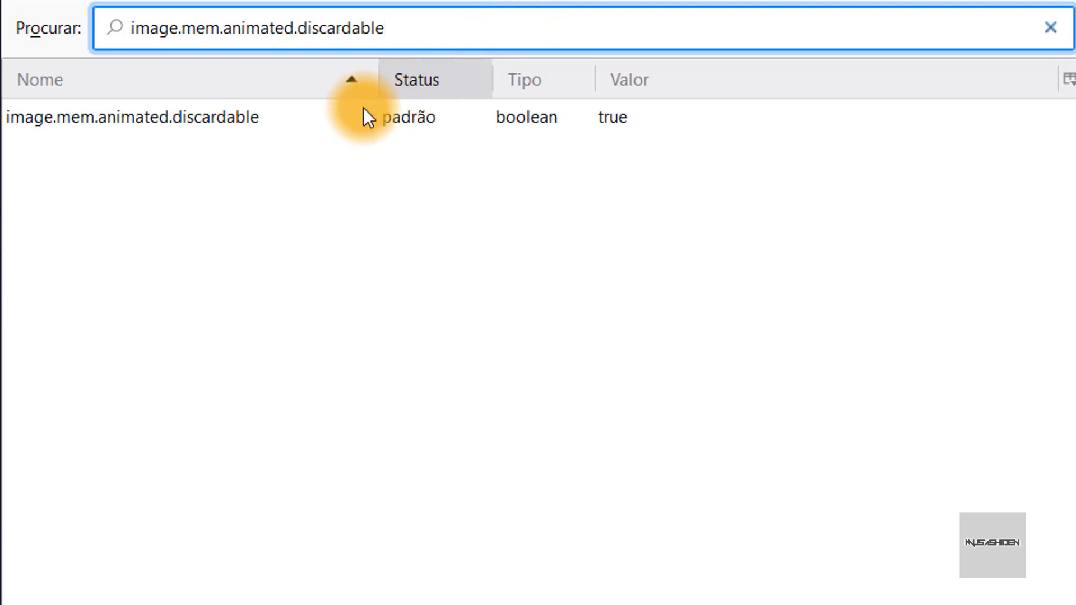
{"action": "left_click", "coordinate": [268, 121]}
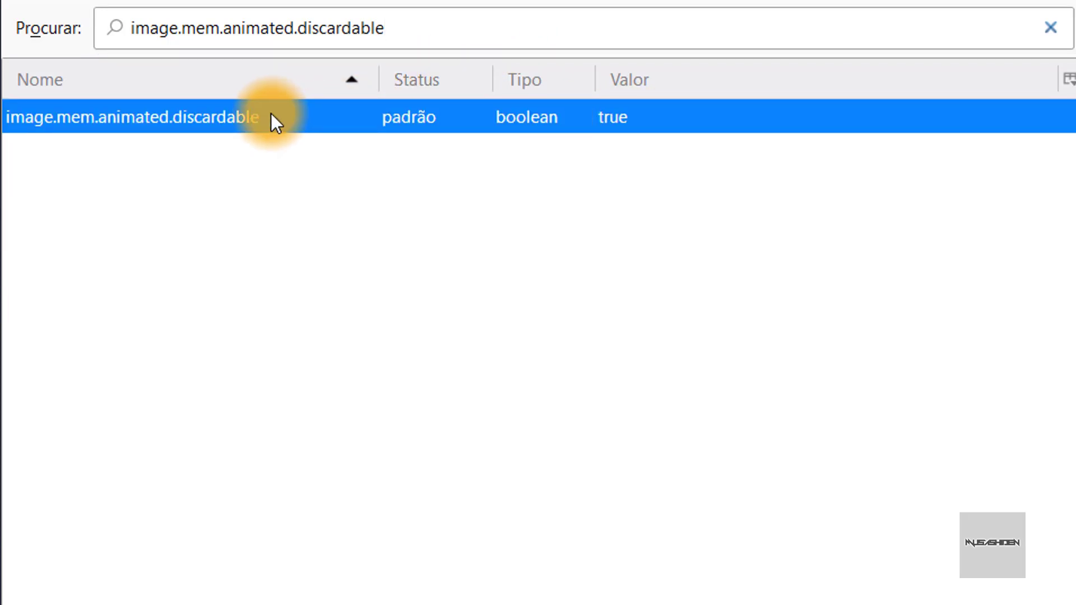
{"action": "double_click", "coordinate": [271, 115]}
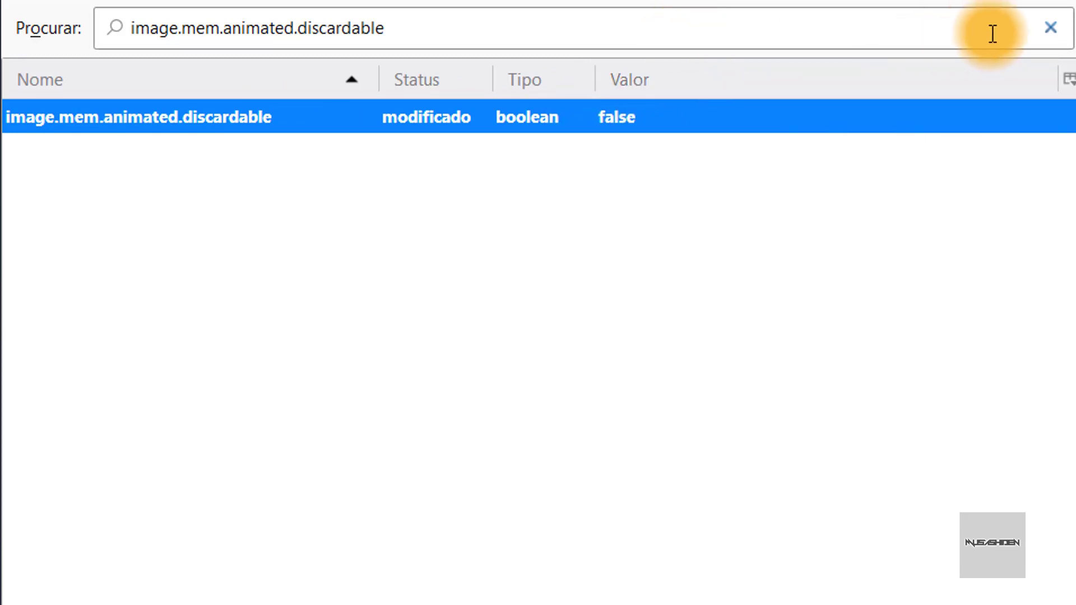
Find the parameter Dom.max_chrome_script_run_time and set its value to 240.
{"action": "left_click", "coordinate": [1050, 29]}
{"action": "left_click", "coordinate": [666, 27]}
{"action": "type", "text": "Dom.max_chrome_script_run_time"}
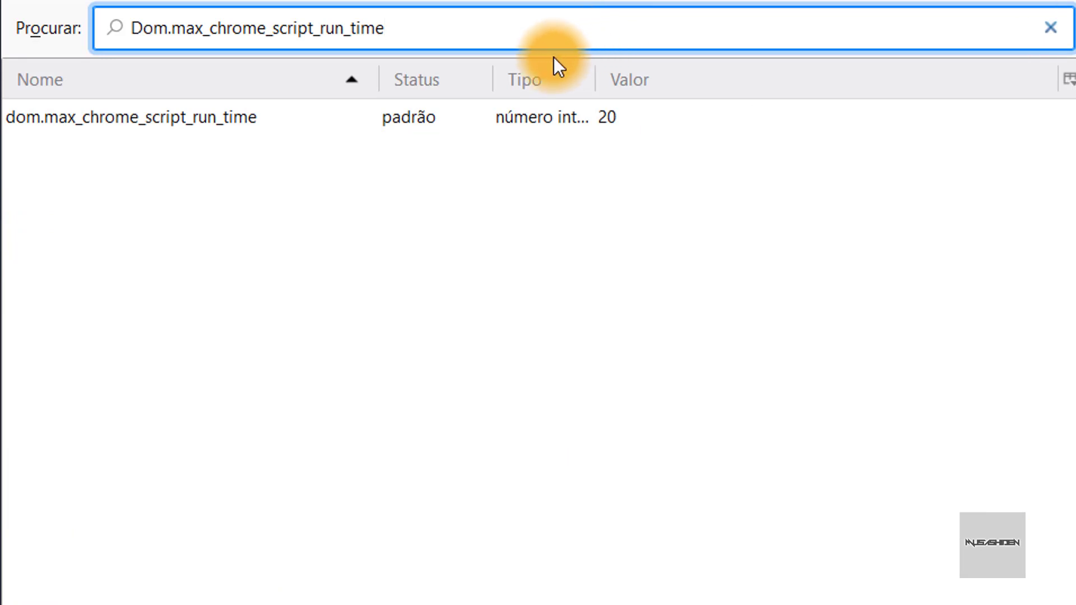
{"action": "left_click", "coordinate": [238, 116]}
{"action": "double_click", "coordinate": [237, 116]}
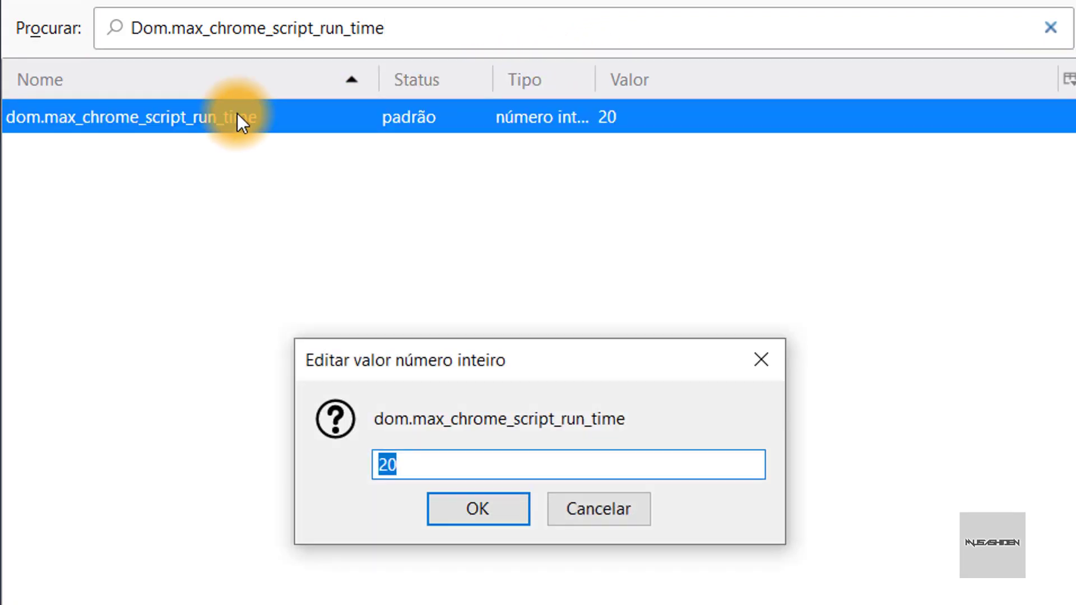
{"action": "type", "text": "240"}
{"action": "left_click", "coordinate": [483, 510]}
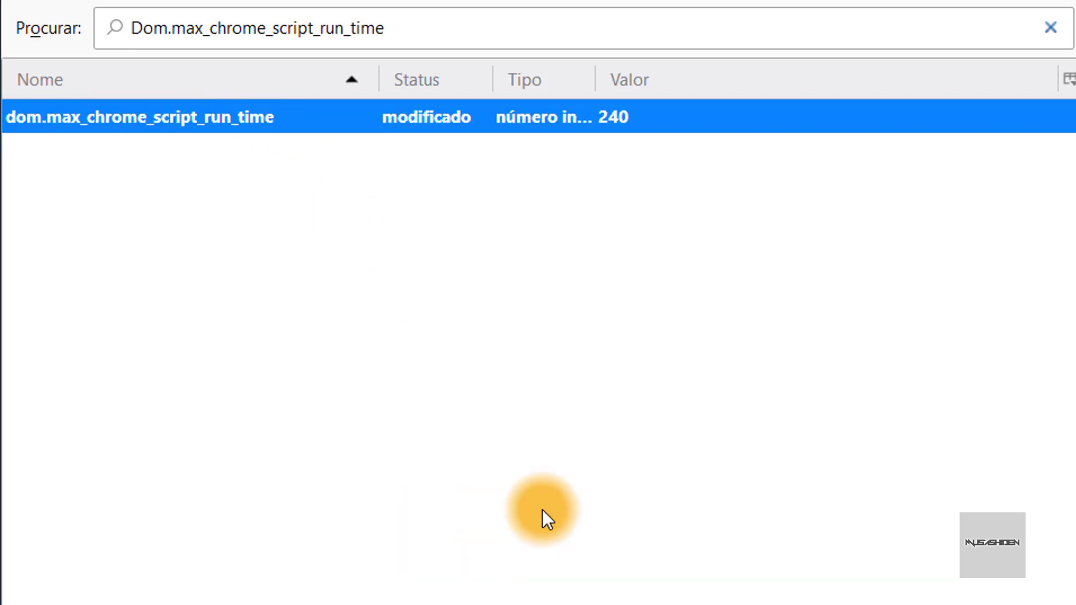
Find the parameter Dom.max_script_run_time, set its value to 240 and clear the parameter search.
{"action": "left_click_drag", "start_coordinate": [426, 31], "coordinate": [2, 81]}
{"action": "type", "text": "Dom.max_script_run_time"}
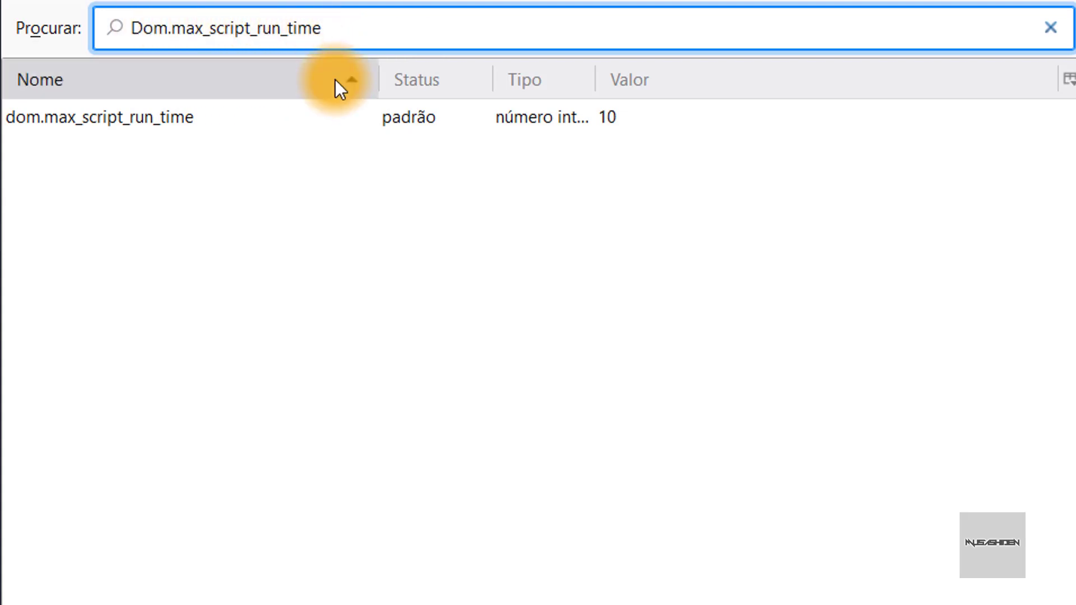
{"action": "left_click", "coordinate": [297, 123]}
{"action": "double_click", "coordinate": [298, 123]}
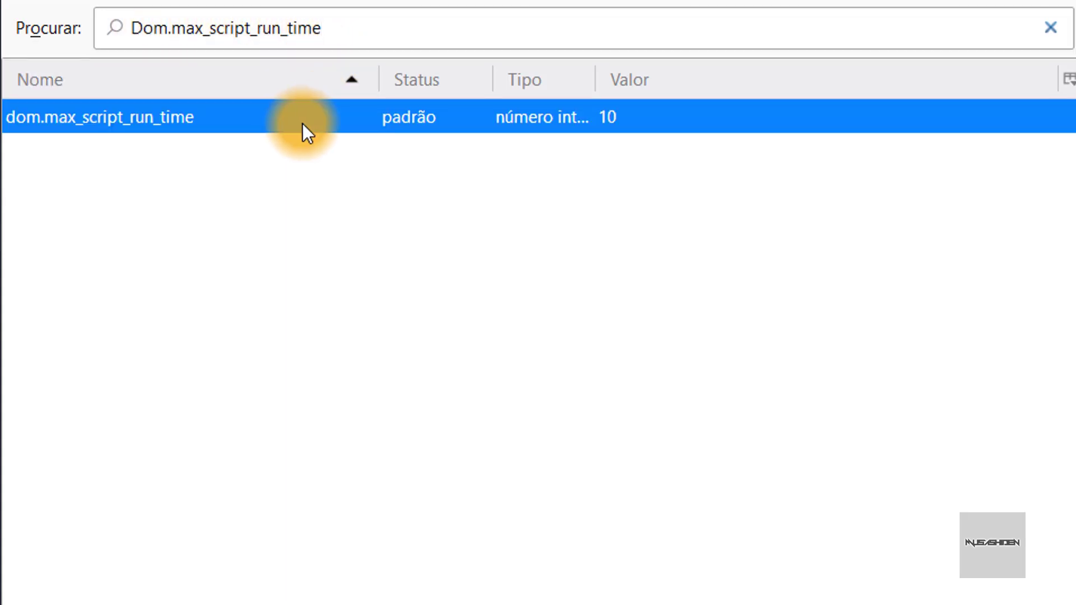
{"action": "type", "text": "240"}
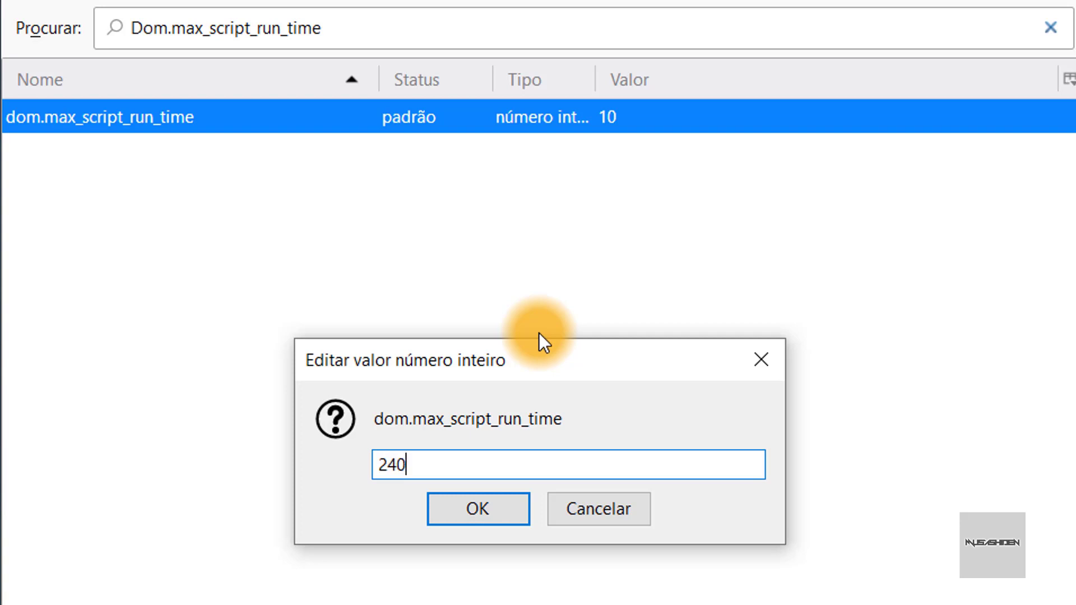
{"action": "left_click", "coordinate": [516, 516]}
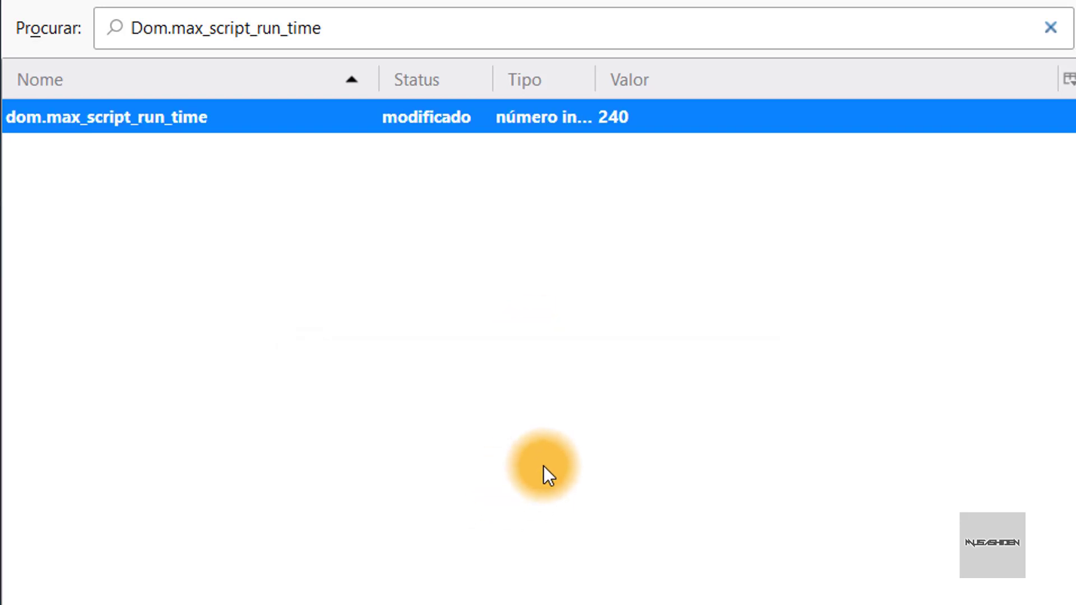
{"action": "left_click", "coordinate": [1050, 28]}
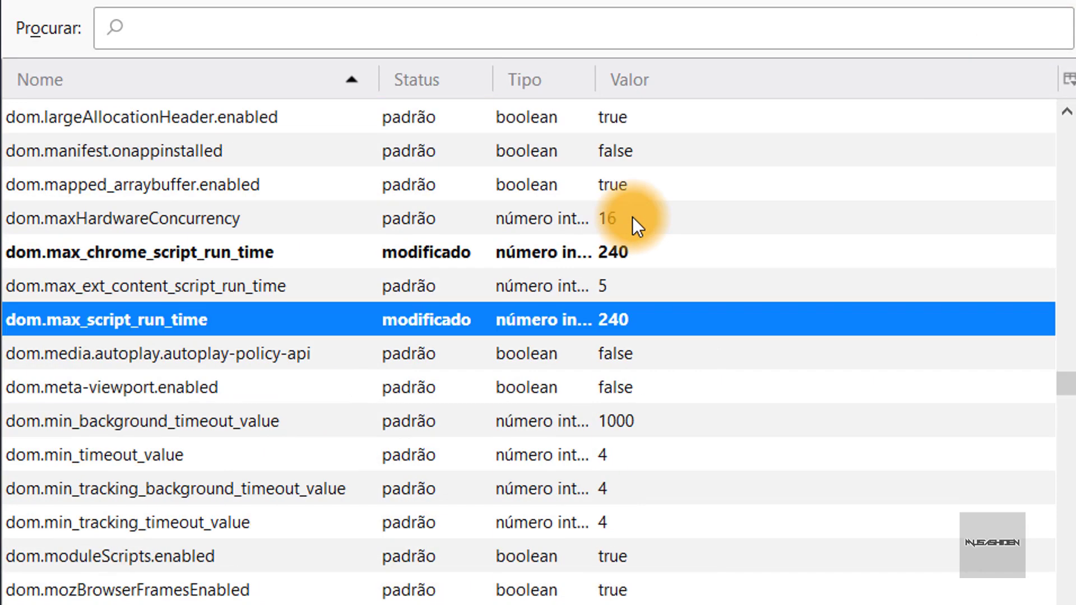
{"action": "scroll", "coordinate": [632, 216], "scroll_direction": "up", "scroll_amount": 10}
{"action": "left_click", "coordinate": [632, 216]}
{"action": "scroll", "coordinate": [634, 214], "scroll_direction": "up", "scroll_amount": 2}
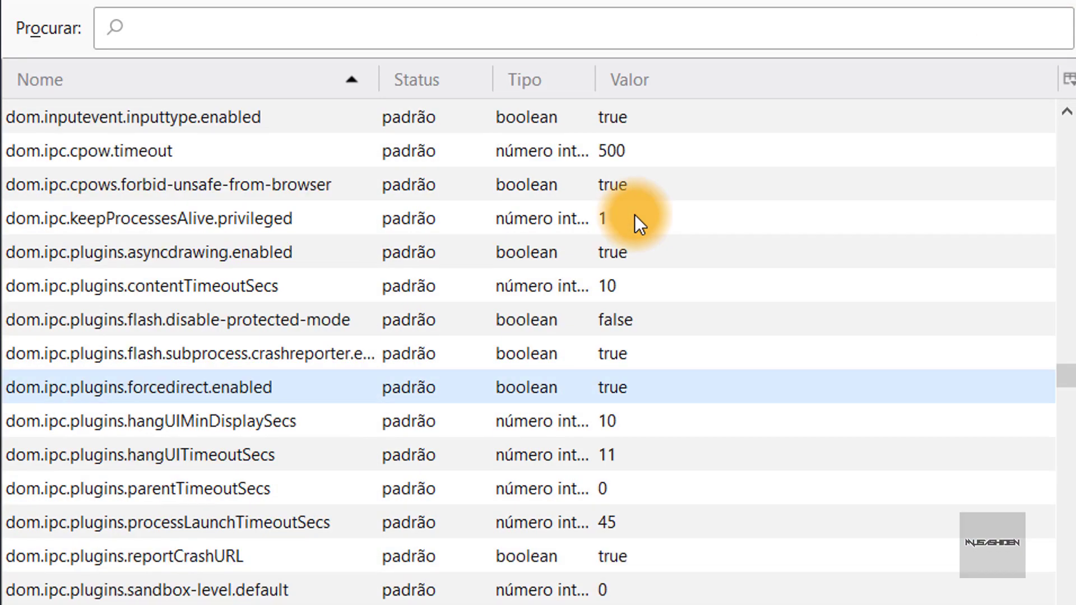
{"action": "left_click", "coordinate": [634, 214]}
{"action": "left_click", "coordinate": [655, 190]}
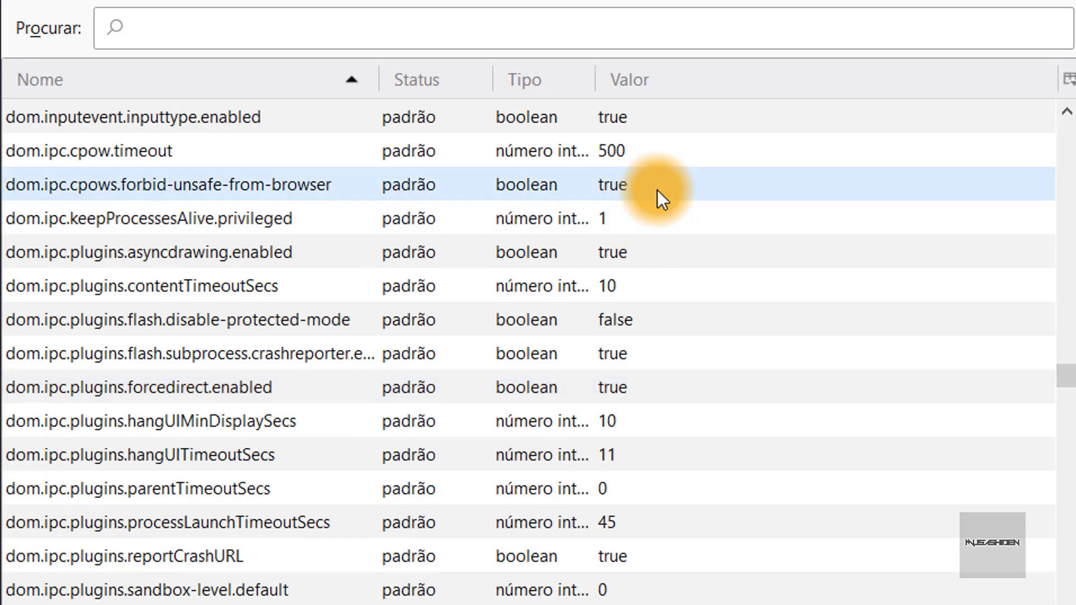
{"action": "left_click", "coordinate": [601, 160]}
{"action": "scroll", "coordinate": [601, 160], "scroll_direction": "down", "scroll_amount": 5}
{"action": "scroll", "coordinate": [600, 161], "scroll_direction": "up", "scroll_amount": 8}
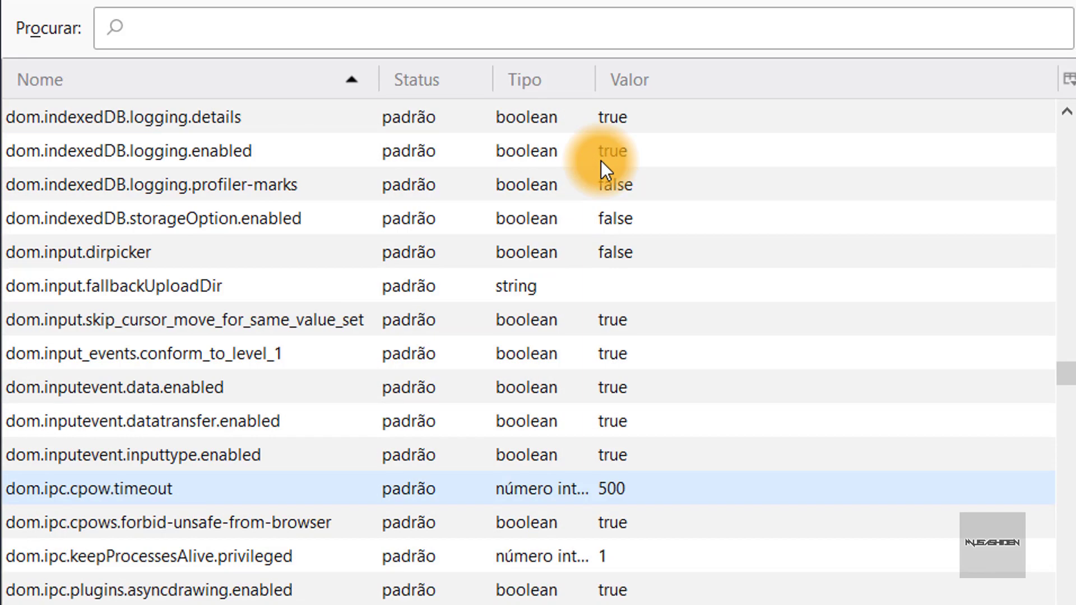
{"action": "scroll", "coordinate": [601, 161], "scroll_direction": "up", "scroll_amount": 2}
Find the parameter Network.predictor.enable-prefetch and switch it to true.
{"action": "left_click", "coordinate": [523, 29]}
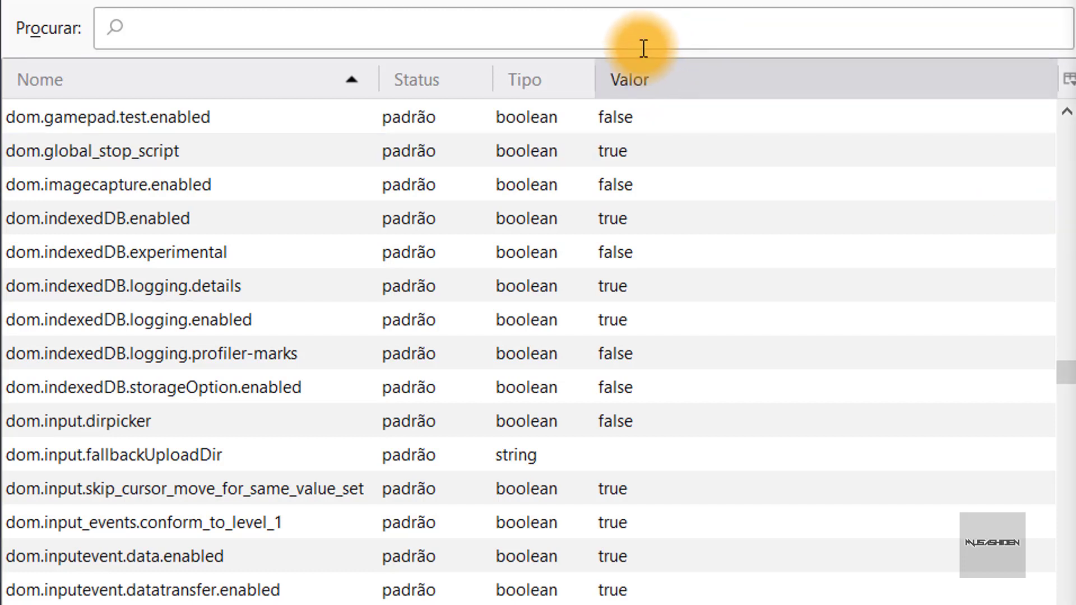
{"action": "type", "text": "Network.predictor.enable-prefetch"}
{"action": "left_click_drag", "start_coordinate": [197, 28], "coordinate": [456, 29]}
{"action": "left_click", "coordinate": [459, 29]}
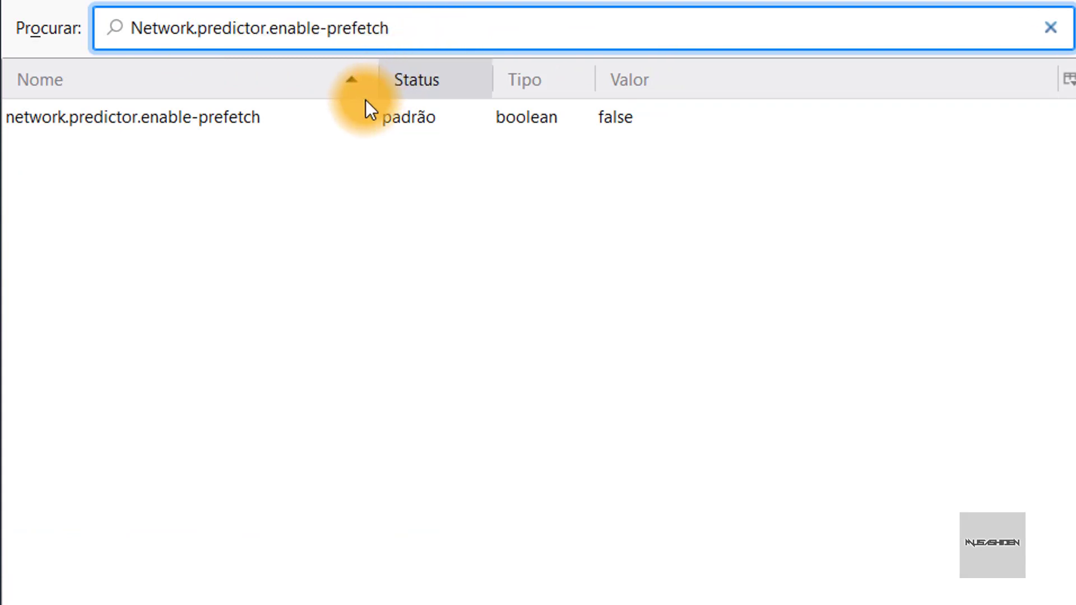
{"action": "left_click", "coordinate": [287, 121]}
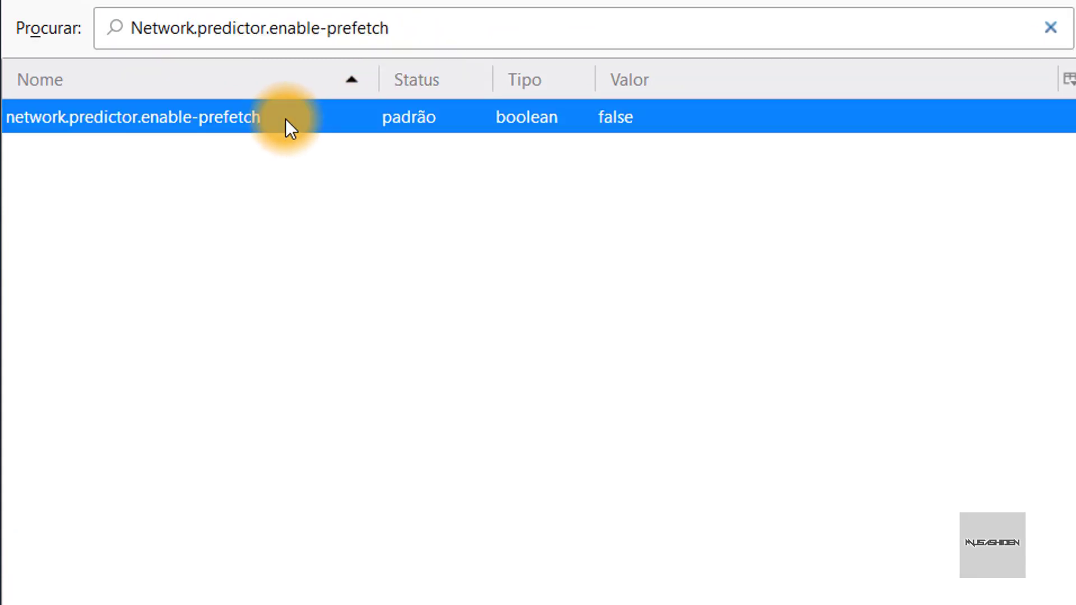
{"action": "double_click", "coordinate": [372, 115]}
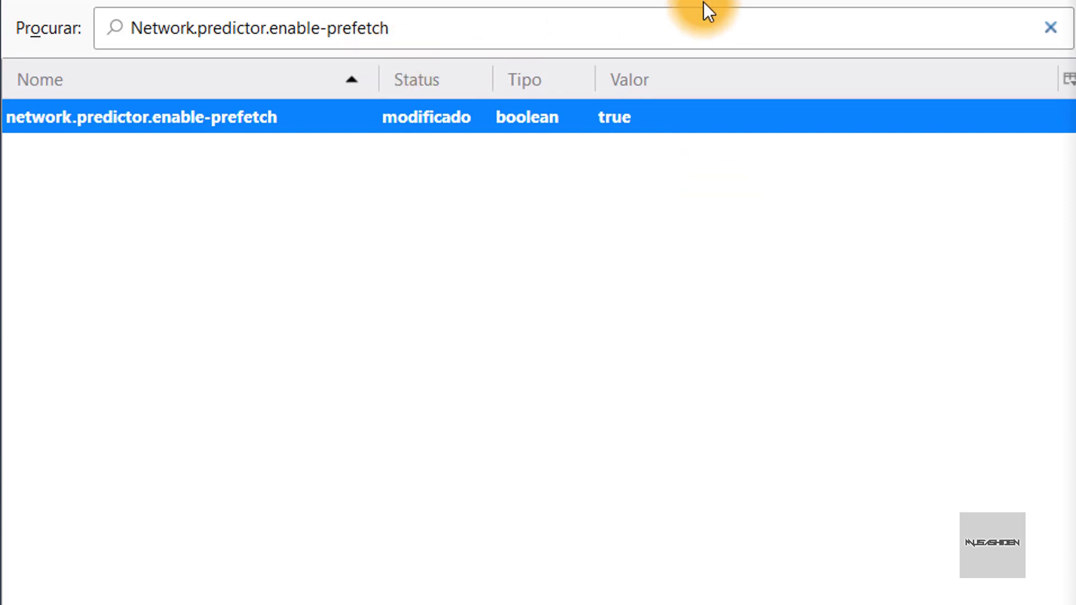
Clear the parameter search, load facebook.com in a new tab to check how it opens, and close that tab.
{"action": "left_click", "coordinate": [1041, 26]}
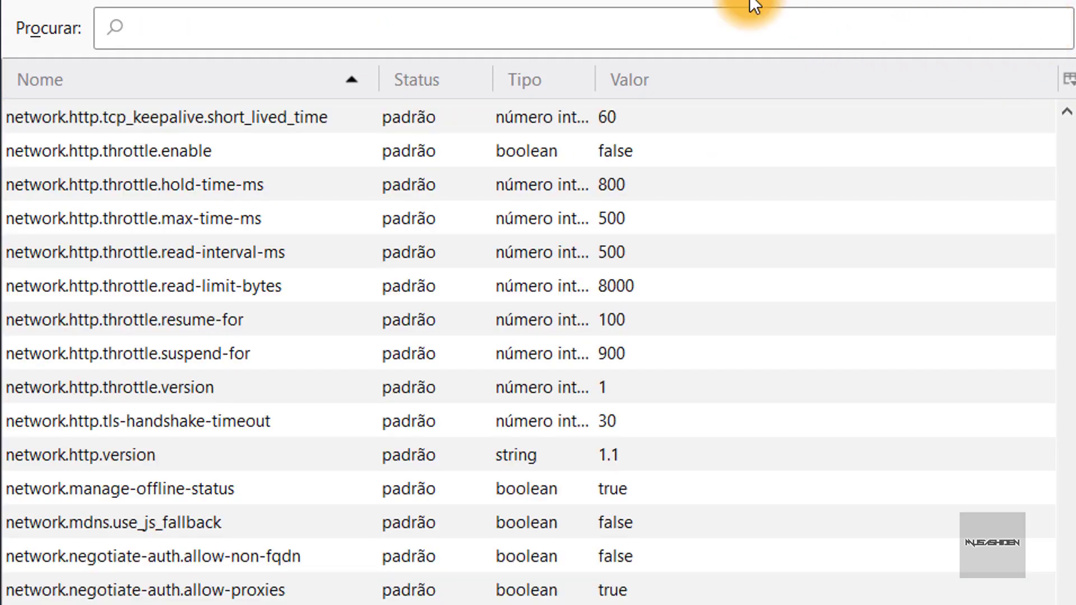
{"action": "key", "text": "ctrl+t"}
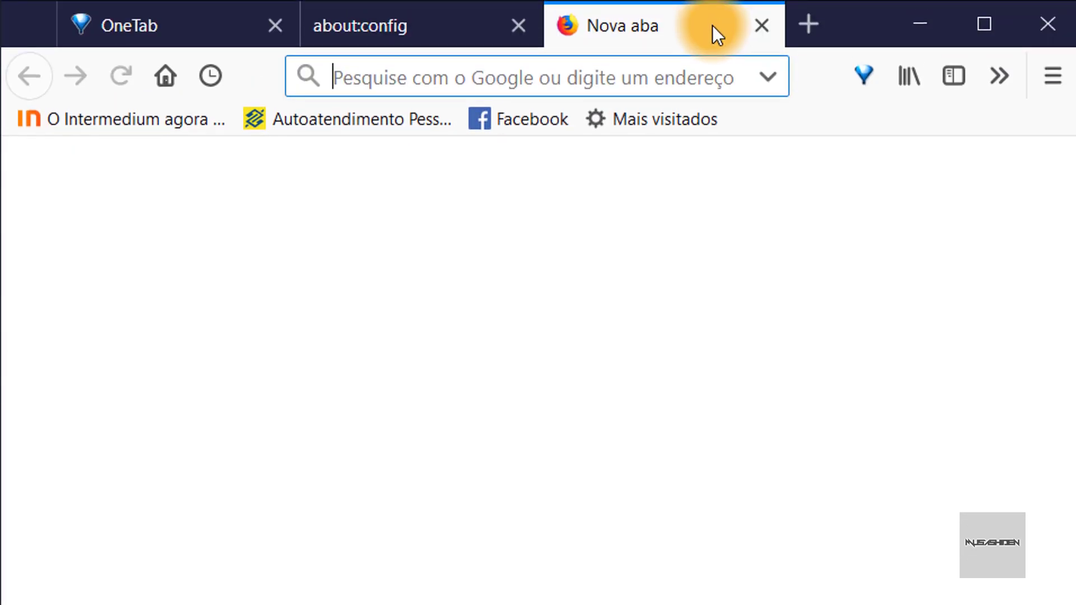
{"action": "type", "text": "facebook.com/"}
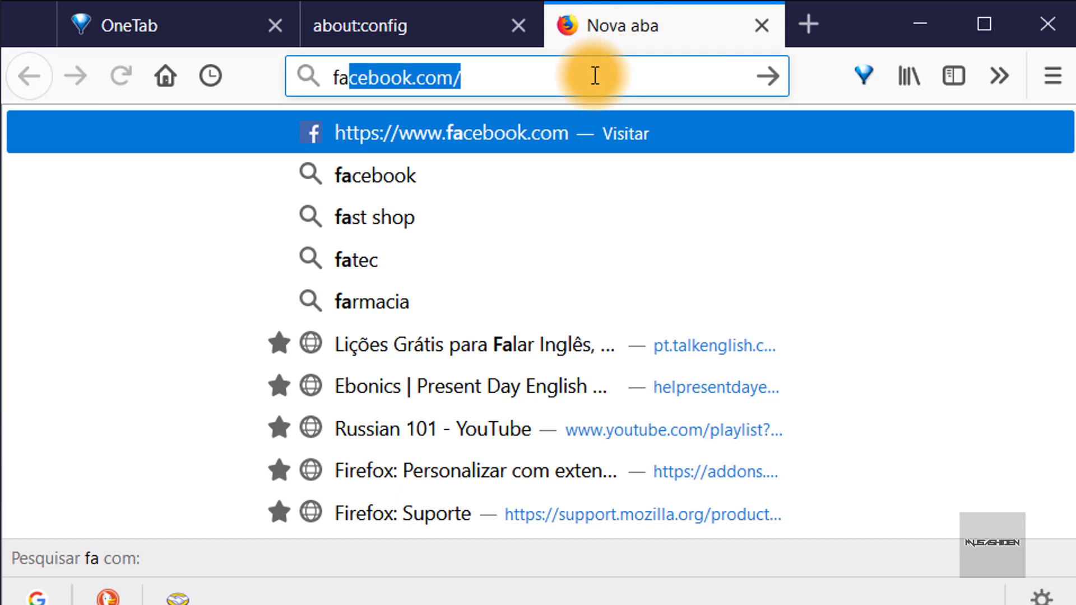
{"action": "key", "text": "Return"}
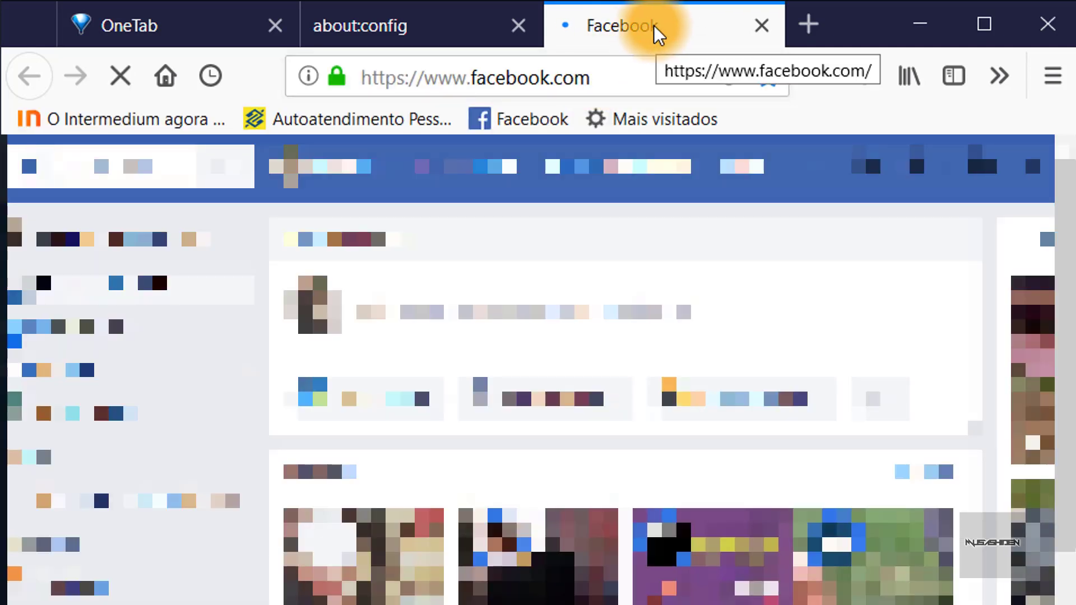
{"action": "middle_click", "coordinate": [657, 34]}
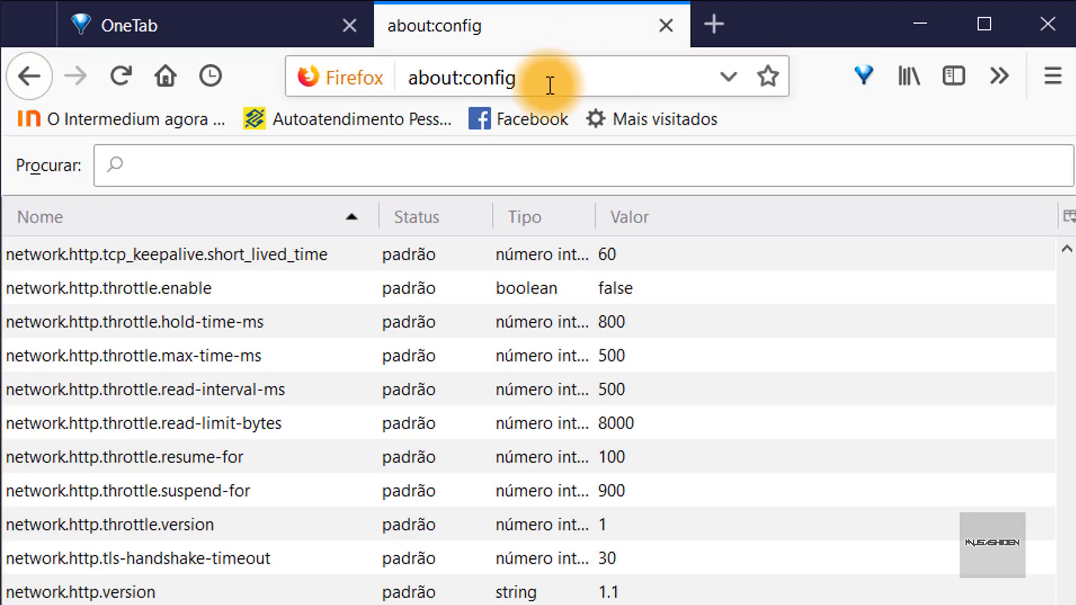
Look up the parameter Network.predictor.enable-prefetch again to check its value and clear the search.
{"action": "left_click", "coordinate": [449, 159]}
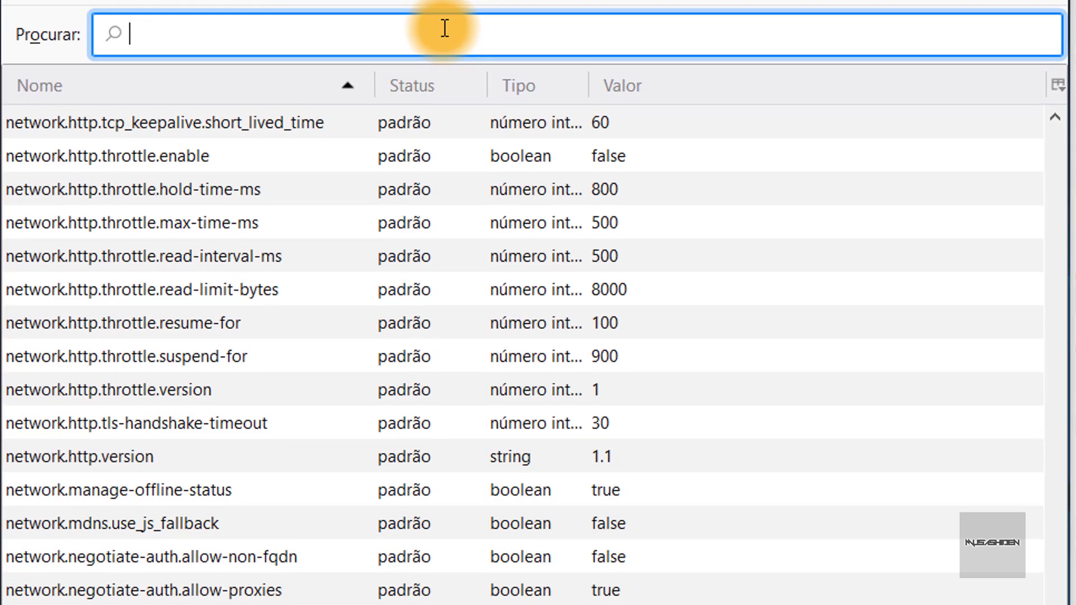
{"action": "type", "text": "Network.predictor.enable-prefetch"}
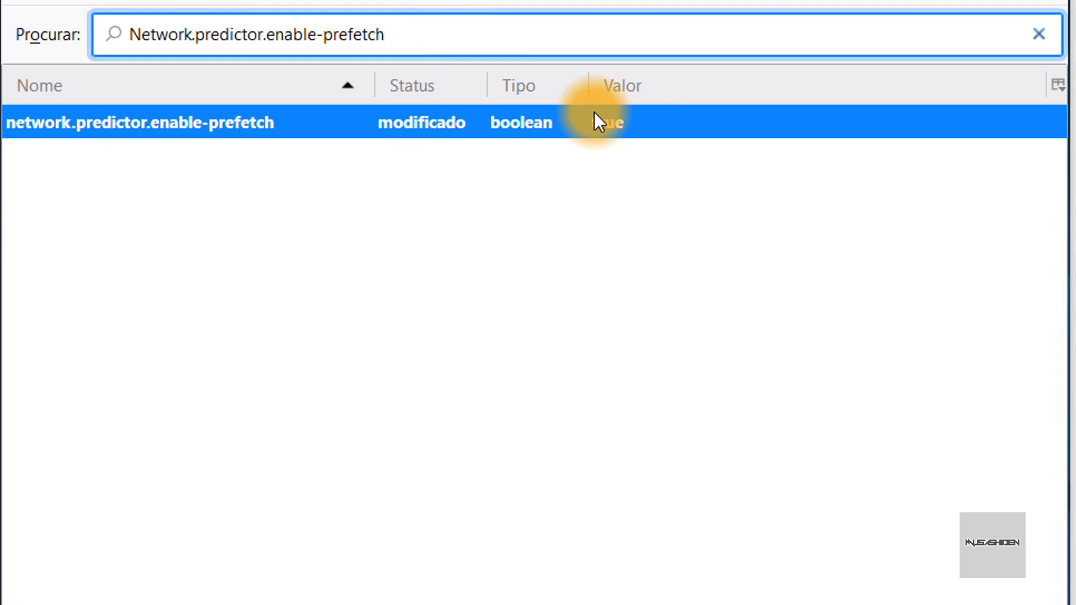
{"action": "left_click", "coordinate": [1039, 33]}
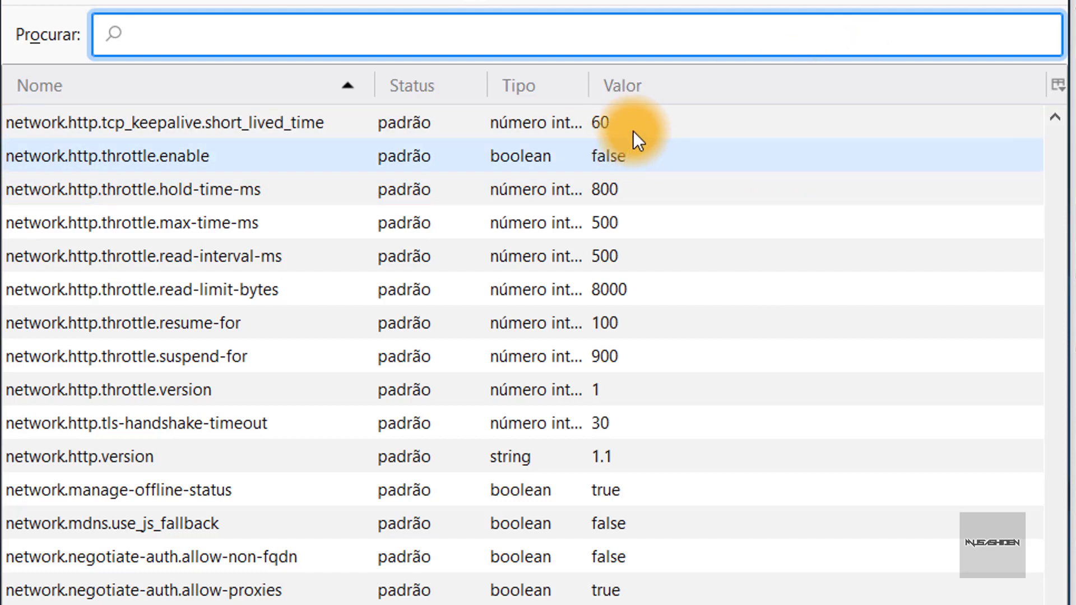
{"action": "scroll", "coordinate": [648, 115], "scroll_direction": "down", "scroll_amount": 5}
{"action": "scroll", "coordinate": [648, 112], "scroll_direction": "up", "scroll_amount": 8}
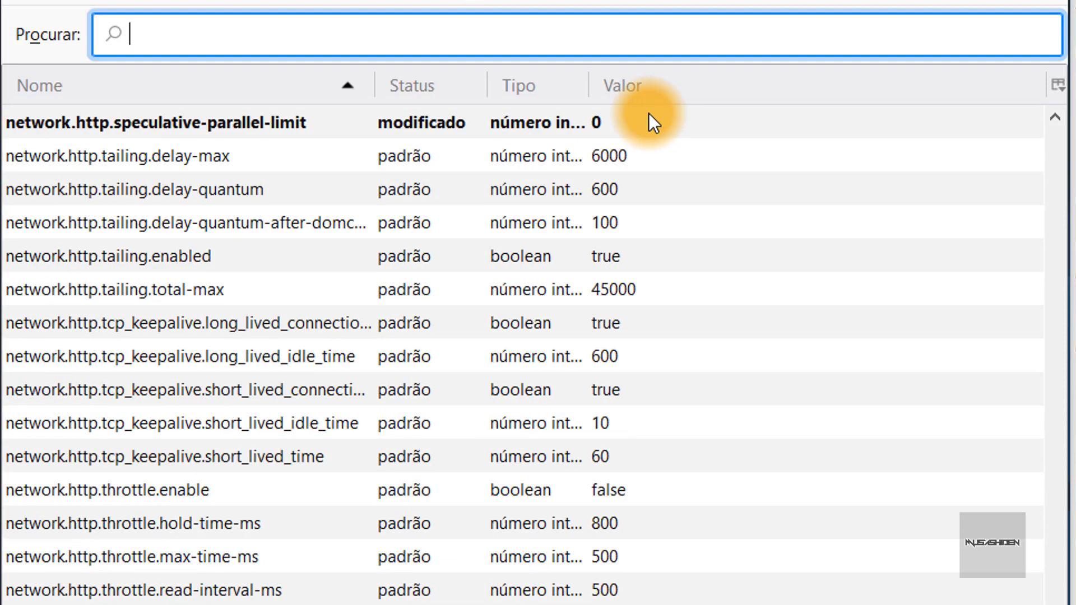
Open Task Manager, view the memory performance graph, and move the window out of the way of the parameter list.
{"action": "key", "text": "ctrl+shift+Escape"}
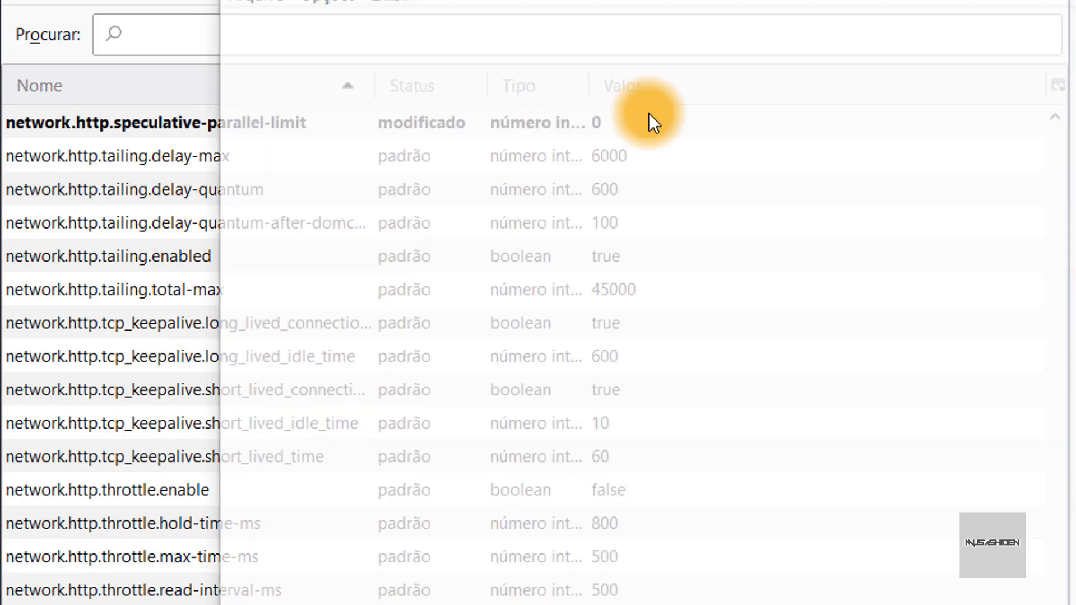
{"action": "left_click", "coordinate": [393, 22]}
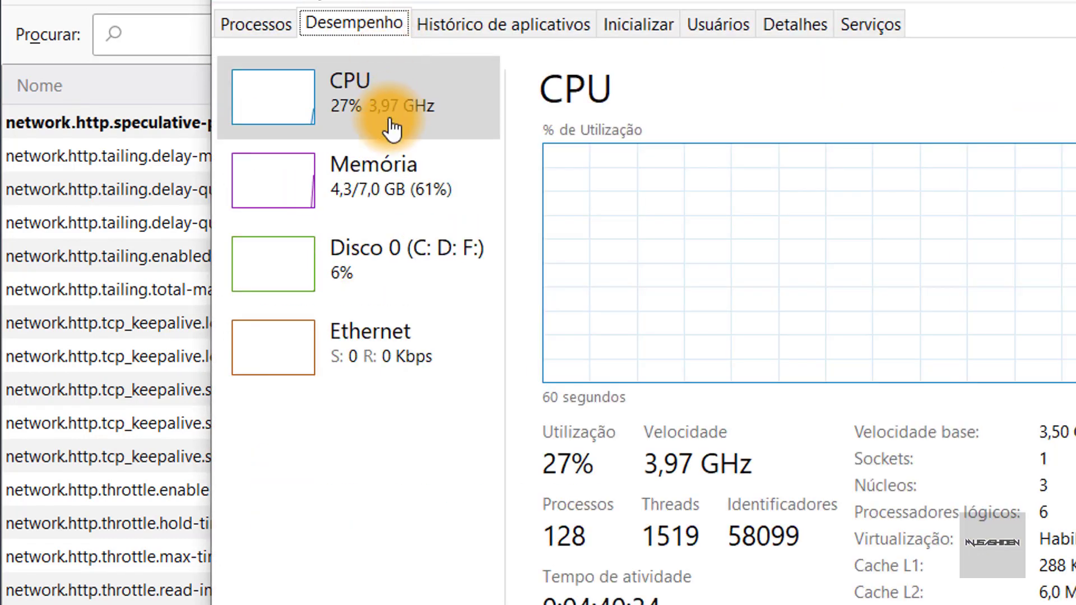
{"action": "left_click", "coordinate": [365, 171]}
{"action": "left_click_drag", "start_coordinate": [628, 0], "coordinate": [1075, 14]}
{"action": "left_click_drag", "start_coordinate": [737, 137], "coordinate": [1075, 145]}
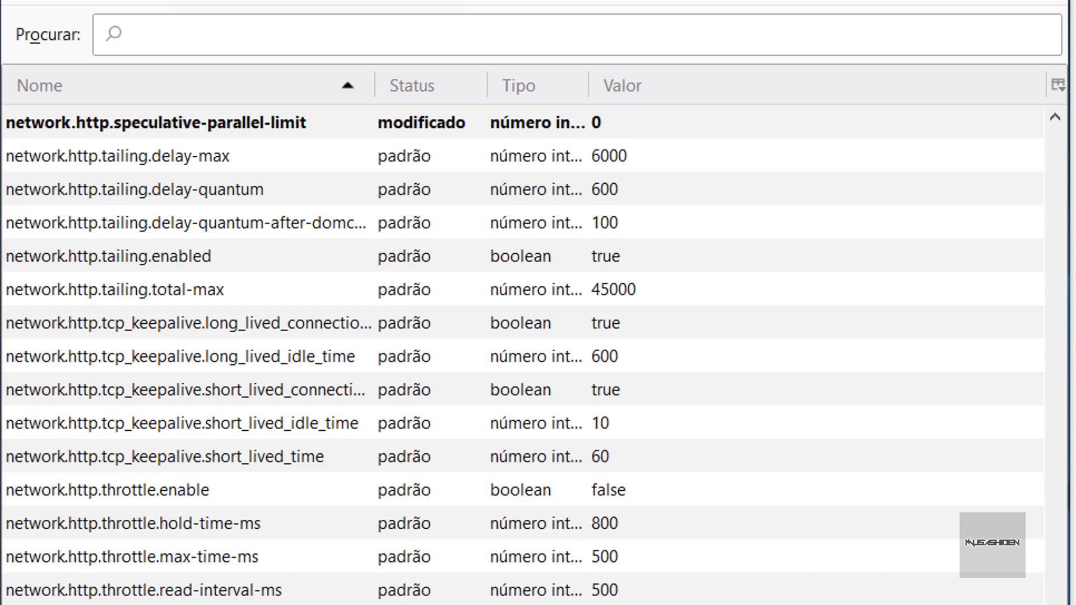
{"action": "left_click", "coordinate": [786, 45]}
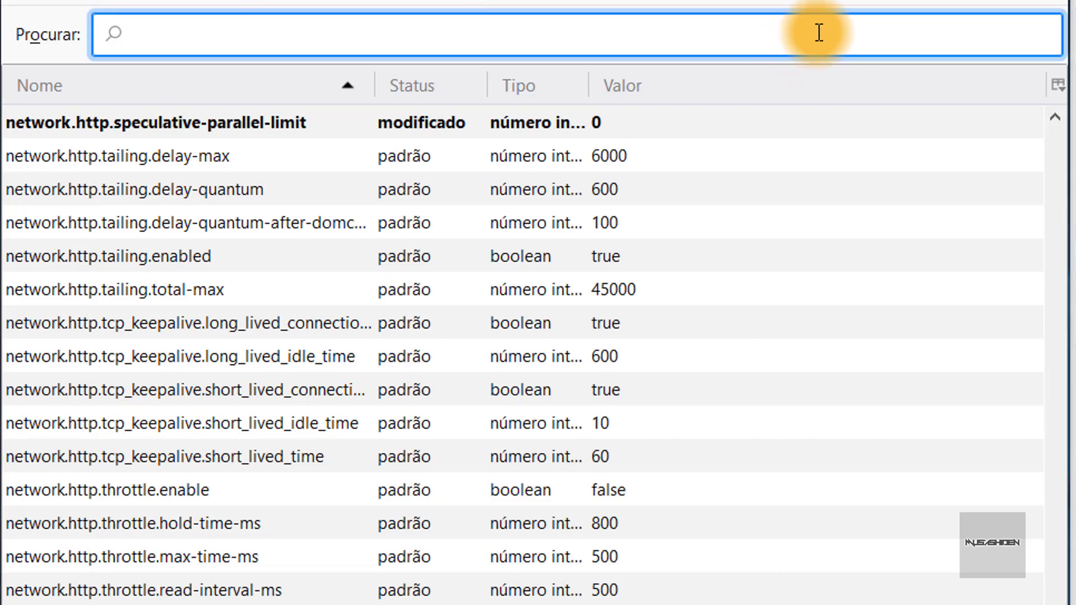
{"action": "key", "text": "alt+Tab"}
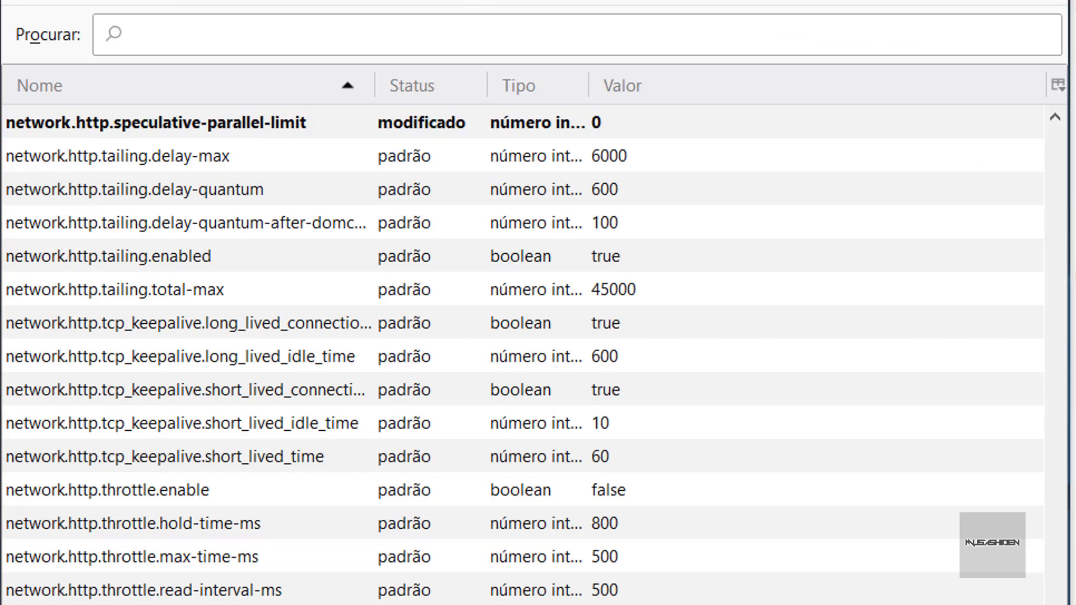
{"action": "key", "text": "alt+Tab"}
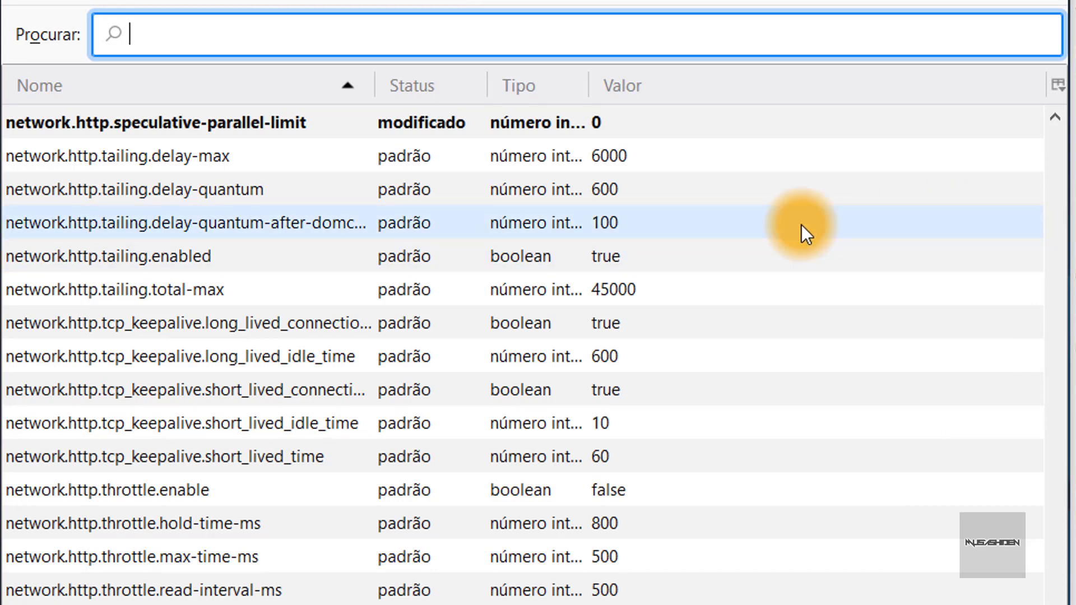
{"action": "scroll", "coordinate": [755, 291], "scroll_direction": "down", "scroll_amount": 5}
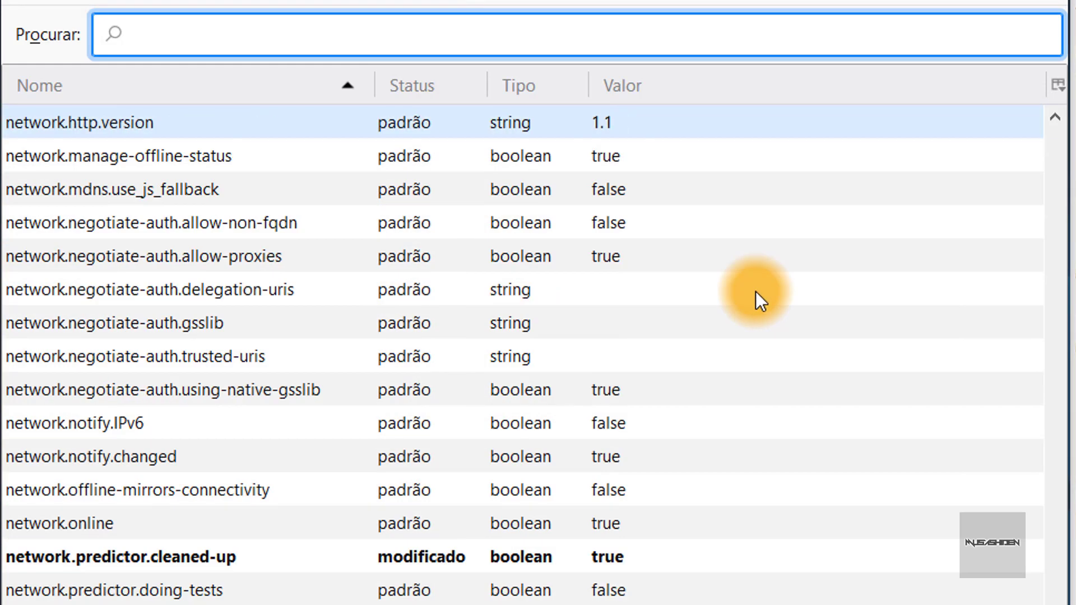
{"action": "scroll", "coordinate": [756, 291], "scroll_direction": "up", "scroll_amount": 10}
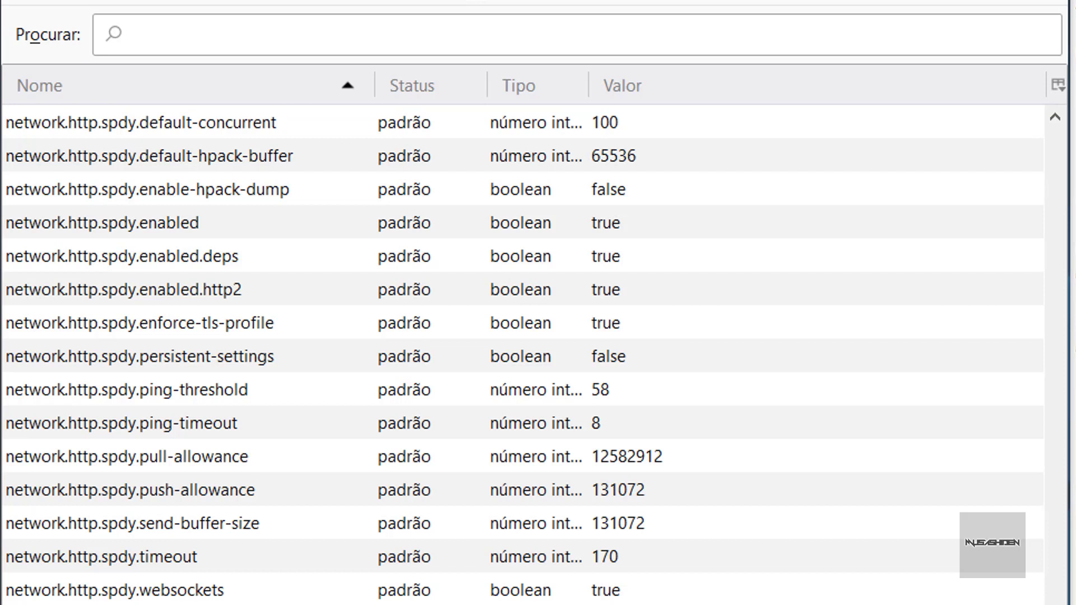
Find the parameter Browser.cache.disk.enable and switch it to false.
{"action": "left_click", "coordinate": [309, 37]}
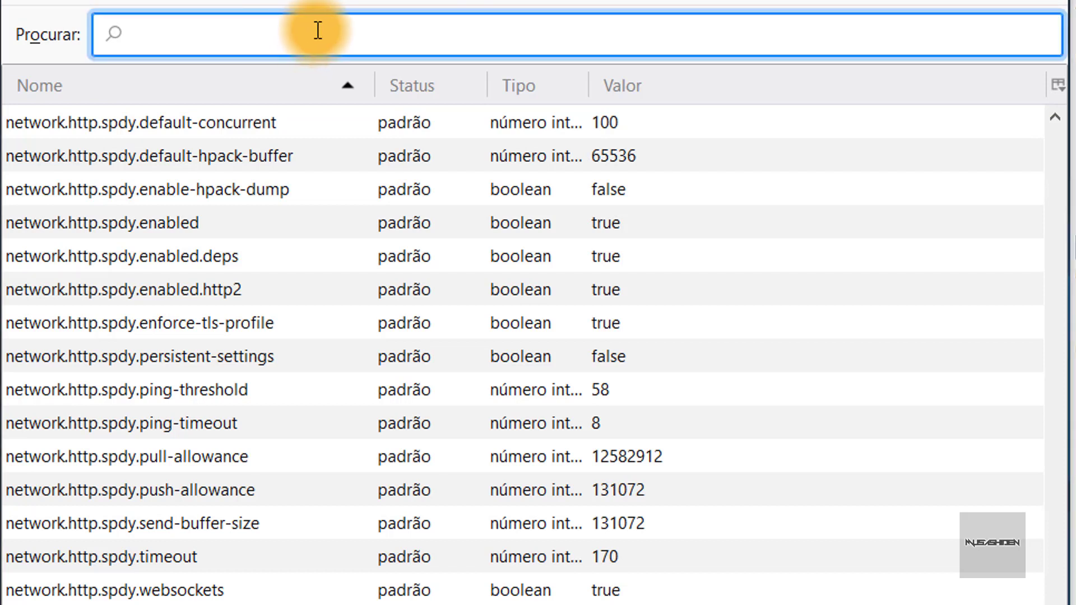
{"action": "type", "text": "Browser.cache.disk.enable"}
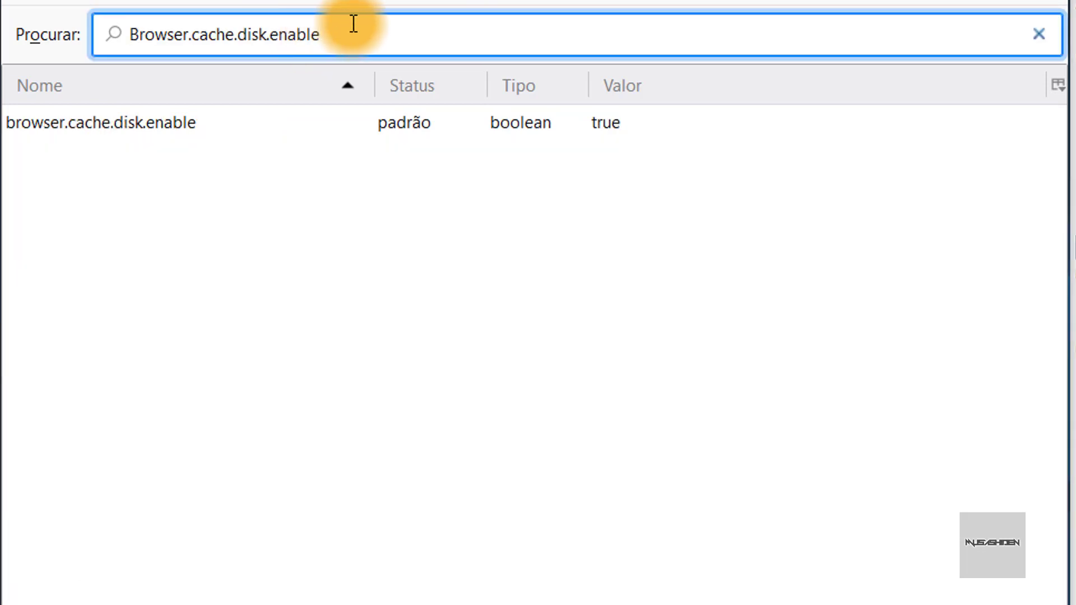
{"action": "left_click", "coordinate": [595, 127]}
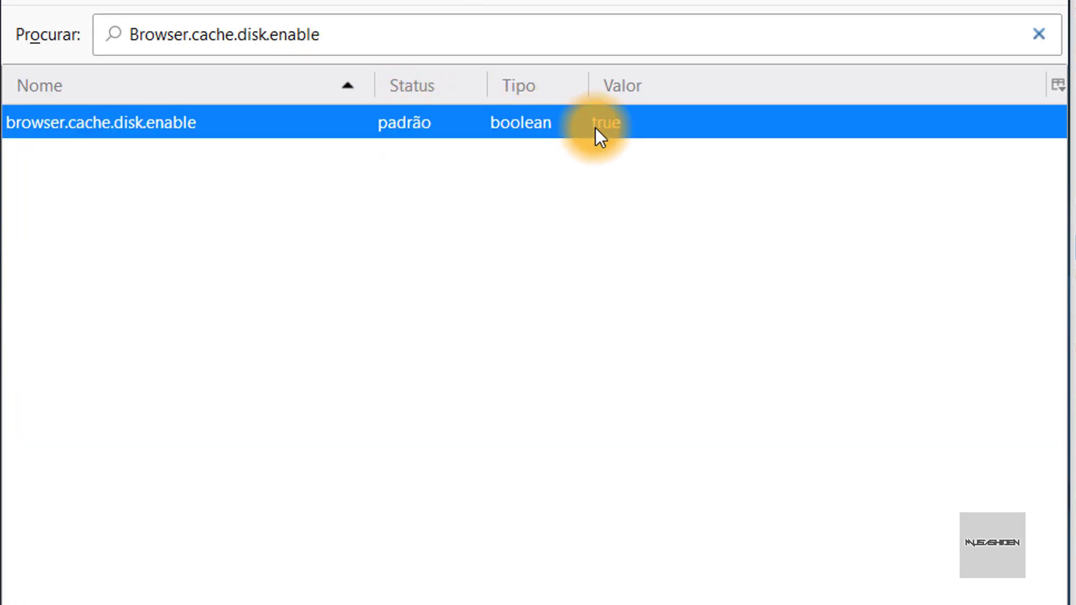
{"action": "double_click", "coordinate": [626, 120]}
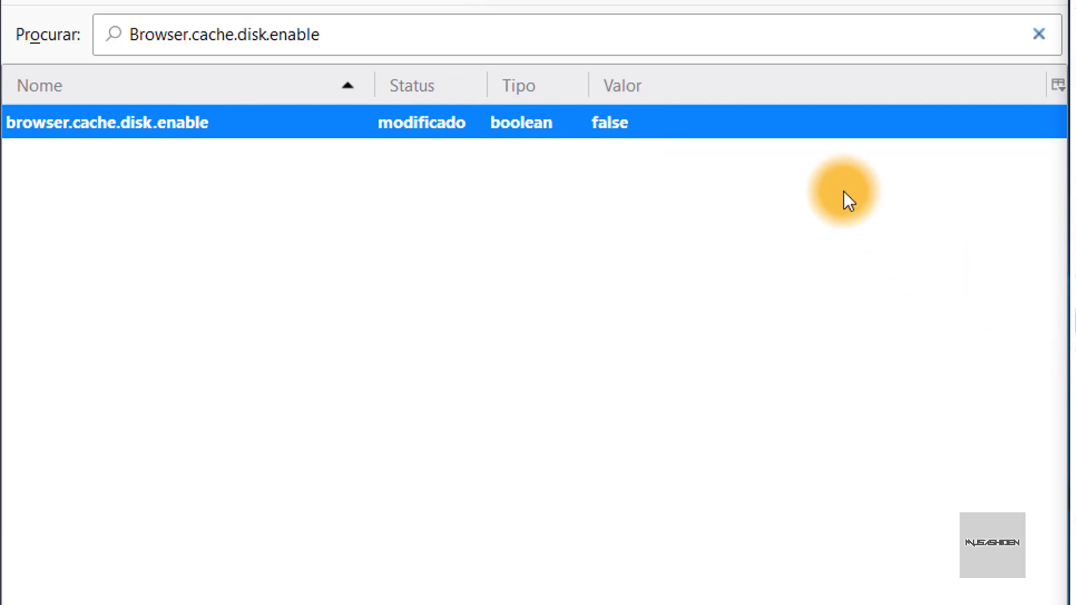
Find the parameter browser.cache.memory.enable, toggle it to false and restore it to true.
{"action": "left_click", "coordinate": [576, 34]}
{"action": "left_click_drag", "start_coordinate": [576, 34], "coordinate": [77, 28]}
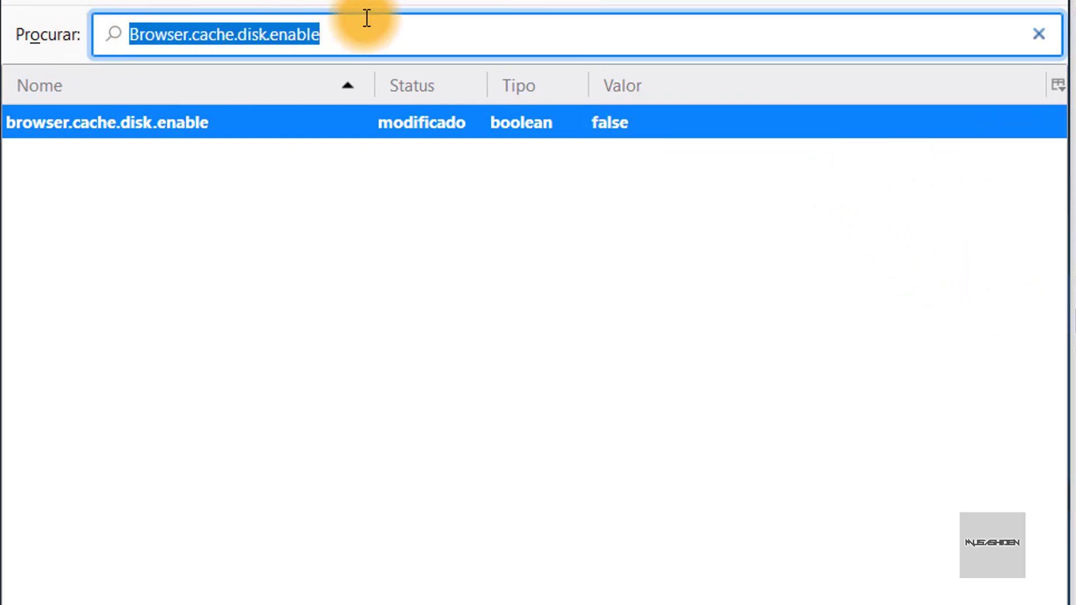
{"action": "type", "text": "browser.cache.memory.enable"}
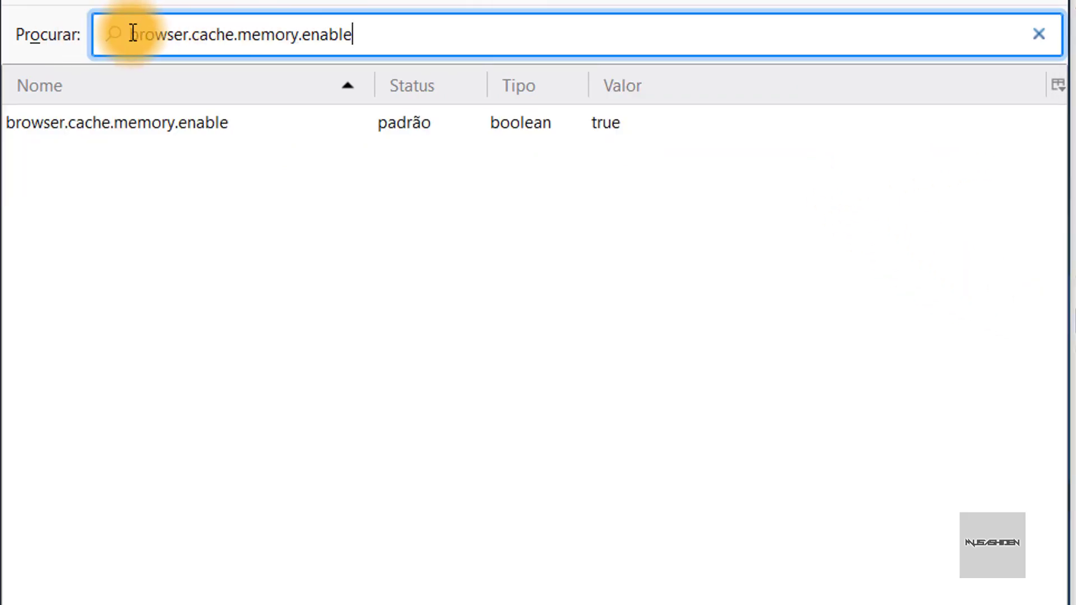
{"action": "left_click_drag", "start_coordinate": [108, 29], "coordinate": [379, 32]}
{"action": "left_click", "coordinate": [610, 128]}
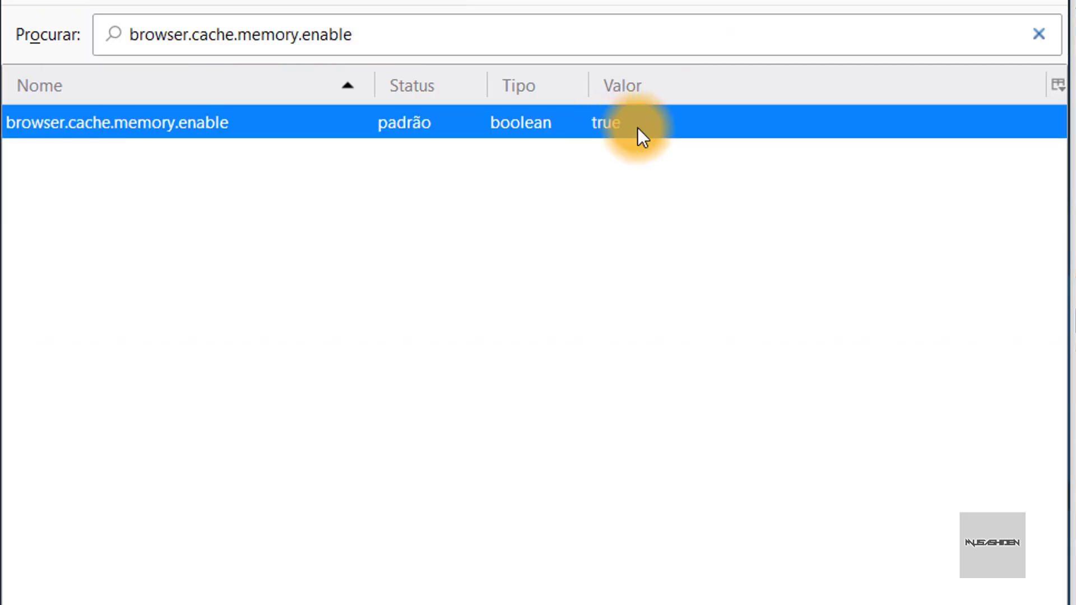
{"action": "double_click", "coordinate": [638, 127]}
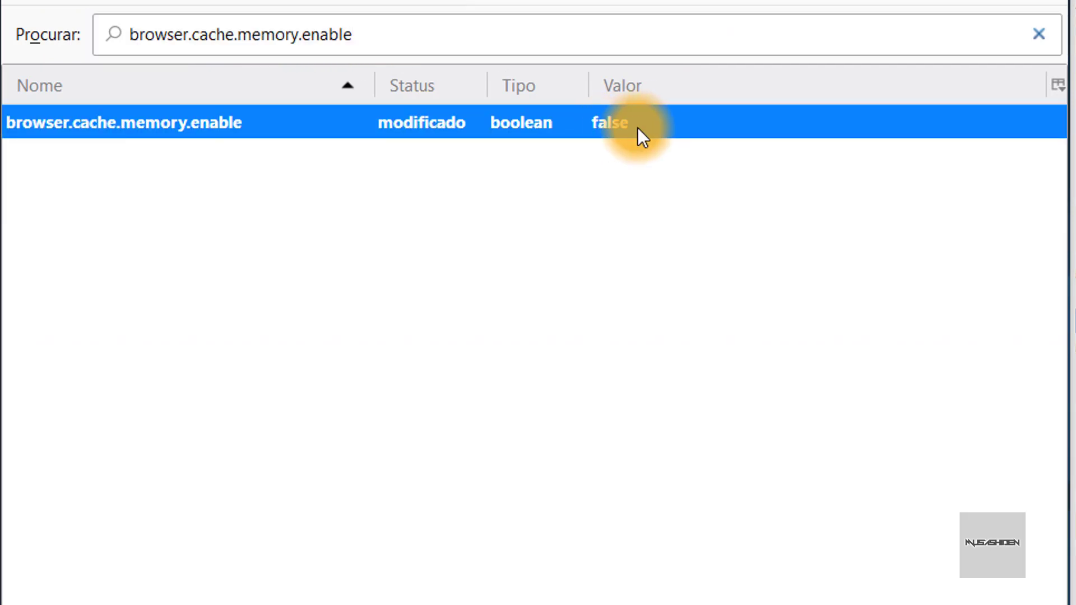
{"action": "double_click", "coordinate": [637, 126]}
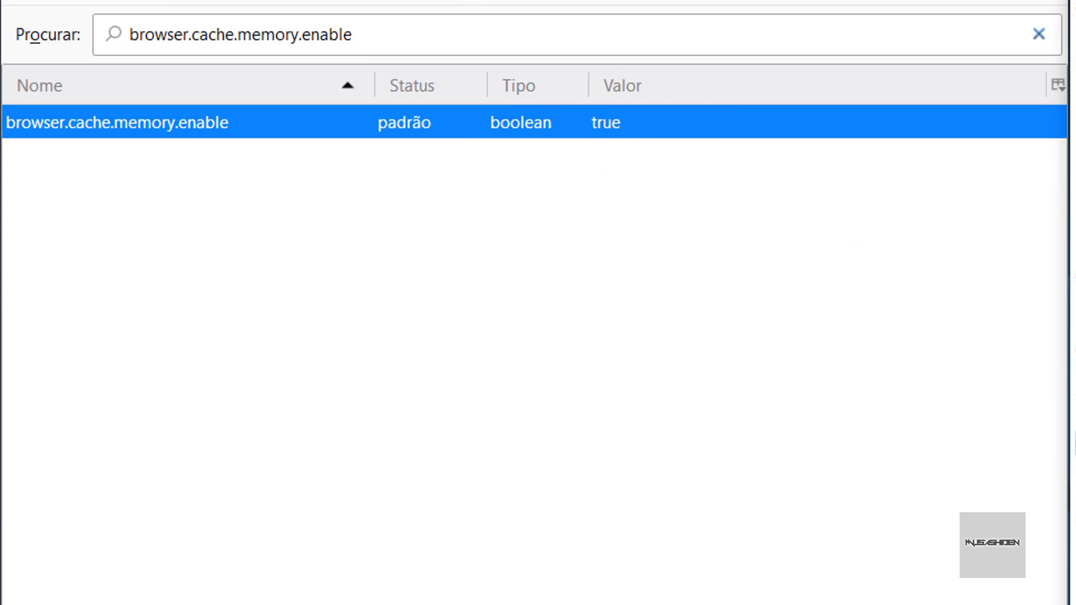
Find the parameter browser.cache.memory.capacity and select its entry.
{"action": "left_click_drag", "start_coordinate": [488, 38], "coordinate": [4, 63]}
{"action": "type", "text": "browser.cache.memory.capacity"}
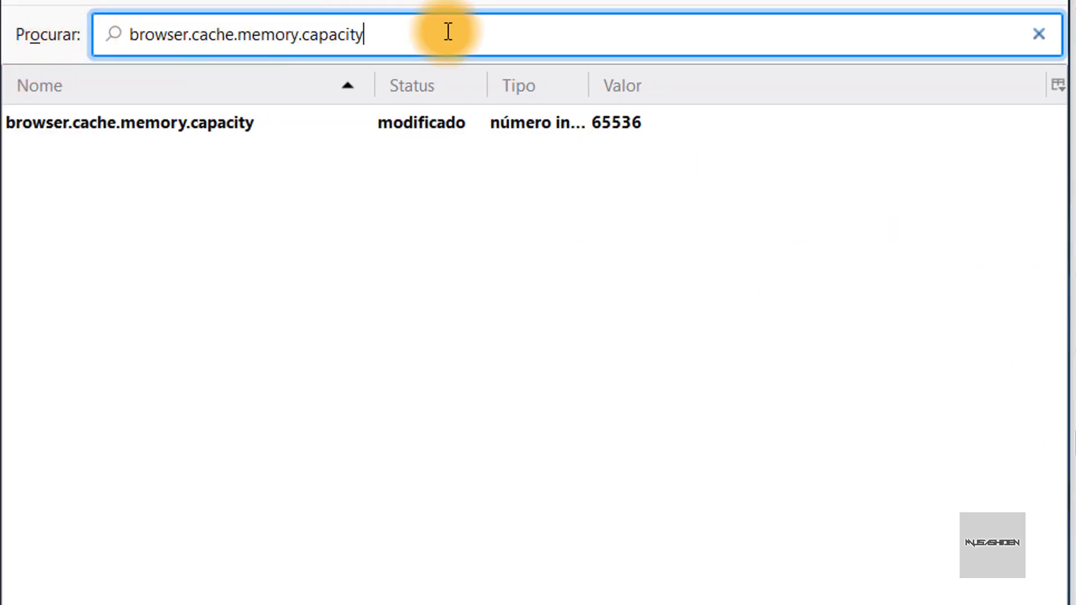
{"action": "left_click", "coordinate": [432, 124]}
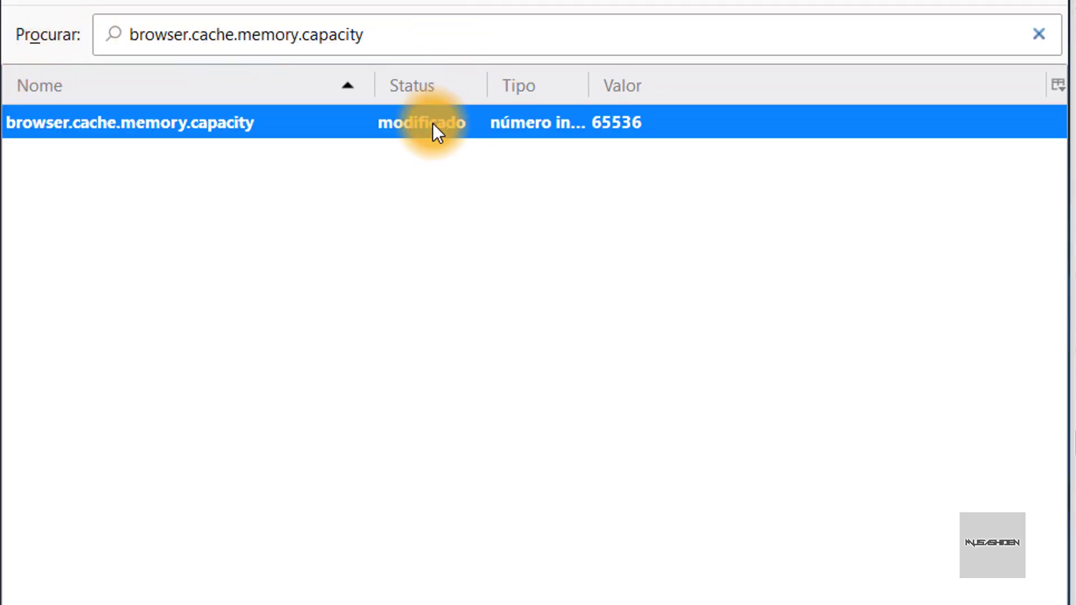
Start a new integer preference named browser.cache.memory.capacity, proceed to its value and cancel the edit.
{"action": "right_click", "coordinate": [239, 274]}
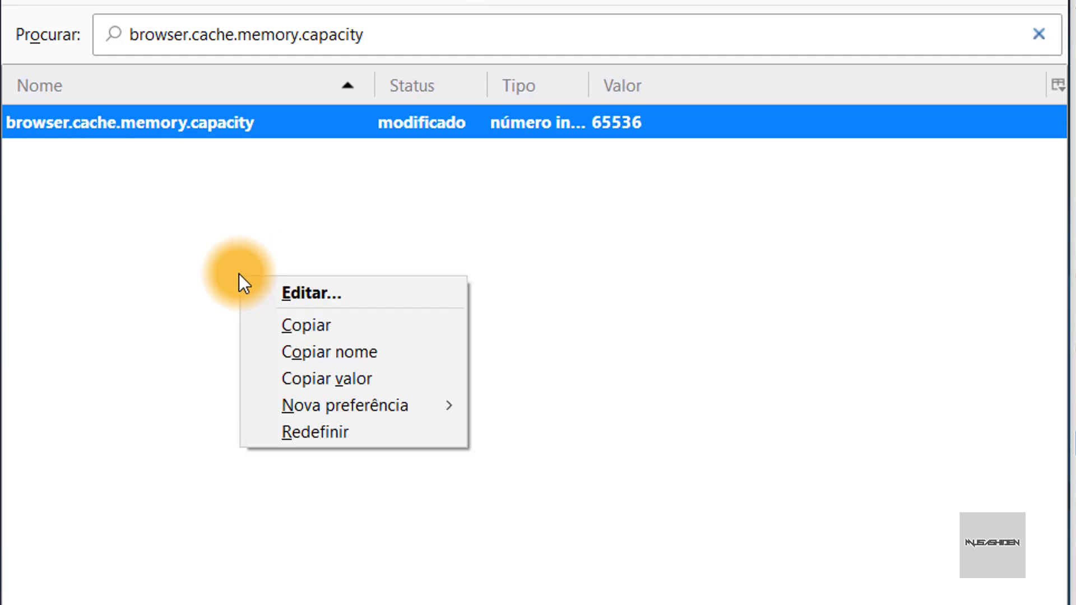
{"action": "mouse_move", "coordinate": [437, 405]}
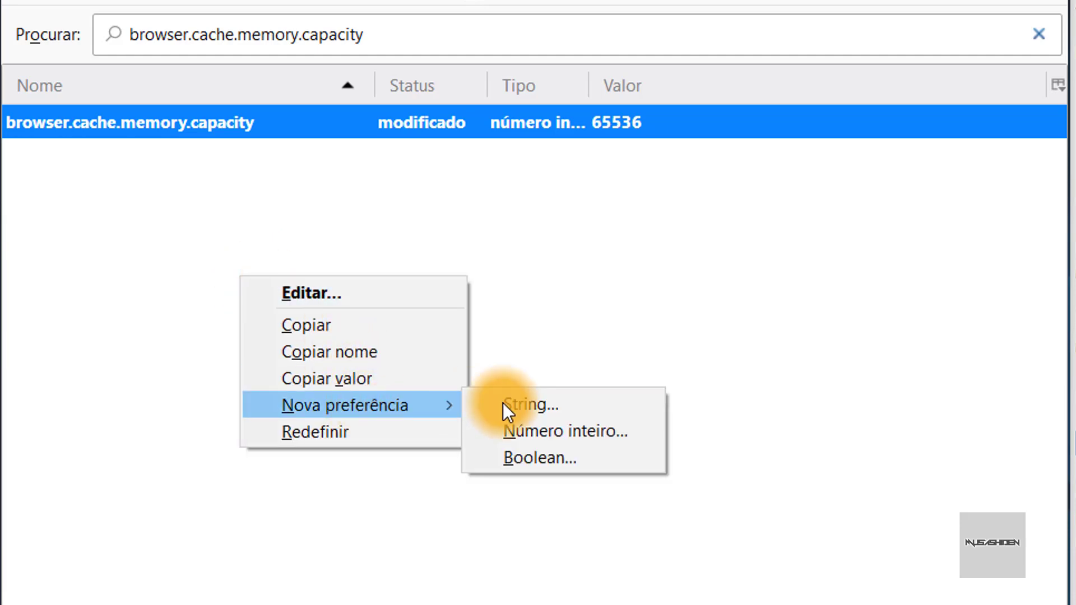
{"action": "left_click", "coordinate": [595, 429]}
{"action": "type", "text": "browser.cache.memory.capacity"}
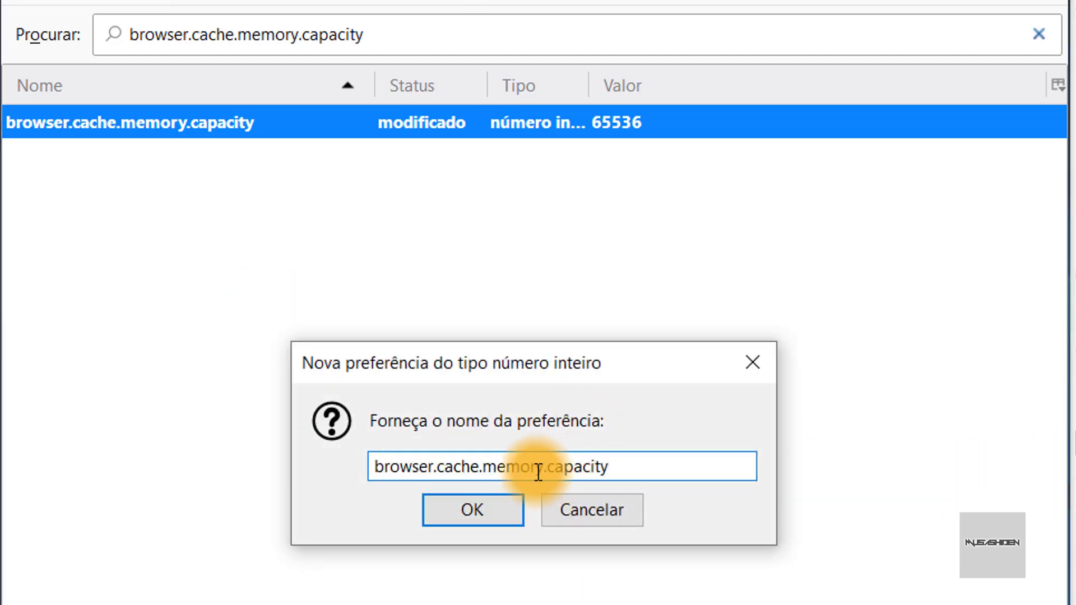
{"action": "left_click_drag", "start_coordinate": [376, 466], "coordinate": [637, 465]}
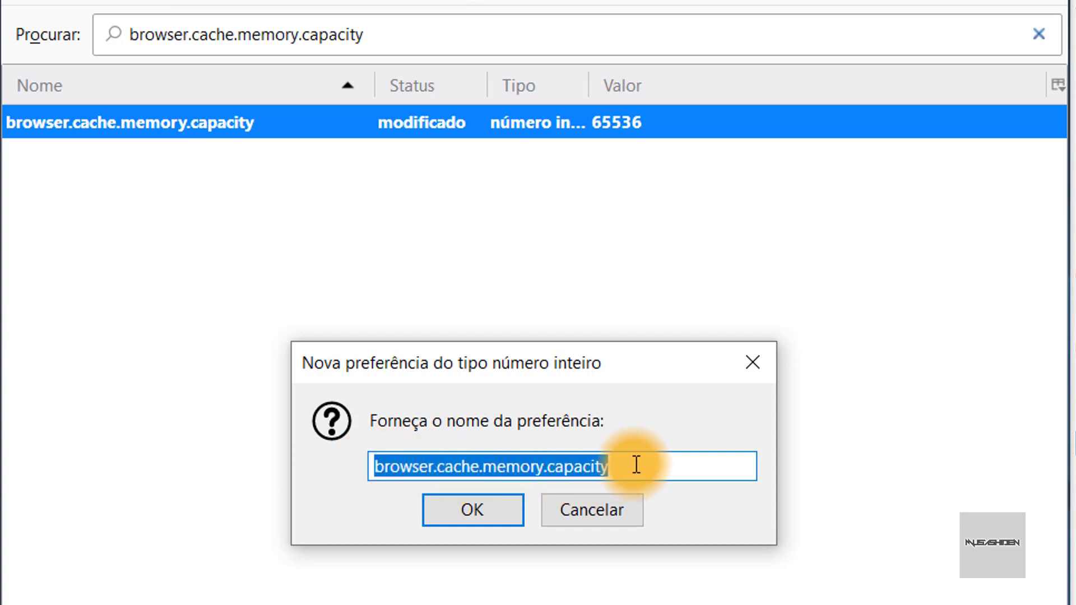
{"action": "left_click", "coordinate": [637, 466]}
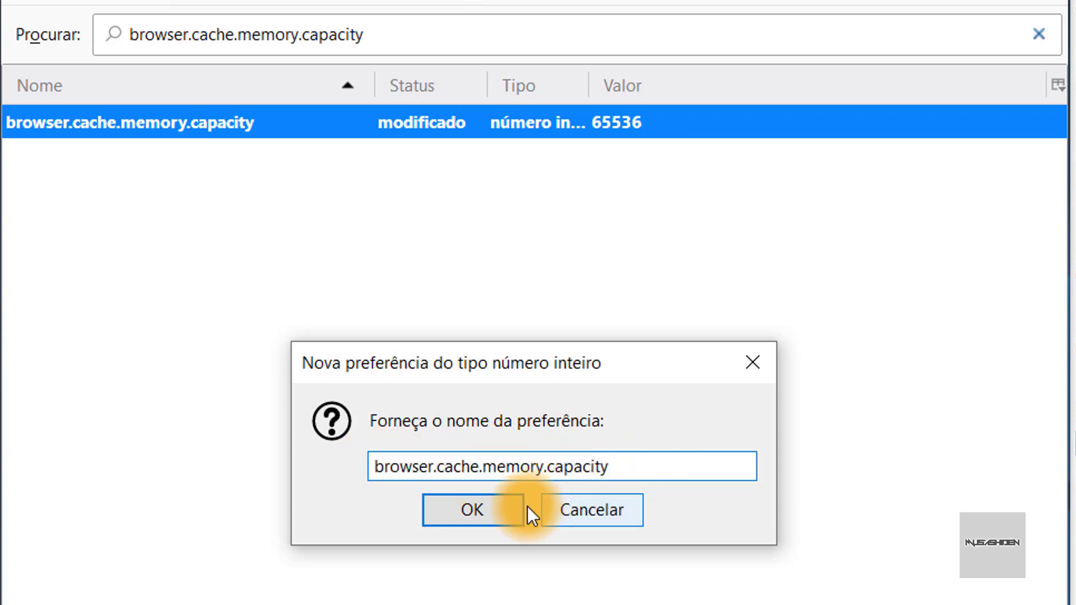
{"action": "left_click", "coordinate": [506, 513]}
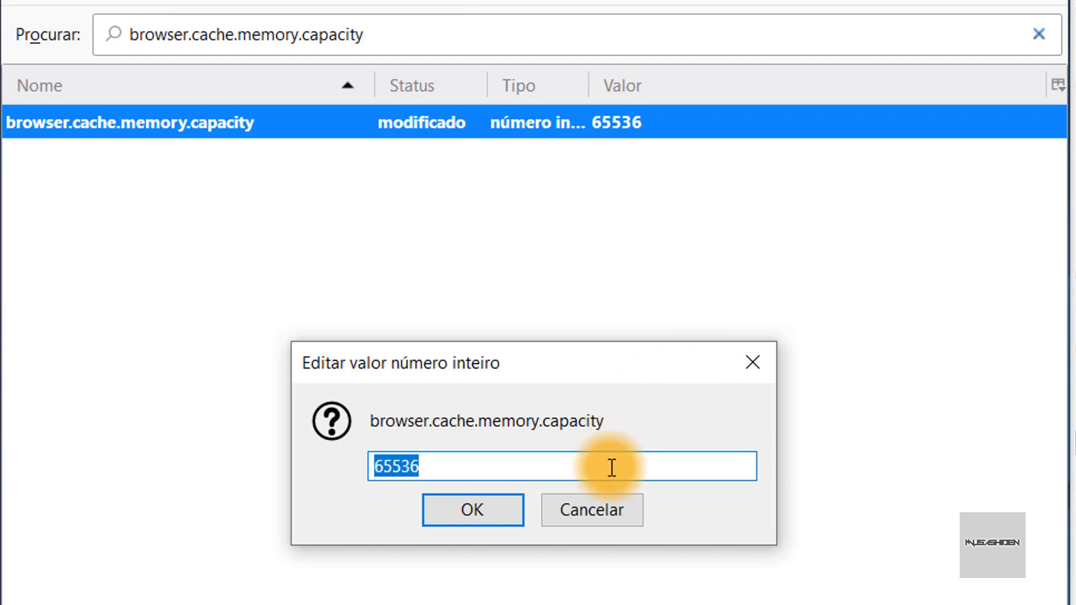
{"action": "left_click", "coordinate": [585, 497]}
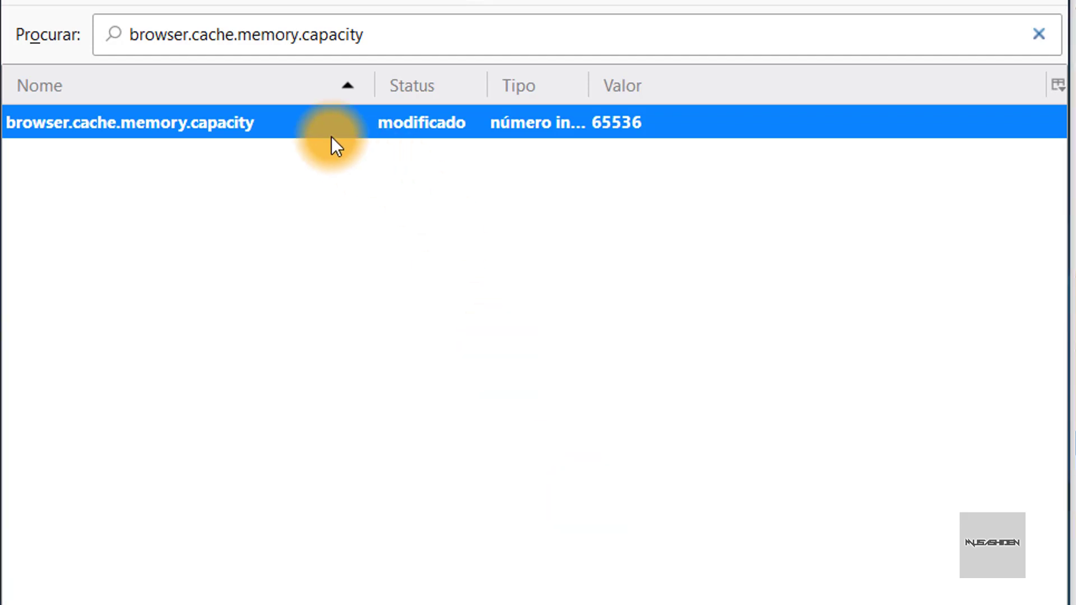
Set the value of browser.cache.memory.capacity to 100000.
{"action": "double_click", "coordinate": [318, 112]}
{"action": "left_click", "coordinate": [500, 474]}
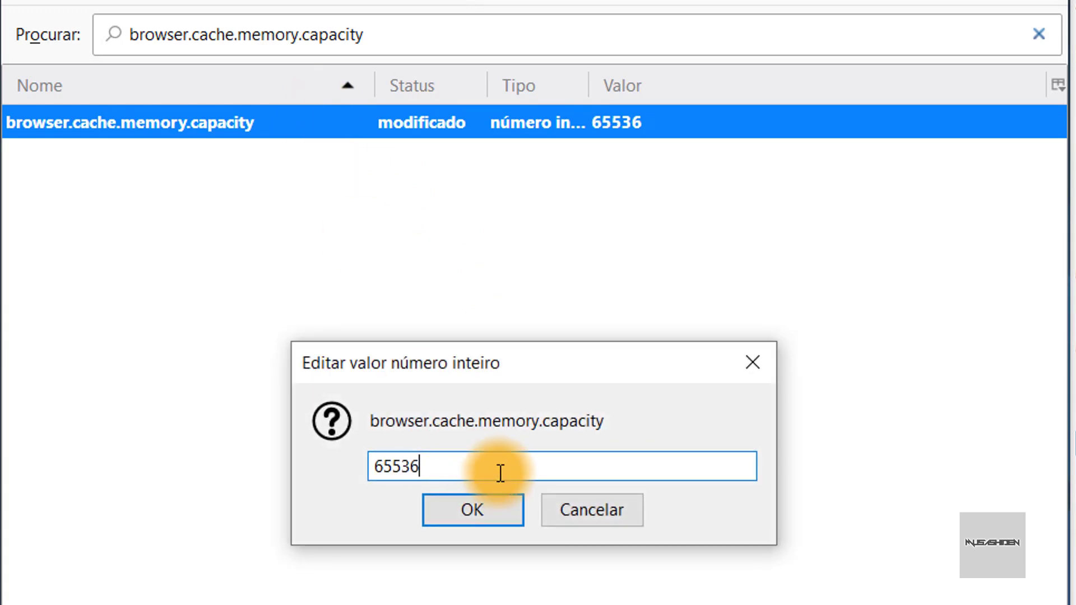
{"action": "left_click_drag", "start_coordinate": [500, 473], "coordinate": [372, 463]}
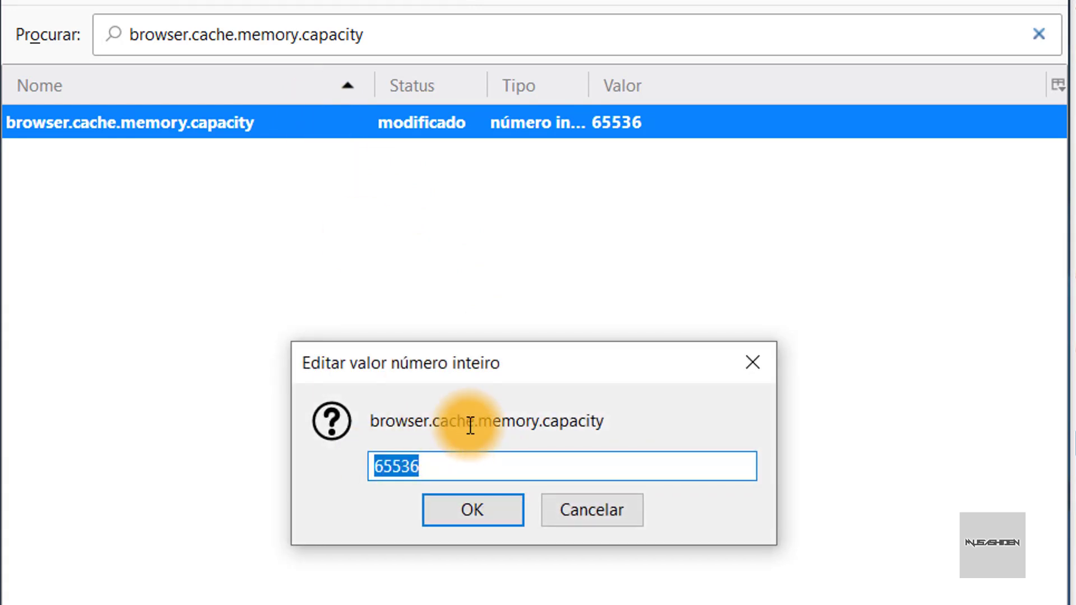
{"action": "type", "text": "10"}
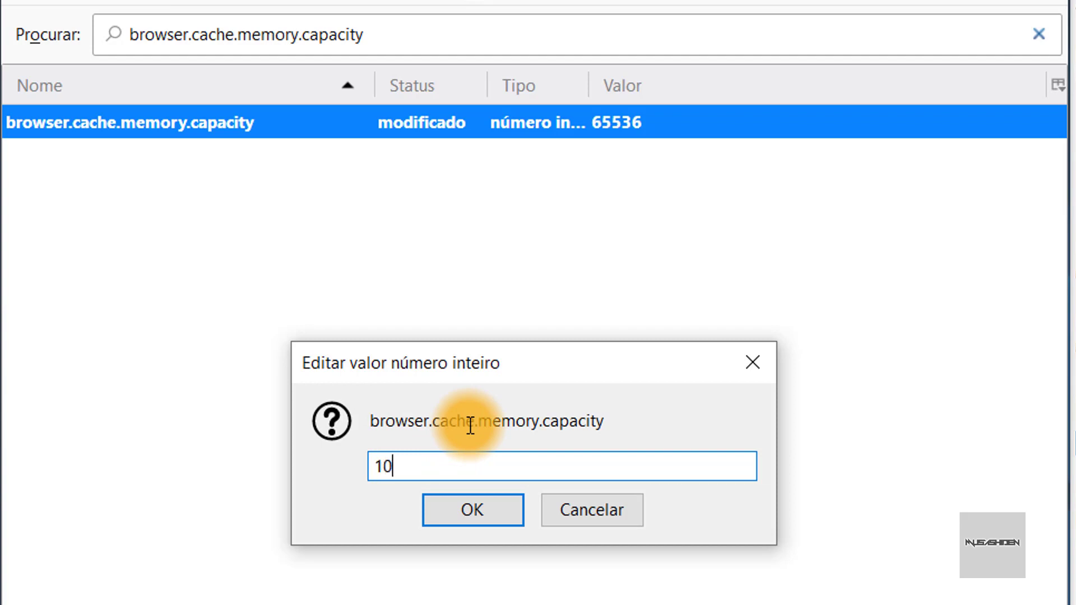
{"action": "type", "text": "0000"}
{"action": "left_click_drag", "start_coordinate": [382, 466], "coordinate": [373, 465]}
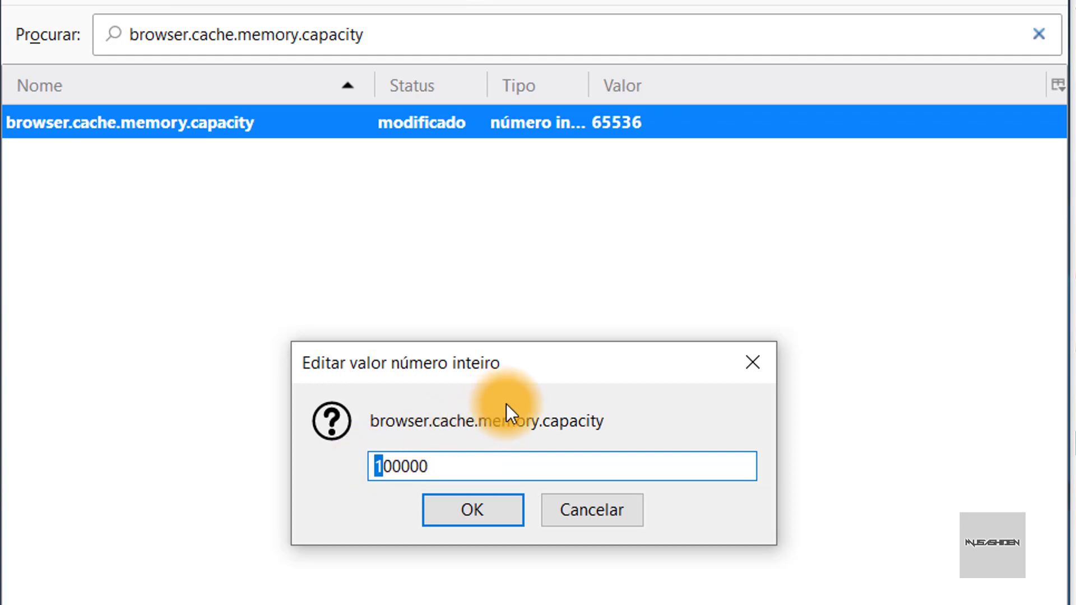
{"action": "type", "text": "2"}
{"action": "key", "text": "BackSpace"}
{"action": "type", "text": "1"}
{"action": "left_click", "coordinate": [490, 506]}
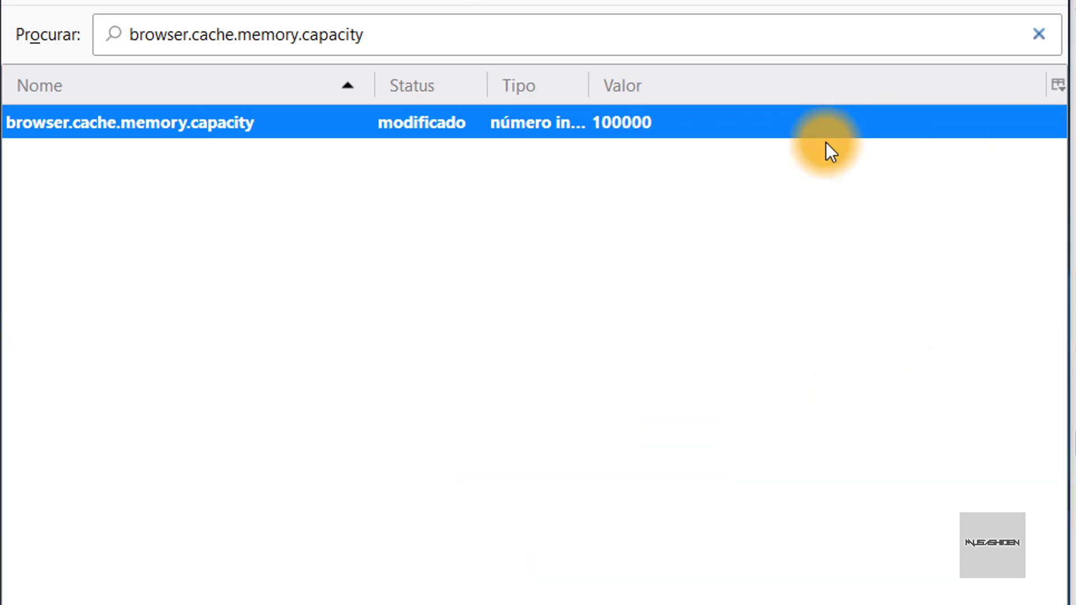
Change the value of browser.cache.memory.capacity to -1.
{"action": "double_click", "coordinate": [558, 124]}
{"action": "left_click_drag", "start_coordinate": [483, 461], "coordinate": [372, 460]}
{"action": "type", "text": "-1"}
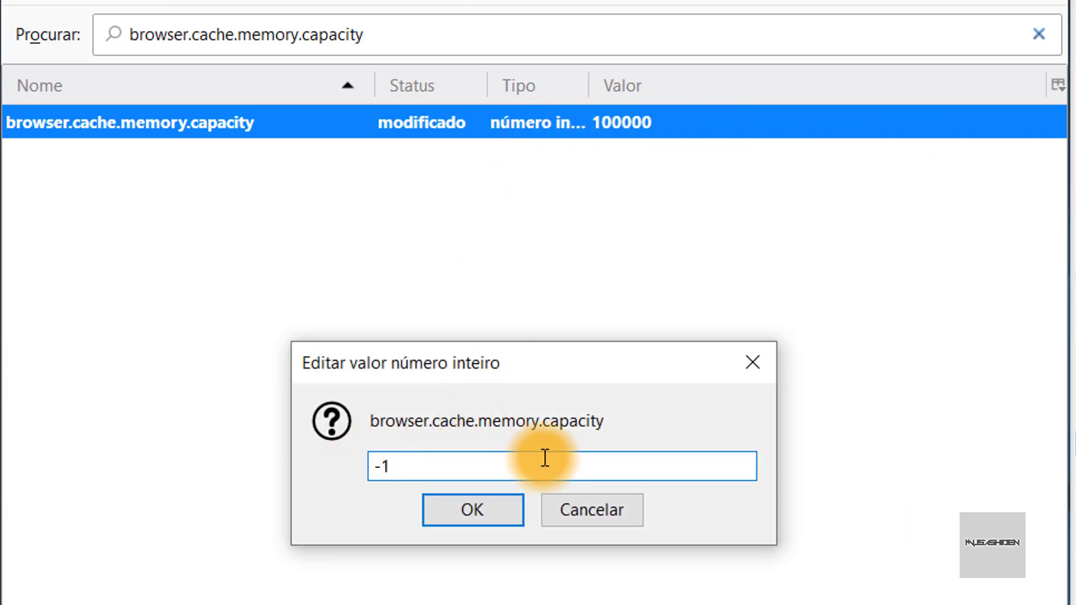
{"action": "left_click", "coordinate": [506, 516]}
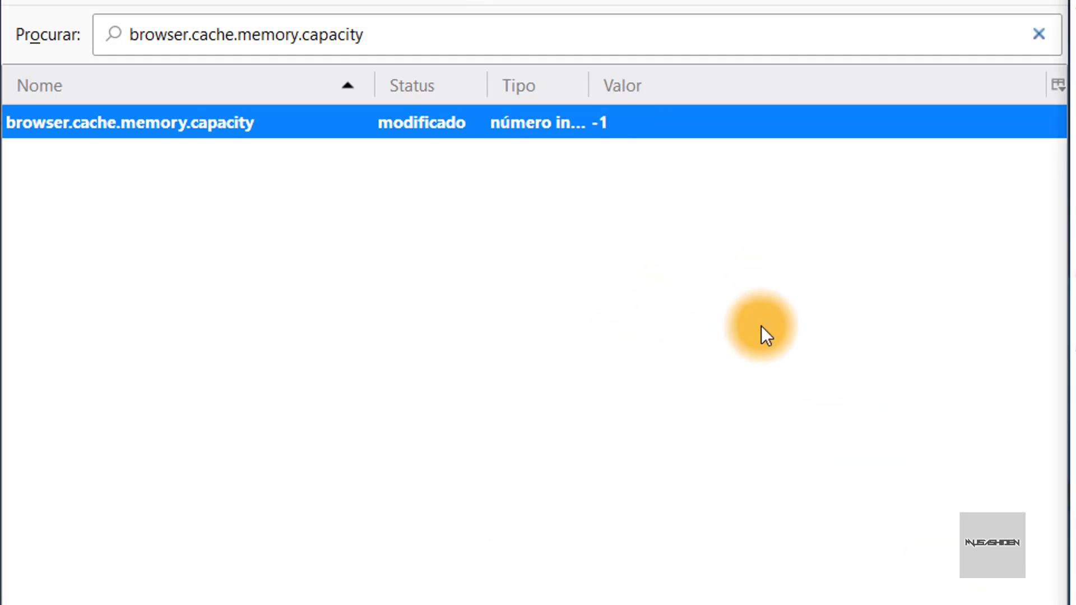
Create a new integer preference named content.notify.interval with the value 500000.
{"action": "right_click", "coordinate": [297, 362]}
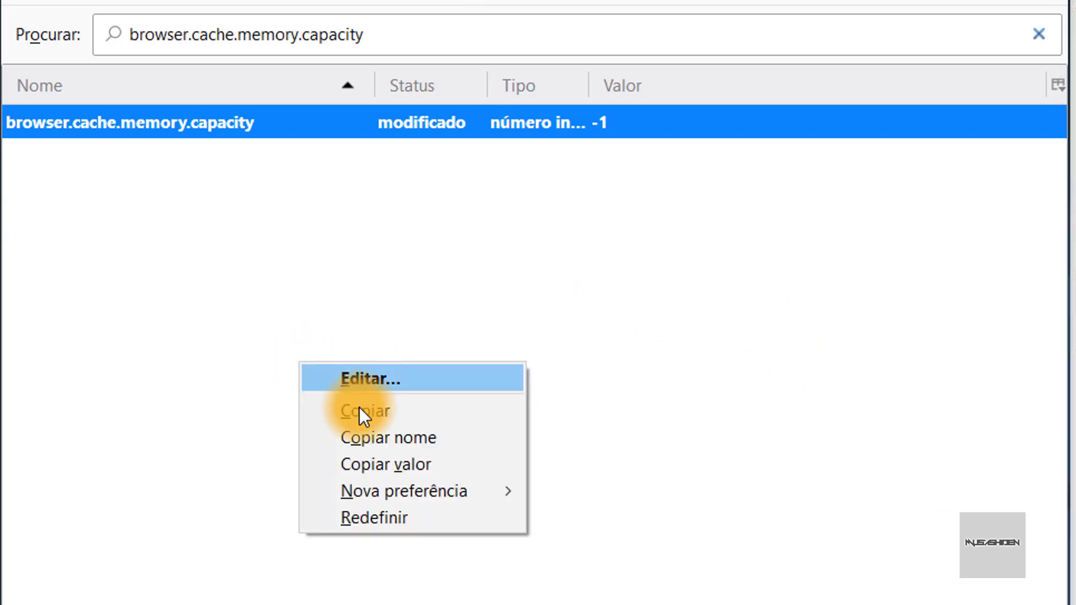
{"action": "mouse_move", "coordinate": [439, 490]}
{"action": "left_click", "coordinate": [657, 516]}
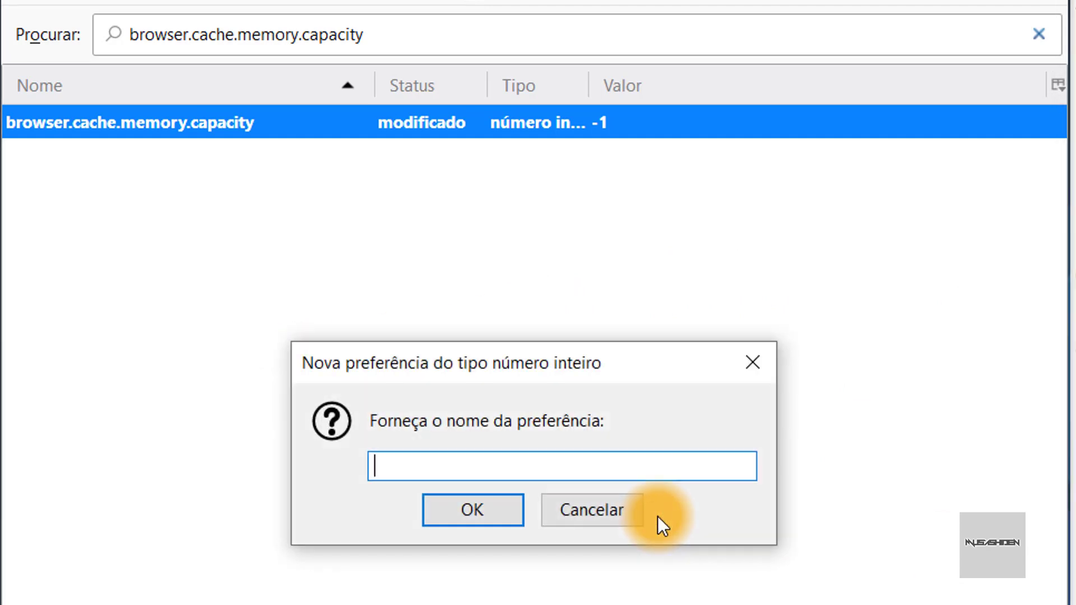
{"action": "type", "text": "content.notify.interval"}
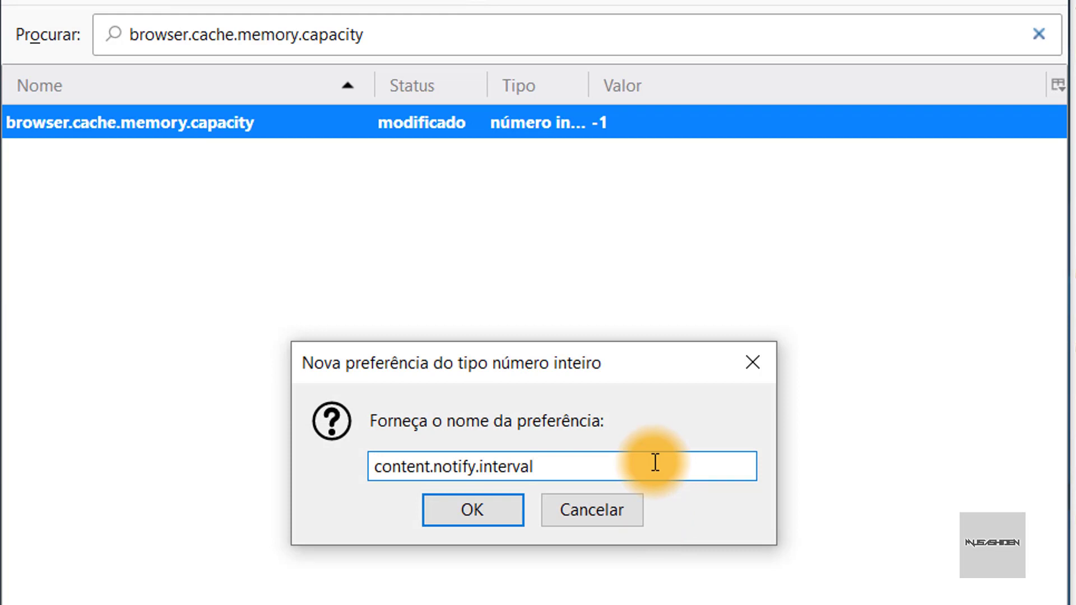
{"action": "left_click", "coordinate": [506, 509]}
{"action": "type", "text": "500"}
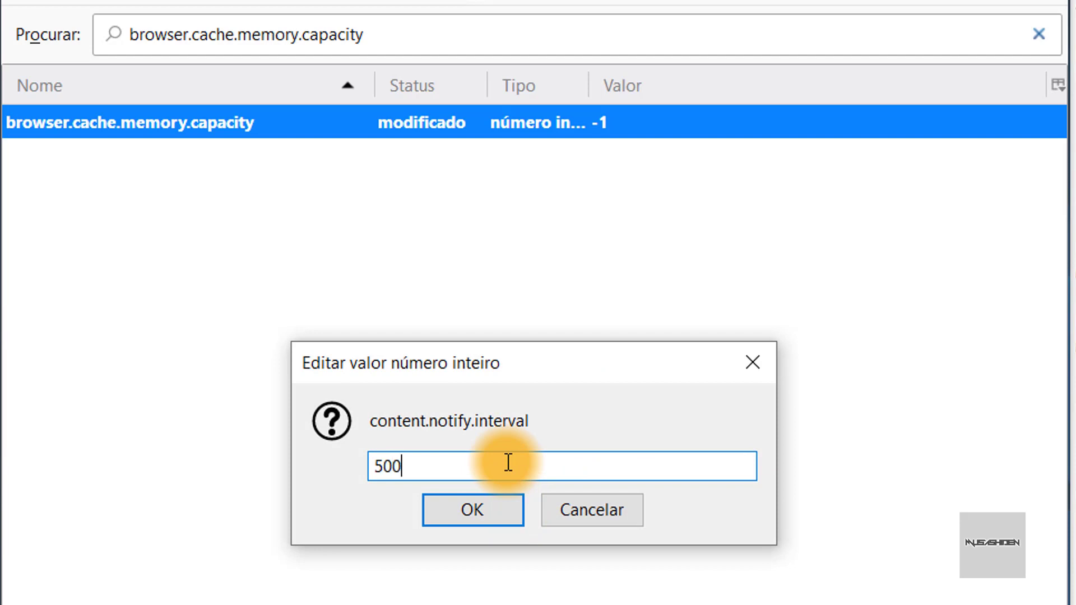
{"action": "type", "text": "000"}
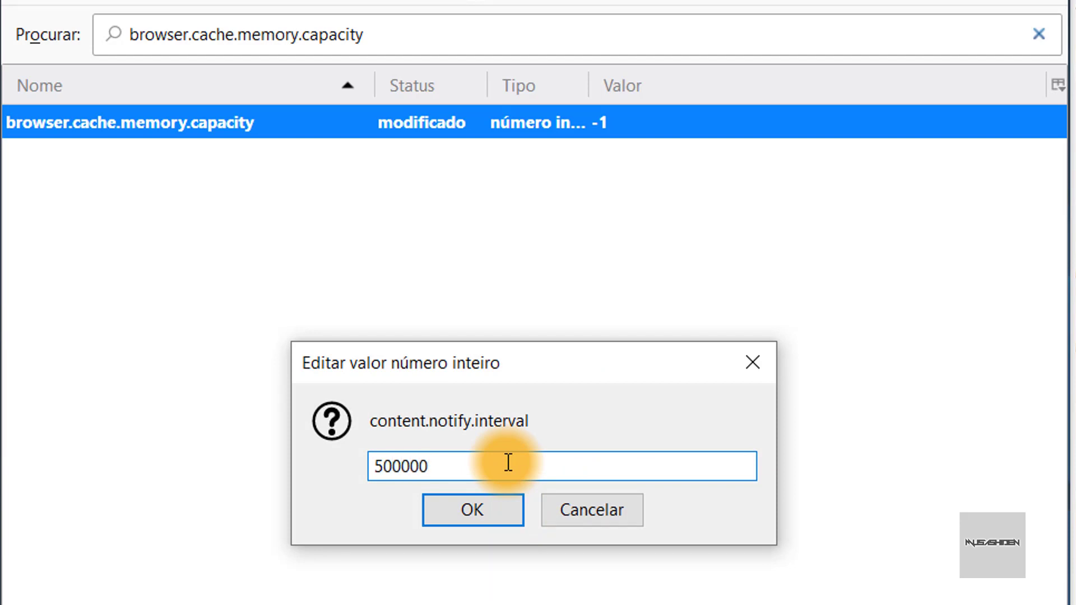
{"action": "left_click", "coordinate": [493, 508]}
Search the preferences for Content.notify.ontimer to check its value.
{"action": "left_click", "coordinate": [547, 40]}
{"action": "key", "text": "ctrl+a"}
{"action": "key", "text": "BackSpace"}
{"action": "type", "text": "Content.notify.ontimer"}
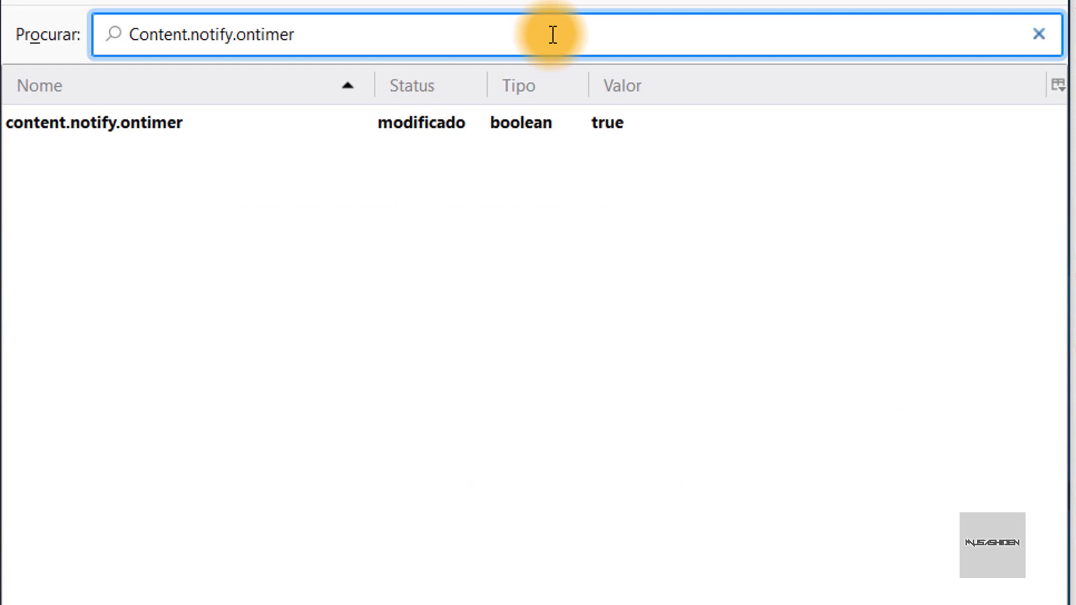
{"action": "left_click_drag", "start_coordinate": [552, 34], "coordinate": [120, 34]}
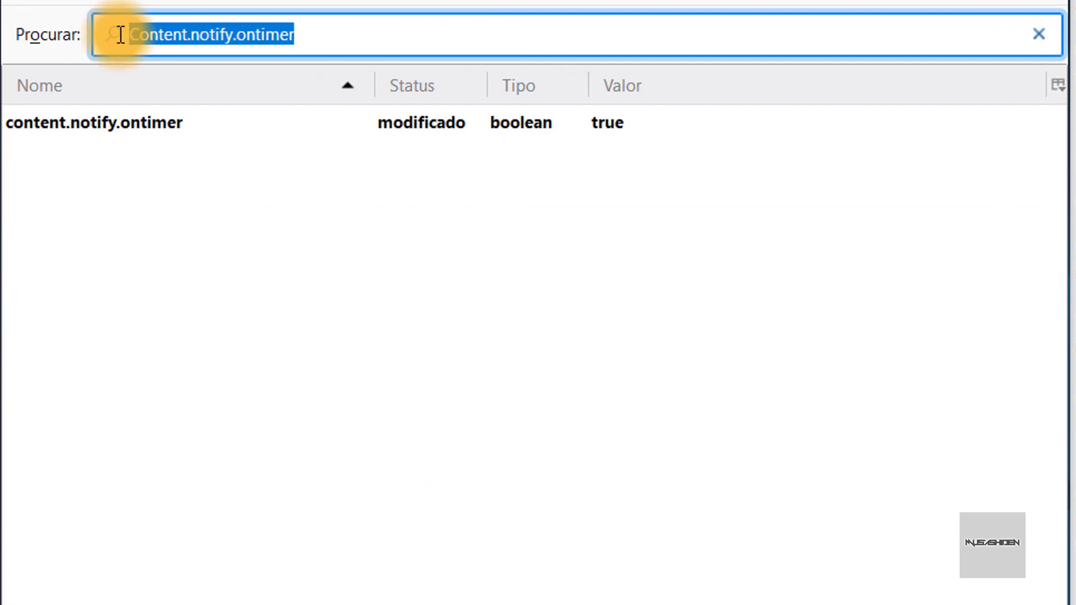
{"action": "left_click", "coordinate": [372, 31]}
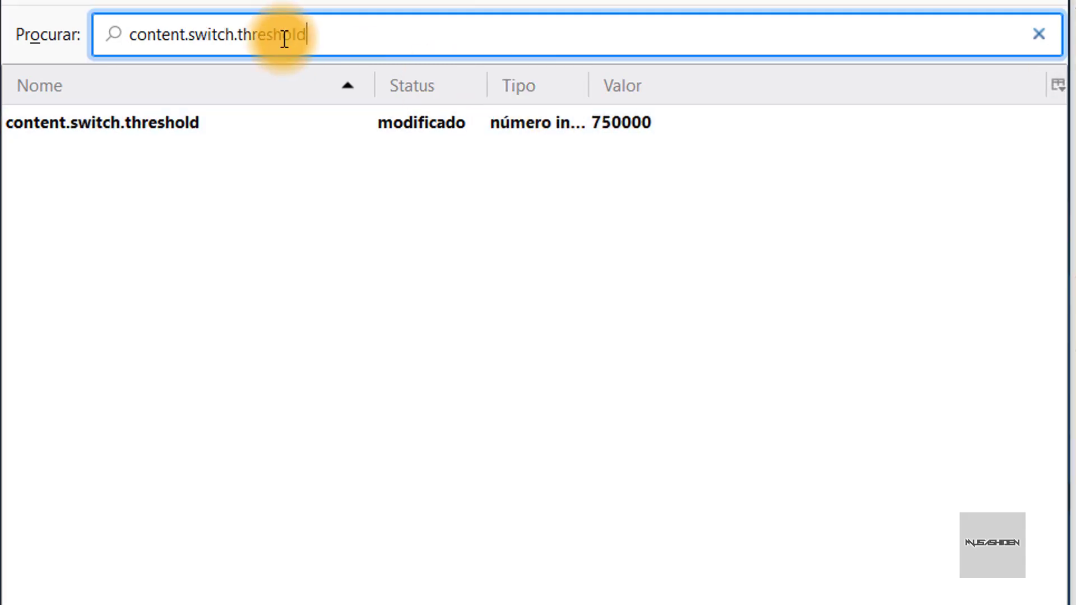
Set the value of the content.switch.threshold parameter to 250000.
{"action": "left_click_drag", "start_coordinate": [314, 29], "coordinate": [120, 38]}
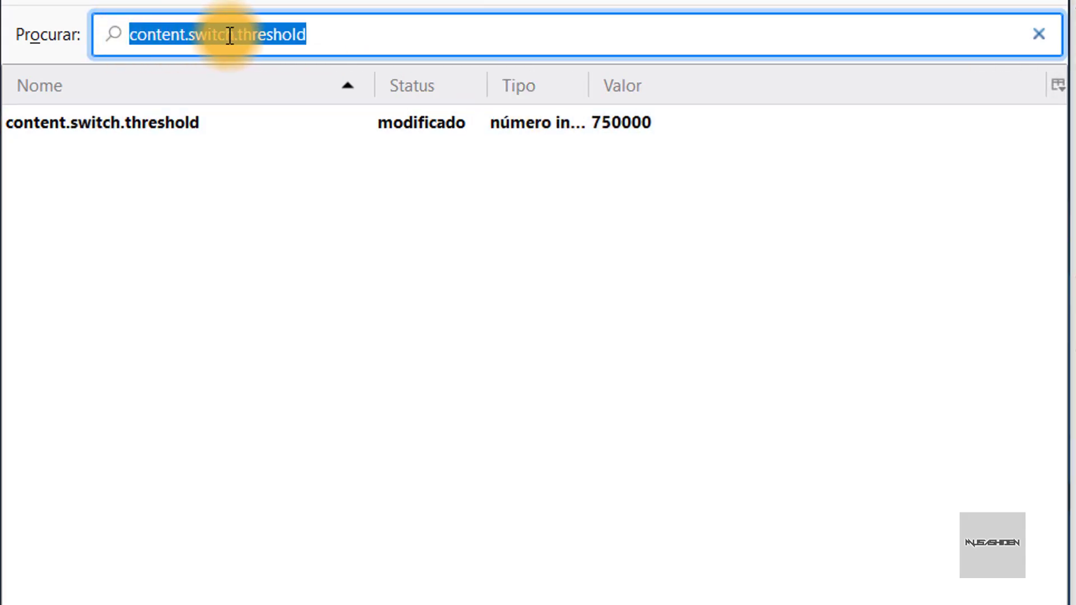
{"action": "left_click", "coordinate": [334, 30]}
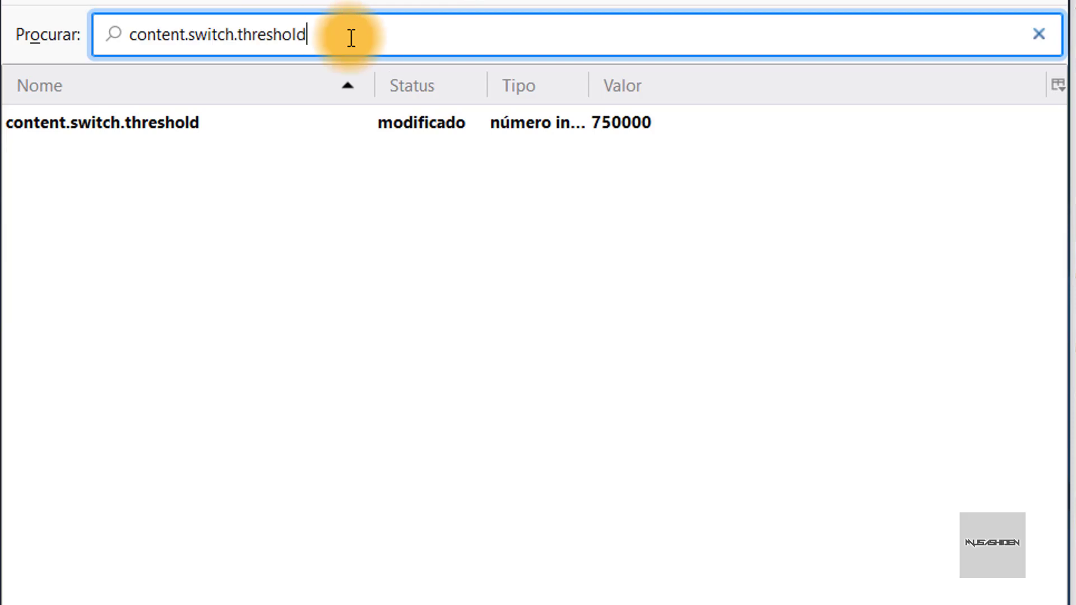
{"action": "double_click", "coordinate": [371, 128]}
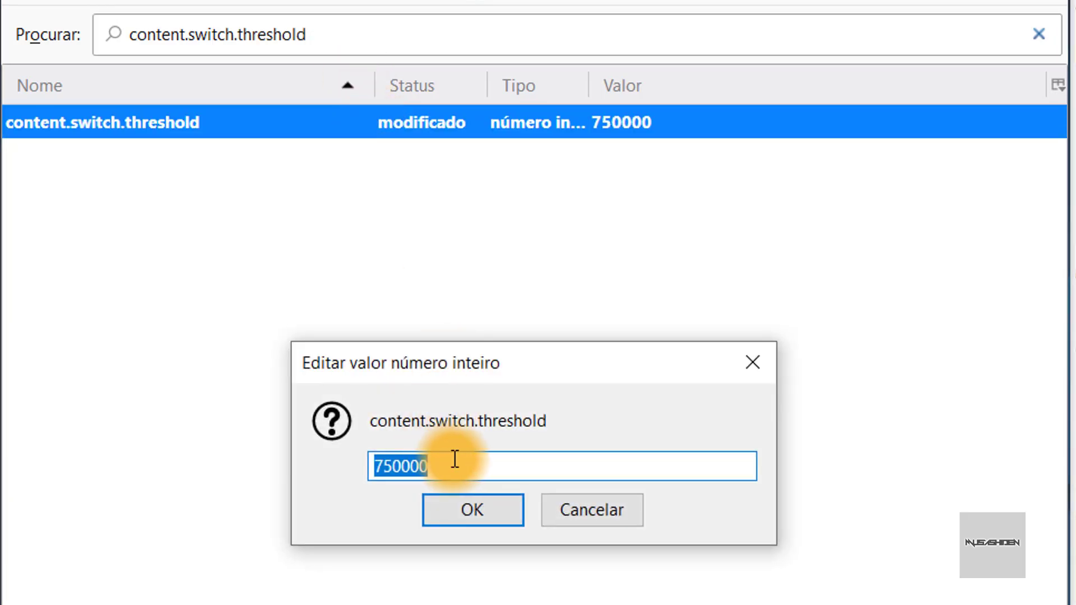
{"action": "type", "text": "250"}
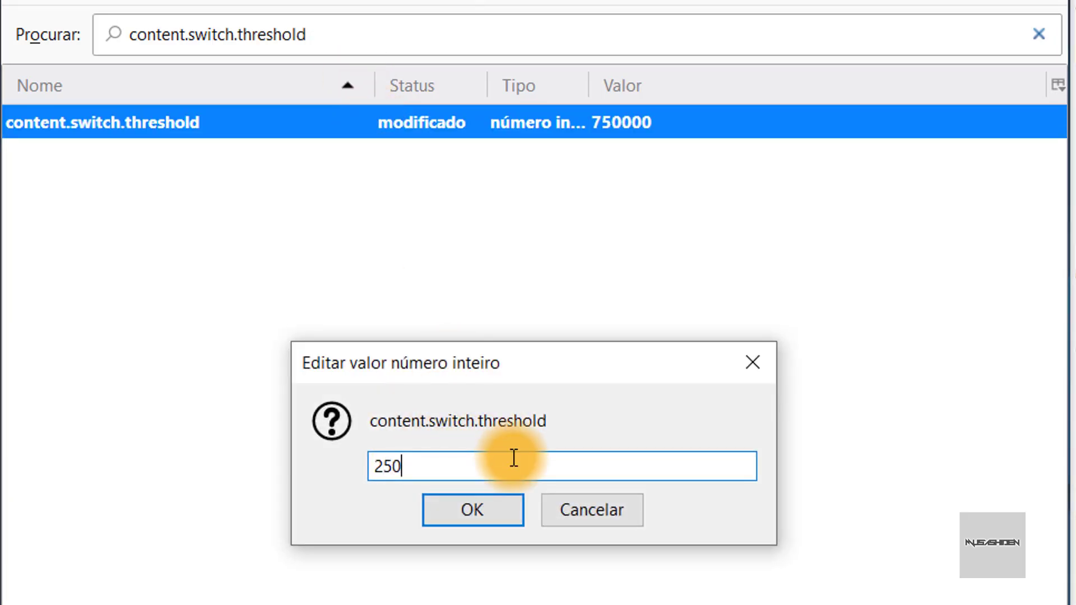
{"action": "type", "text": "000"}
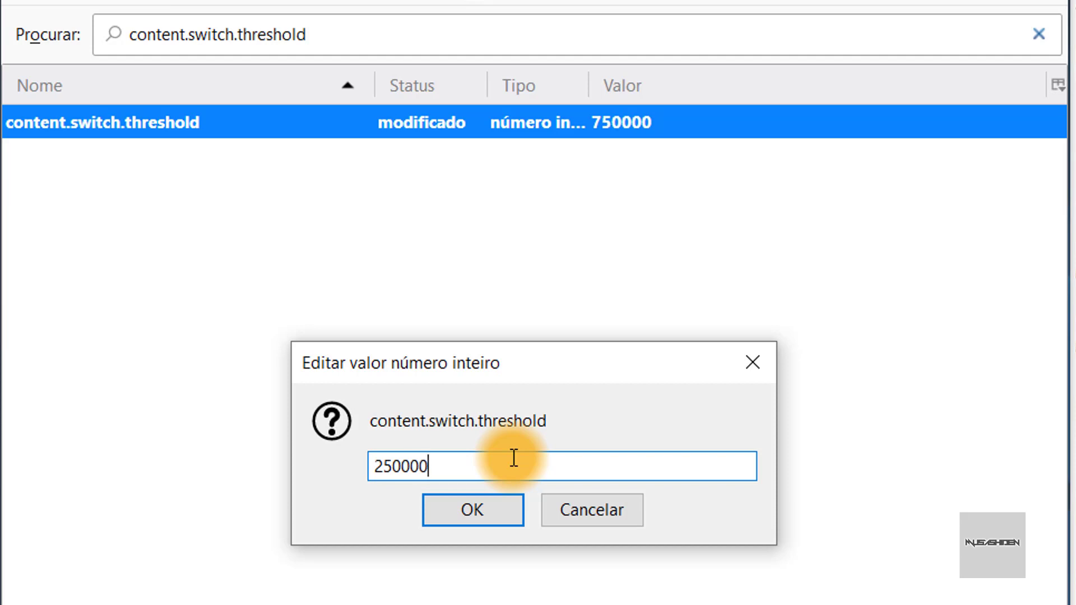
{"action": "left_click", "coordinate": [476, 505]}
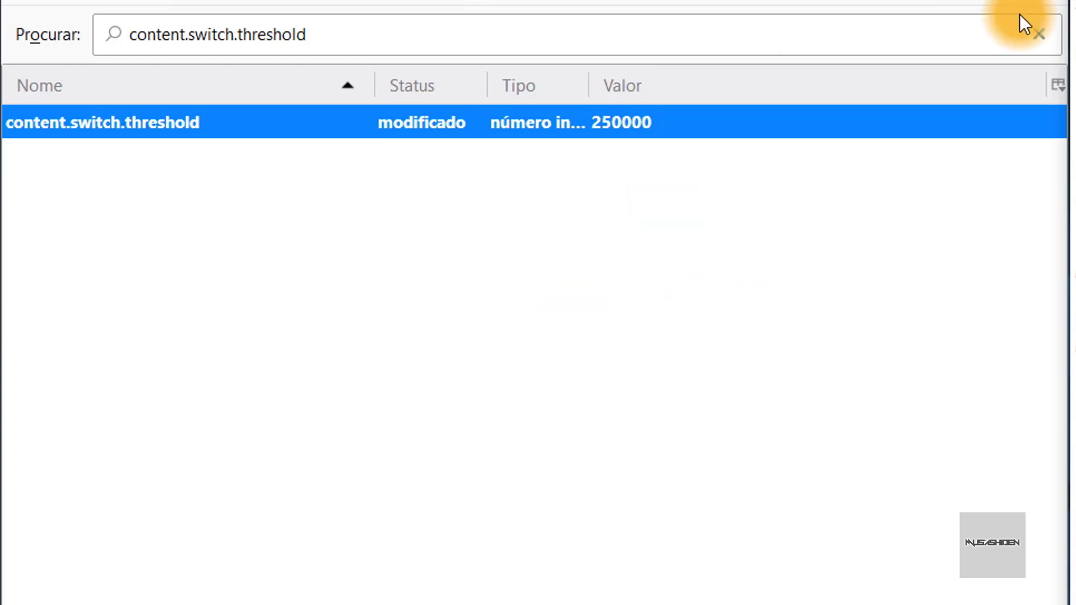
Create a new integer preference named nglayout.initialpaint.delay with the value 0, copying its name before confirming.
{"action": "right_click", "coordinate": [455, 256]}
{"action": "mouse_move", "coordinate": [556, 391]}
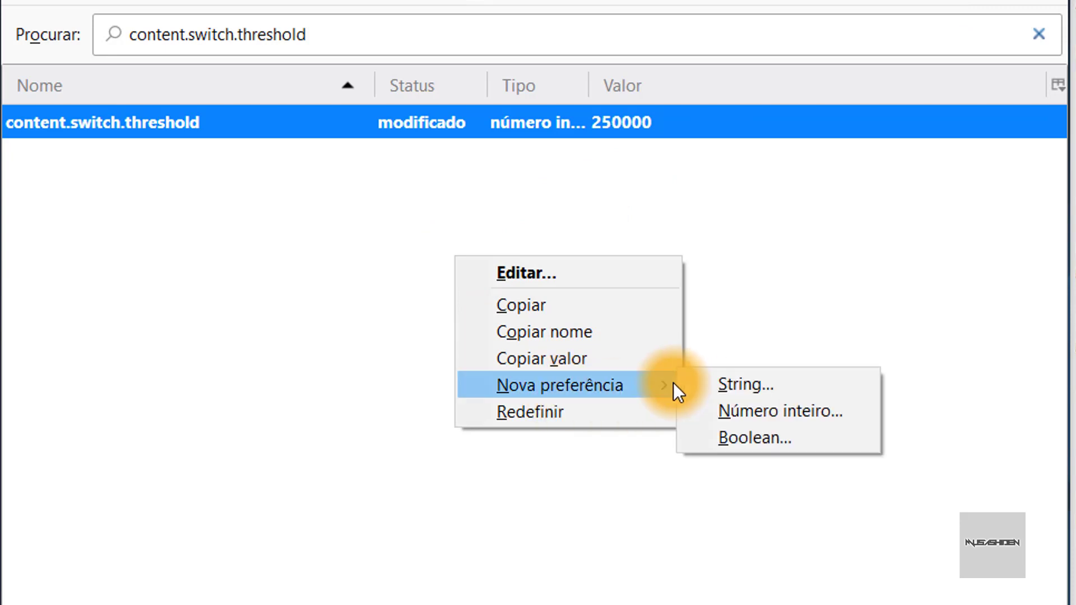
{"action": "left_click", "coordinate": [791, 415]}
{"action": "type", "text": "nglayout.initialpaint.delay"}
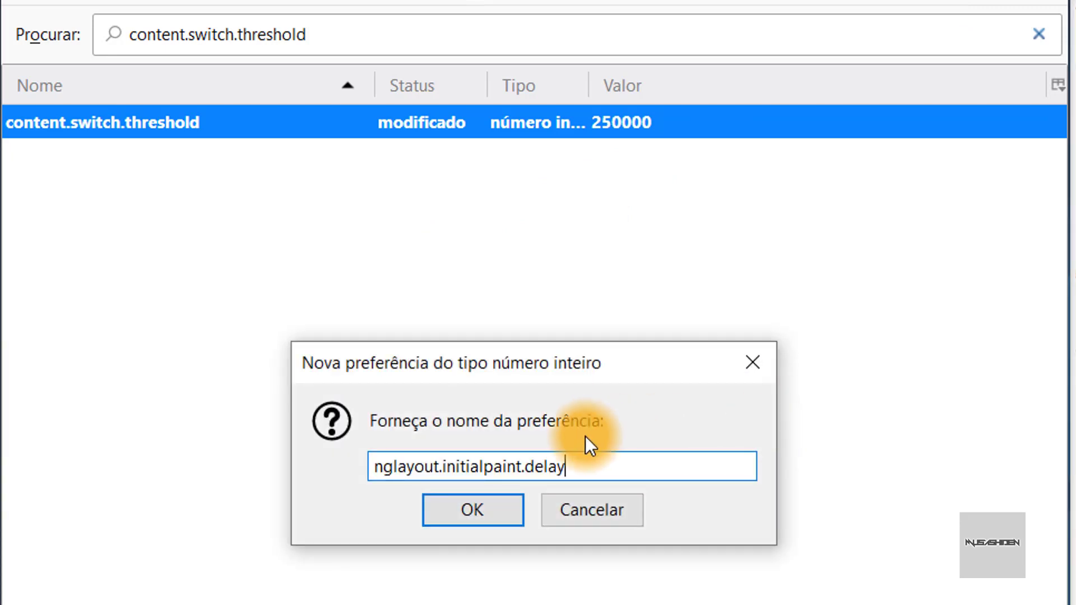
{"action": "left_click_drag", "start_coordinate": [373, 466], "coordinate": [583, 461]}
{"action": "key", "text": "ctrl+c"}
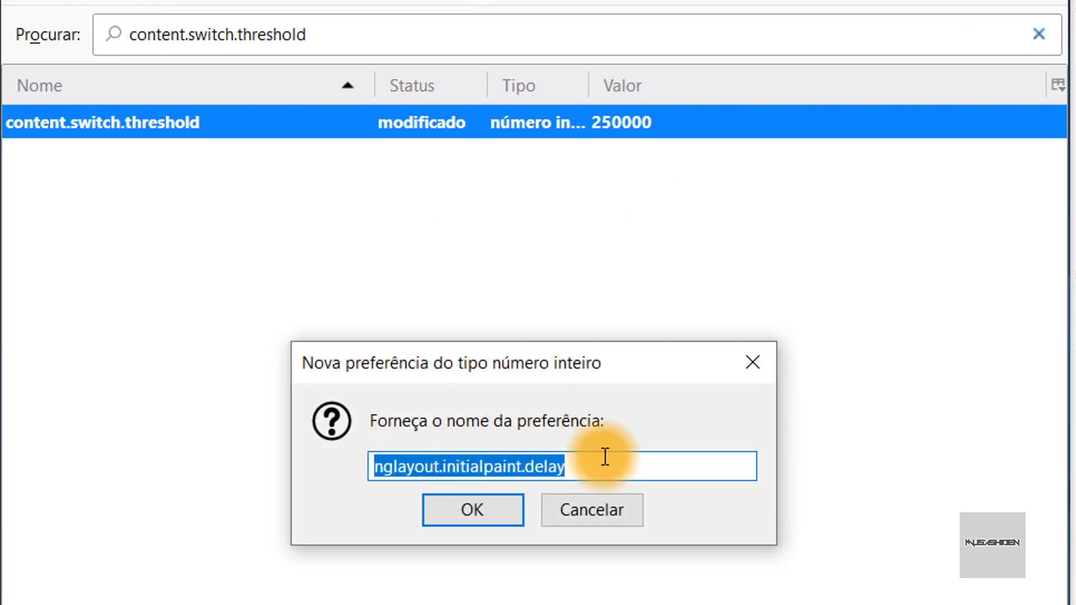
{"action": "left_click", "coordinate": [607, 454]}
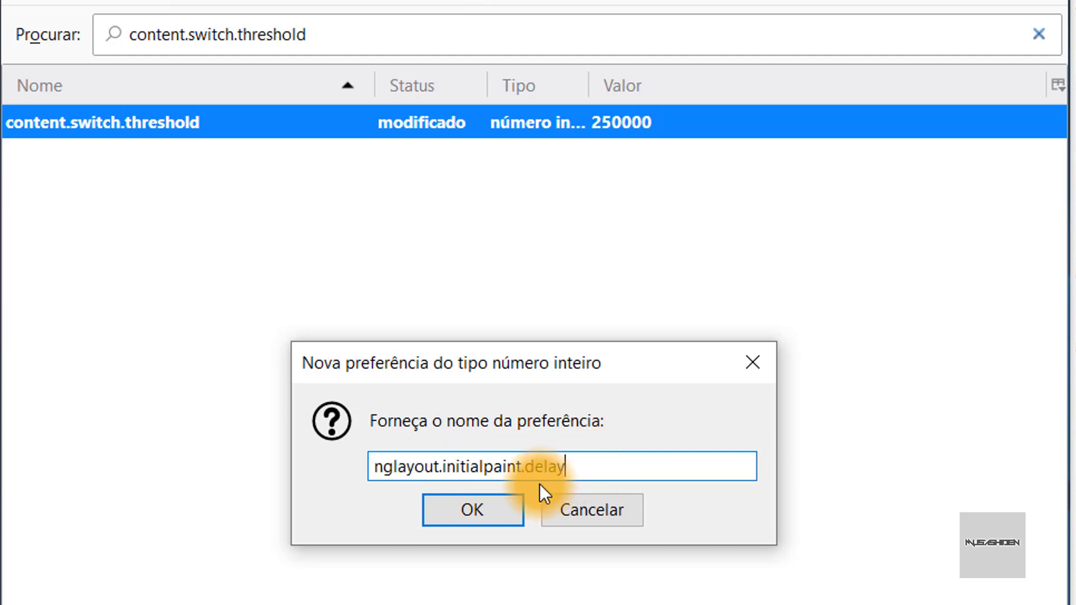
{"action": "left_click", "coordinate": [493, 513]}
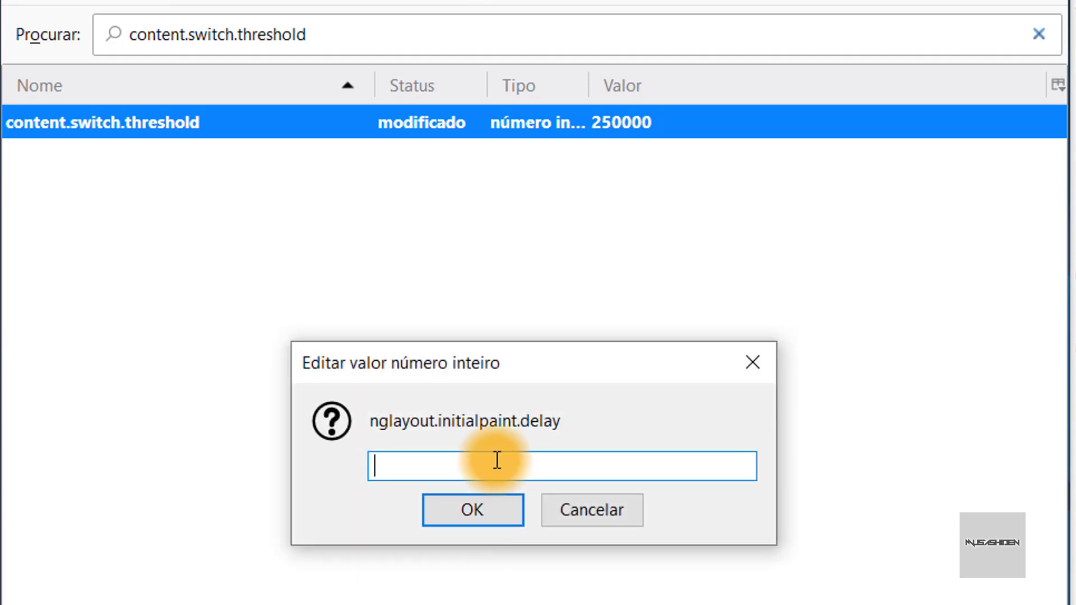
{"action": "left_click", "coordinate": [496, 511]}
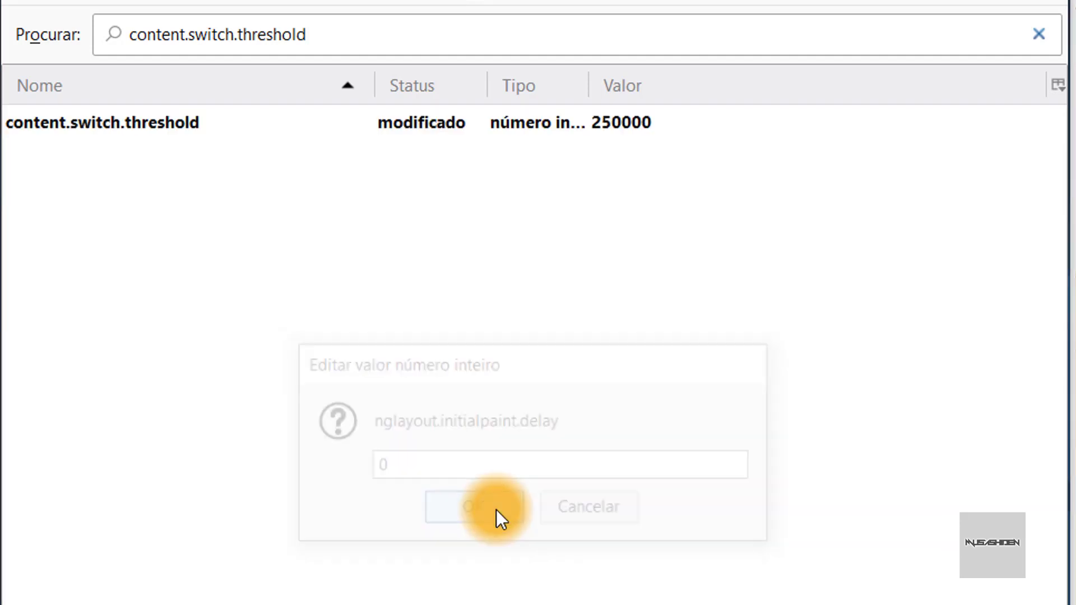
Search the preferences for nglayout.initialpaint.delay using the copied name.
{"action": "left_click", "coordinate": [1039, 35]}
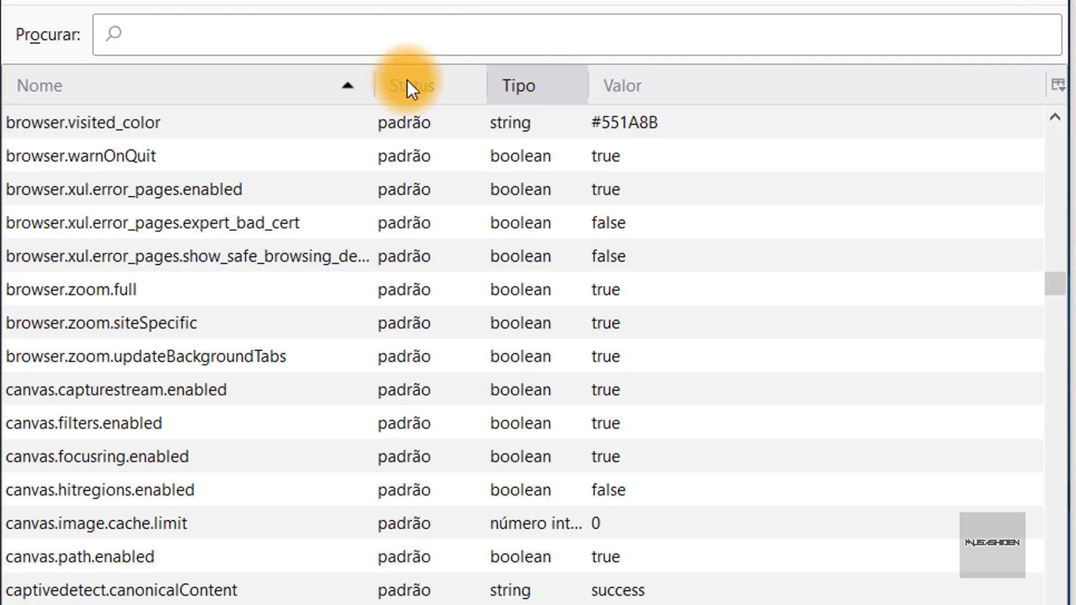
{"action": "left_click", "coordinate": [377, 36]}
{"action": "key", "text": "ctrl+v"}
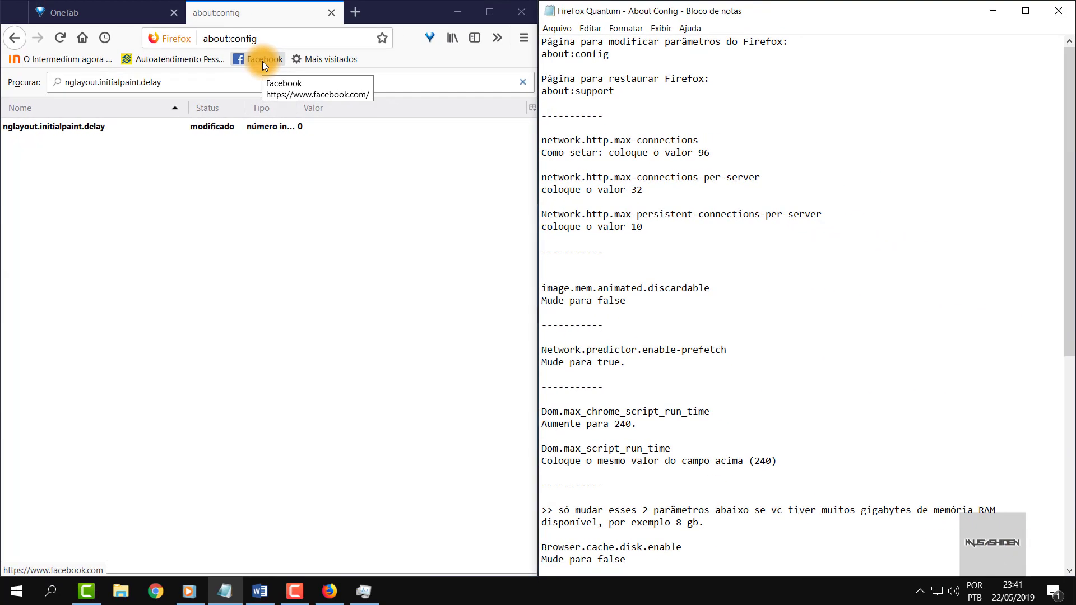
Load the bookmarked Facebook page in a new tab, close that tab and clear the preference search.
{"action": "middle_click", "coordinate": [262, 62]}
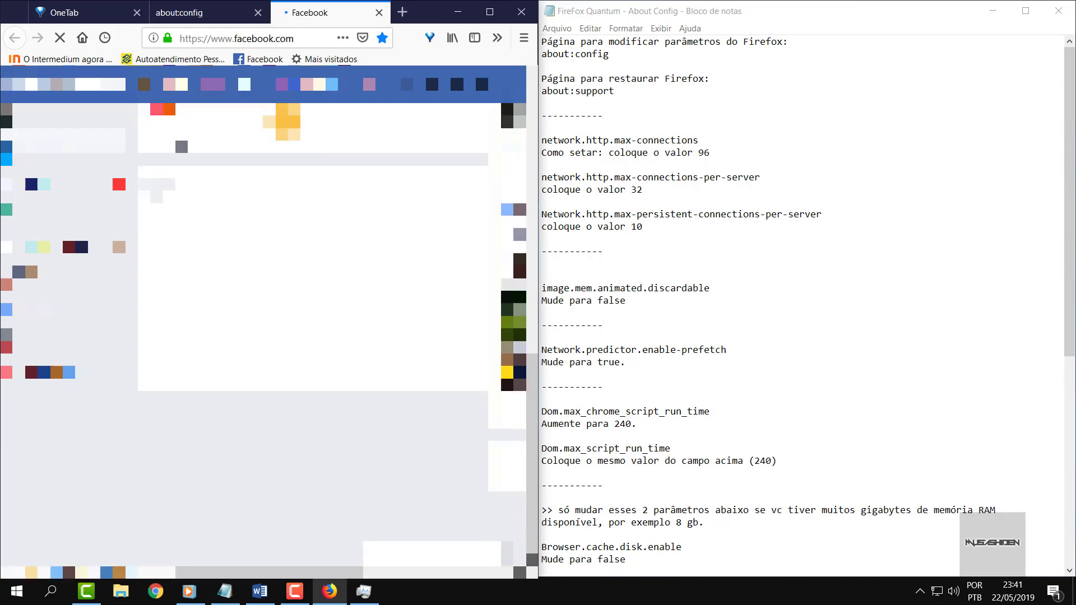
{"action": "middle_click", "coordinate": [307, 21]}
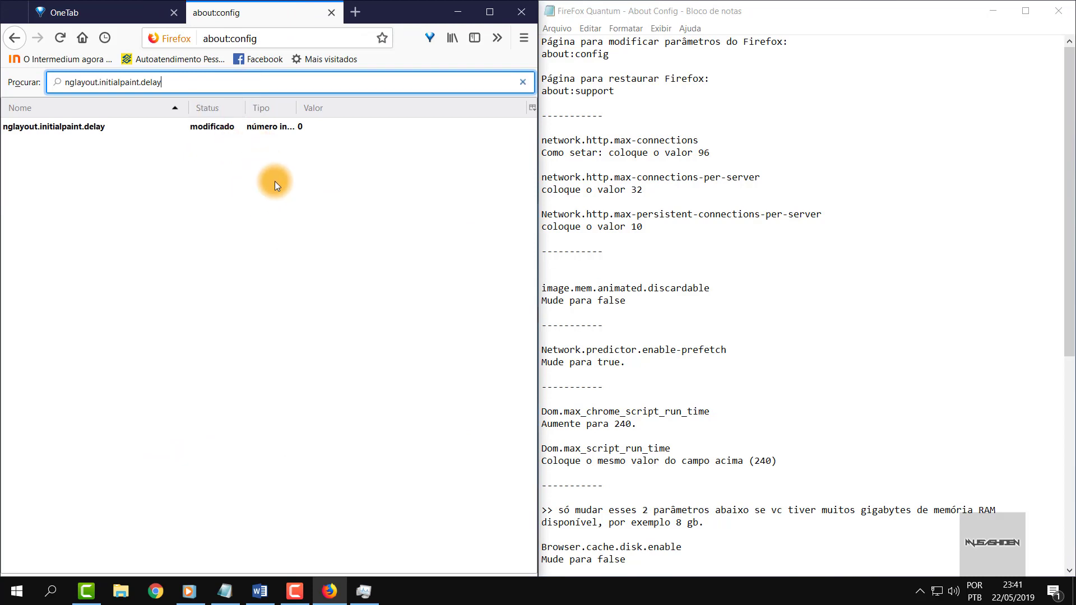
{"action": "left_click", "coordinate": [521, 83]}
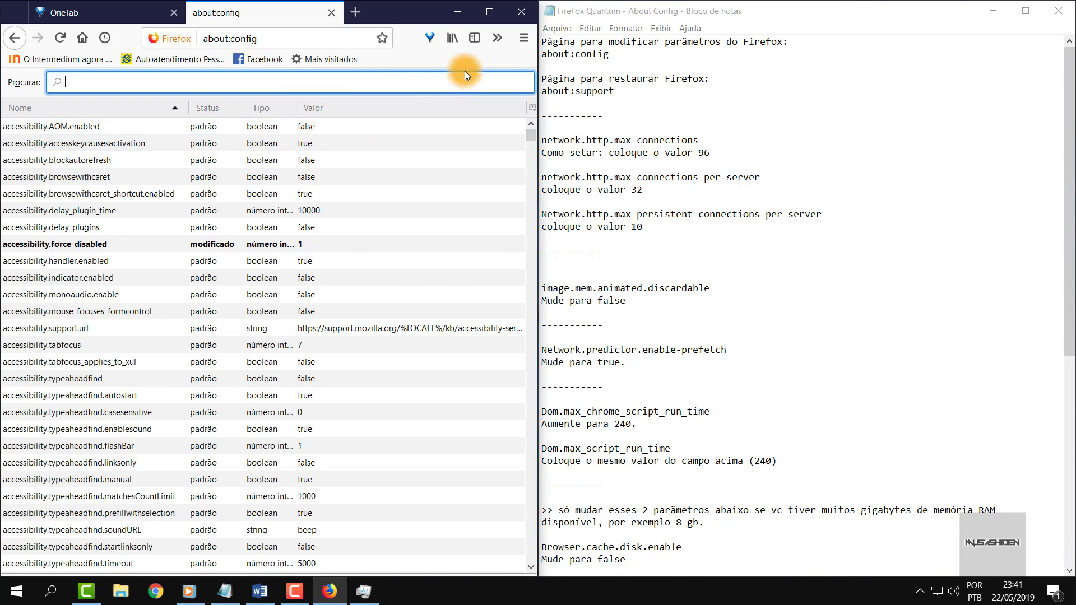
Quit Firefox and launch it again from the desktop.
{"action": "left_click", "coordinate": [525, 42]}
{"action": "left_click", "coordinate": [392, 460]}
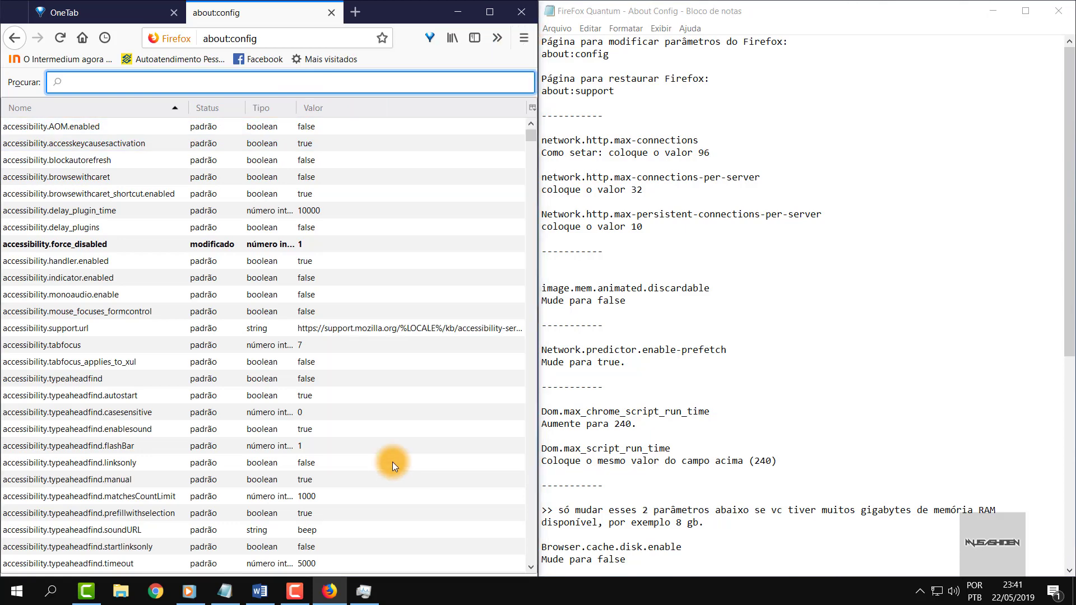
{"action": "left_click", "coordinate": [234, 318]}
{"action": "key", "text": "super+d"}
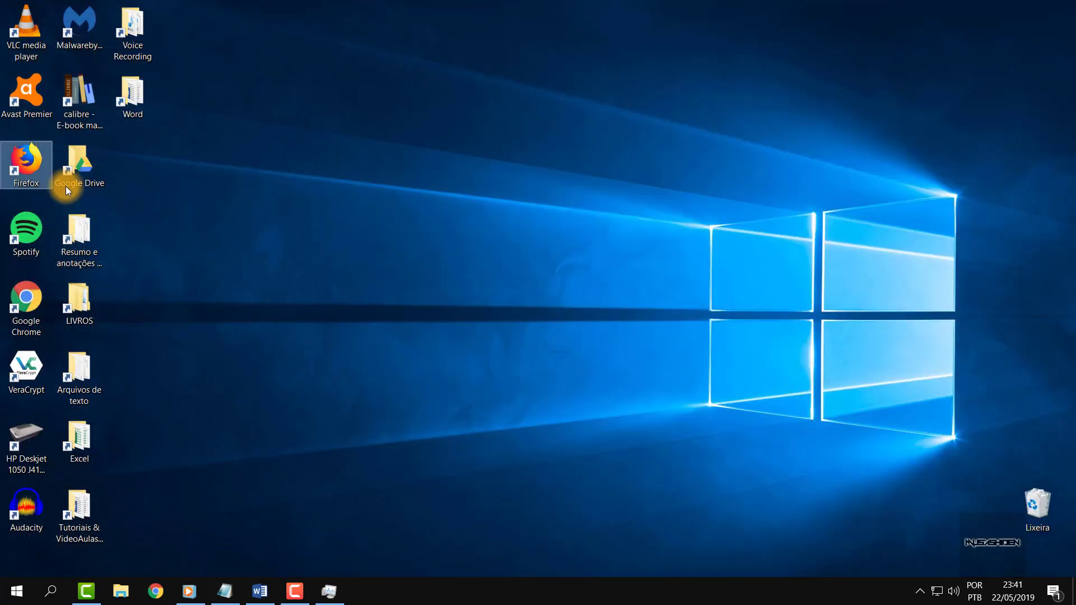
{"action": "double_click", "coordinate": [27, 163]}
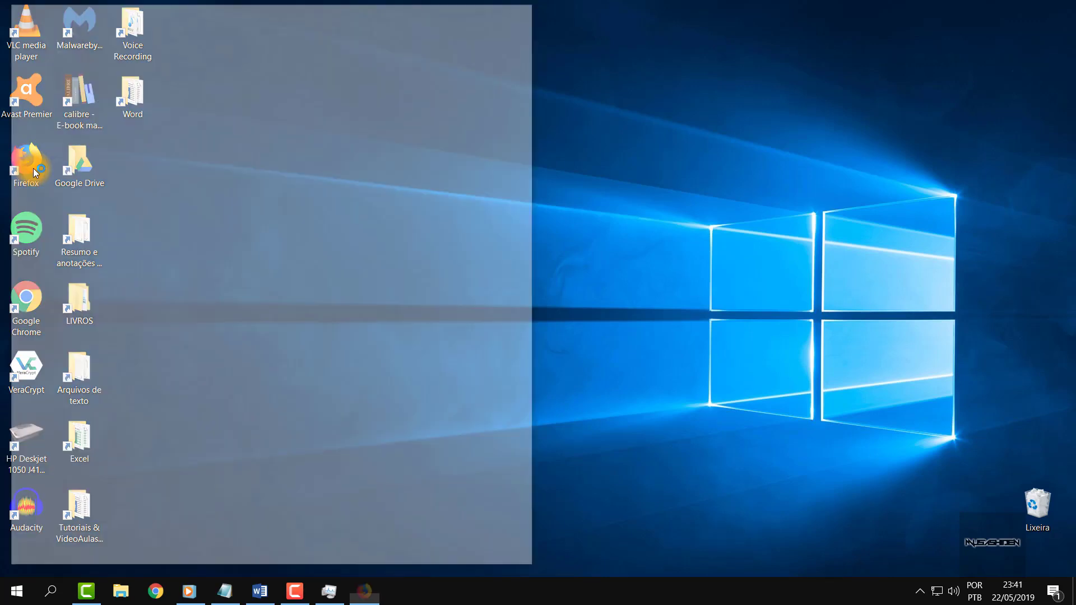
Copy the about:support address from the Notepad notes and load it in the Firefox tab.
{"action": "left_click", "coordinate": [492, 8]}
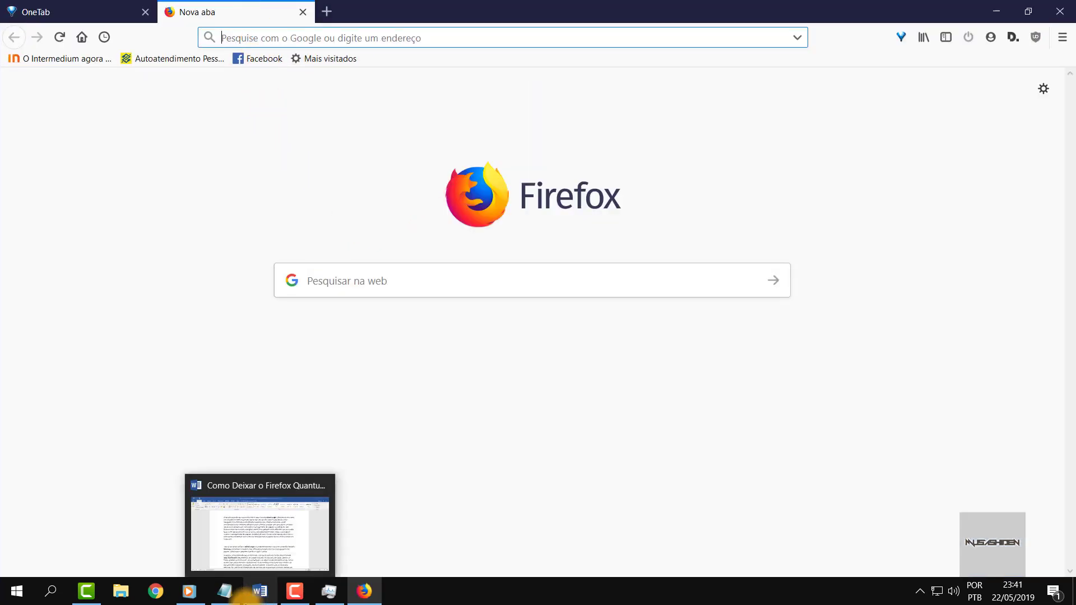
{"action": "left_click", "coordinate": [224, 591]}
{"action": "left_click_drag", "start_coordinate": [637, 94], "coordinate": [543, 92]}
{"action": "key", "text": "ctrl+c"}
{"action": "left_click", "coordinate": [326, 147]}
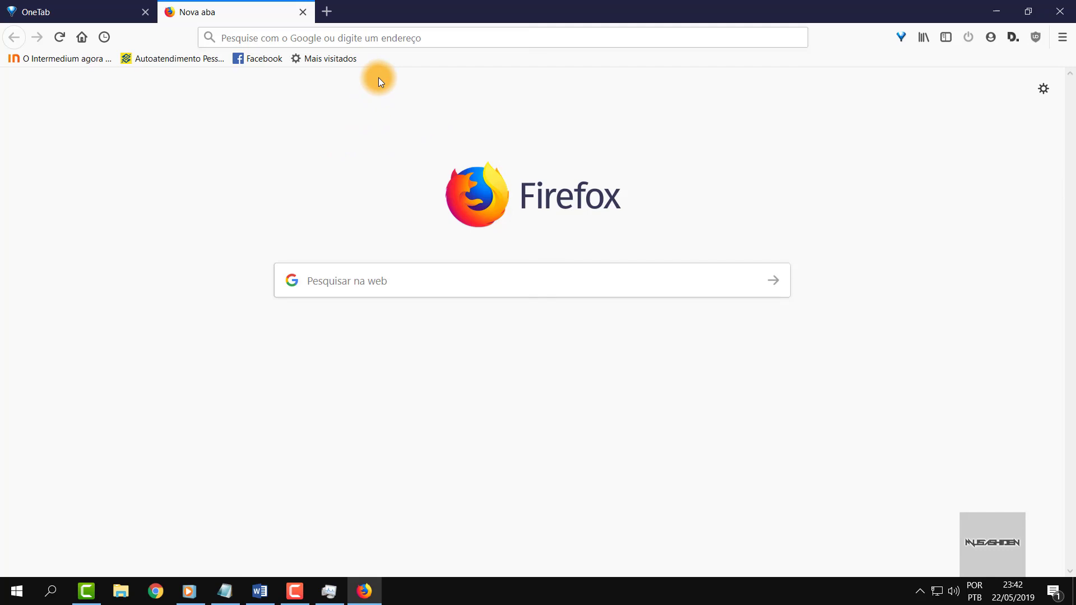
{"action": "left_click", "coordinate": [466, 38]}
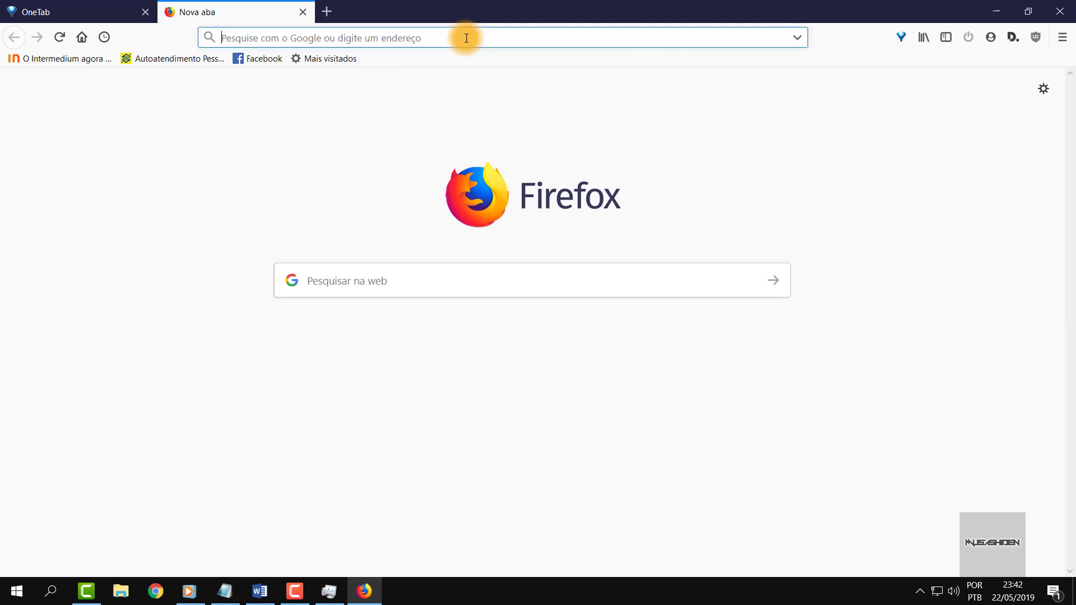
{"action": "key", "text": "ctrl+v"}
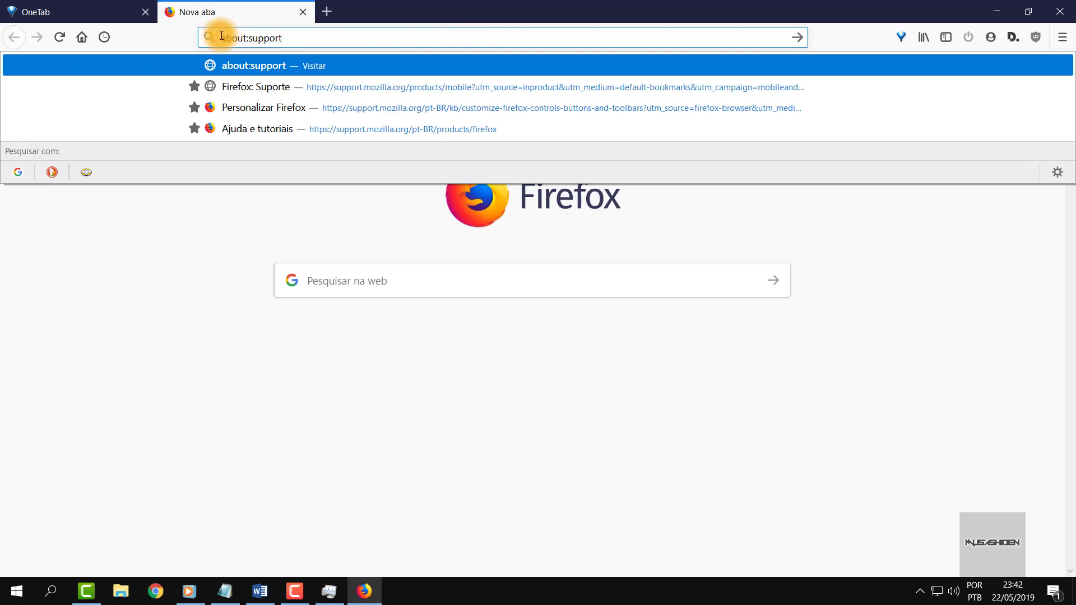
{"action": "left_click", "coordinate": [221, 35]}
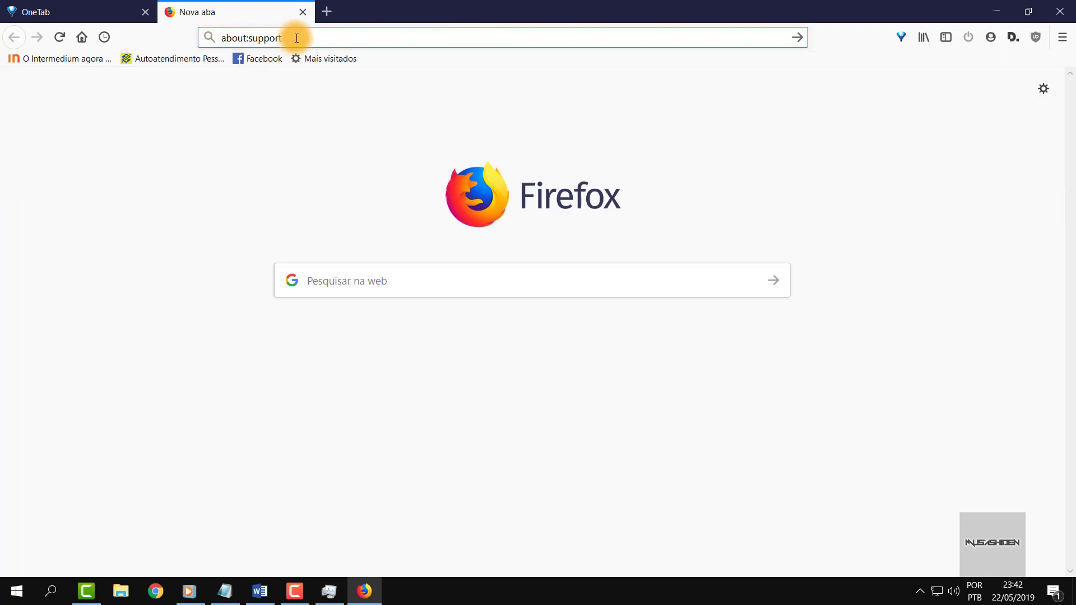
{"action": "key", "text": "Return"}
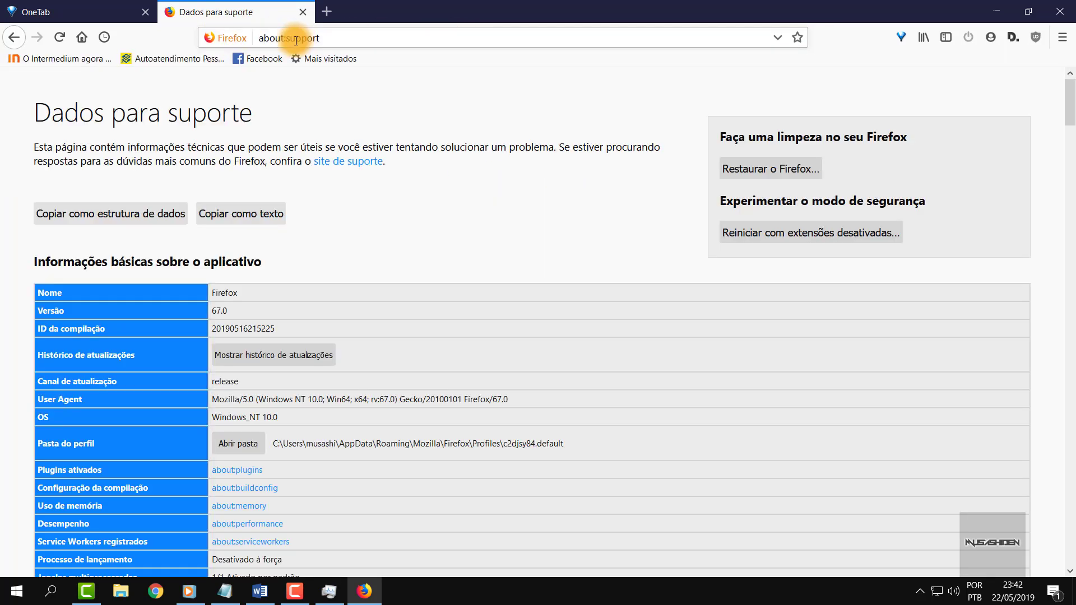
Open the Firefox restore confirmation from the support page, cancel it and return to the home page.
{"action": "left_click", "coordinate": [810, 169]}
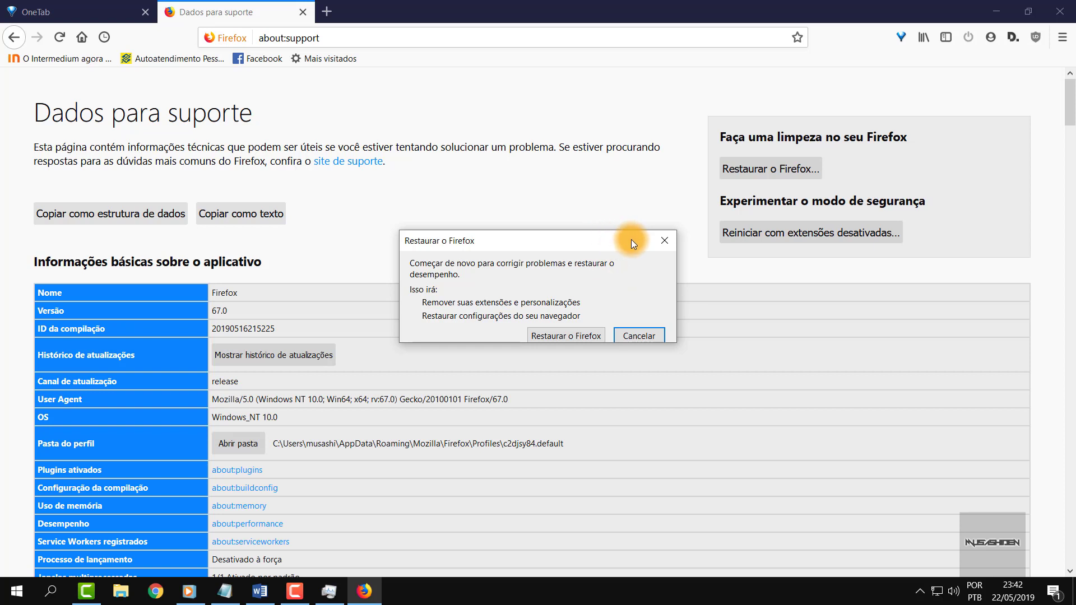
{"action": "left_click", "coordinate": [649, 335]}
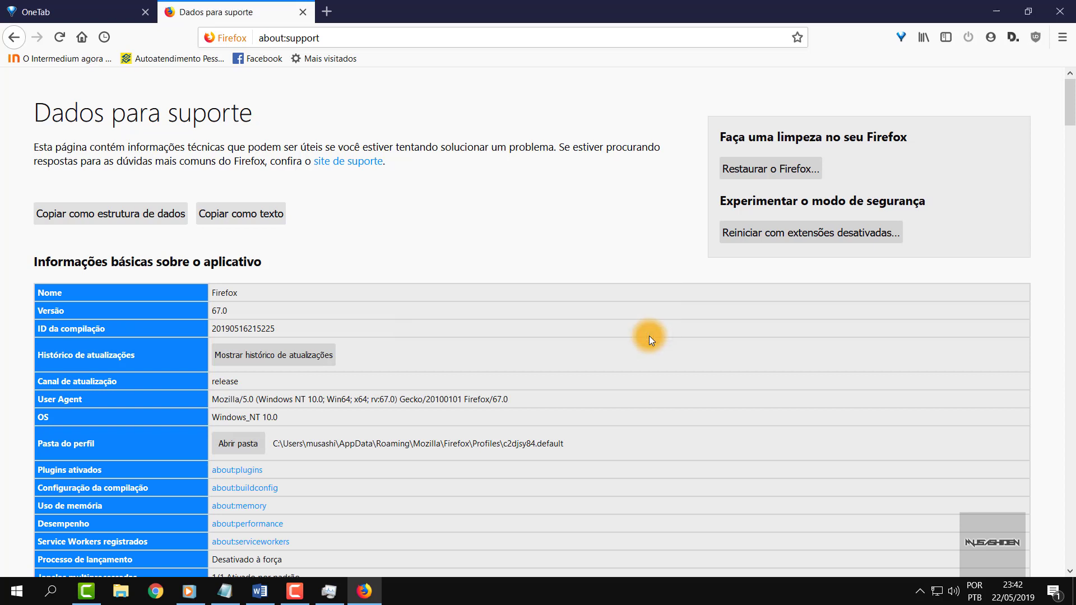
{"action": "left_click", "coordinate": [83, 40]}
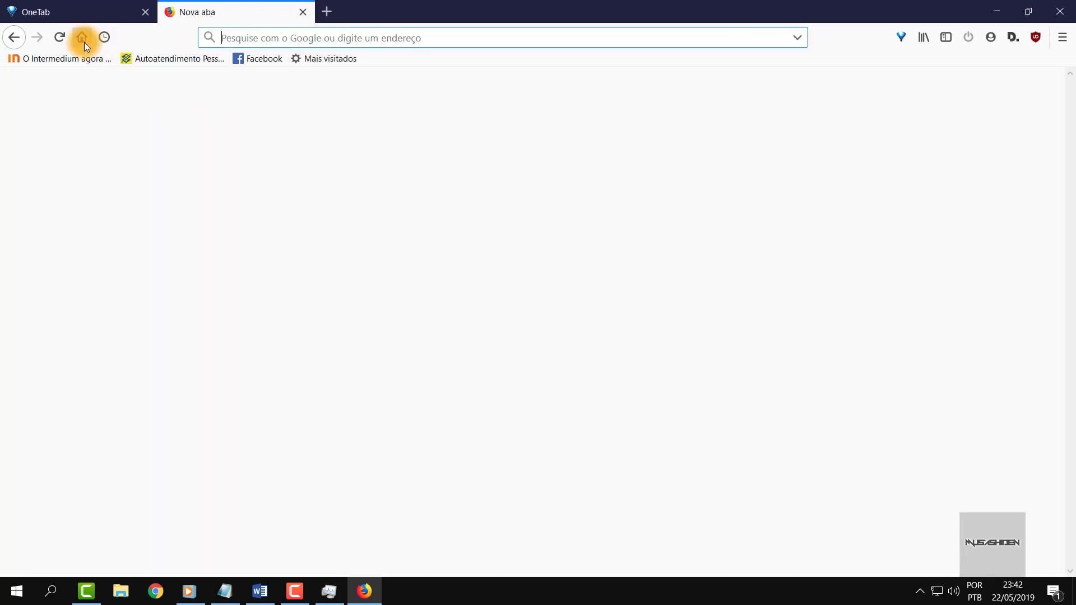